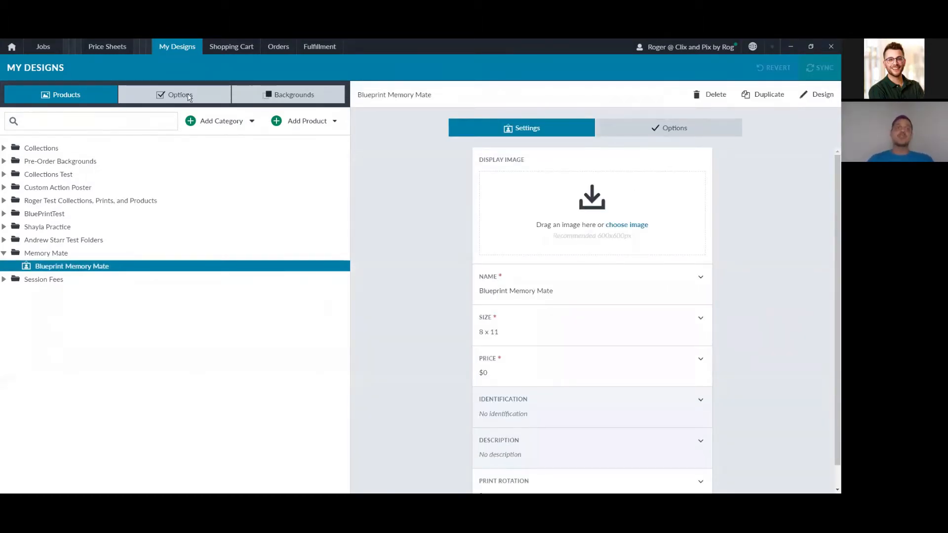
Step: Open the Memory Mate design and inspect the first name, last name, year and team text fields
left_click(817, 95)
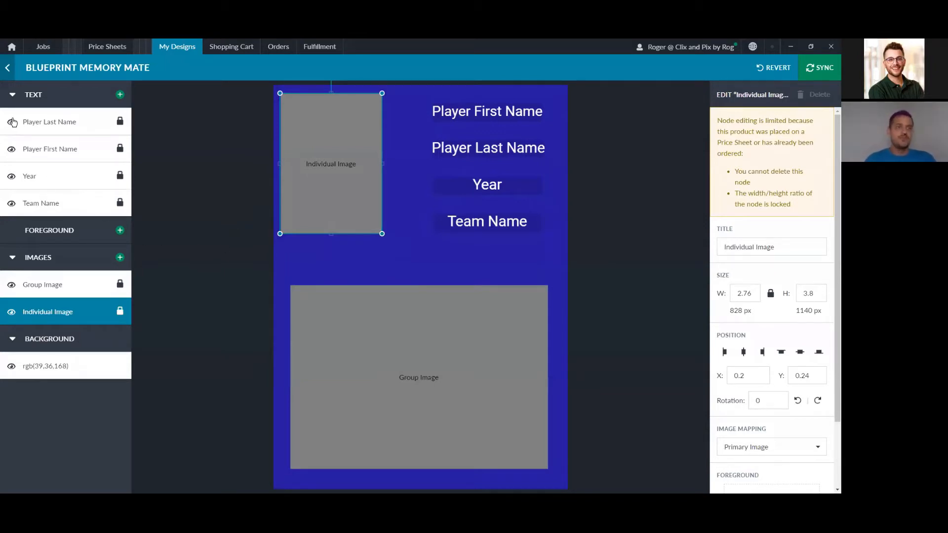
left_click(471, 111)
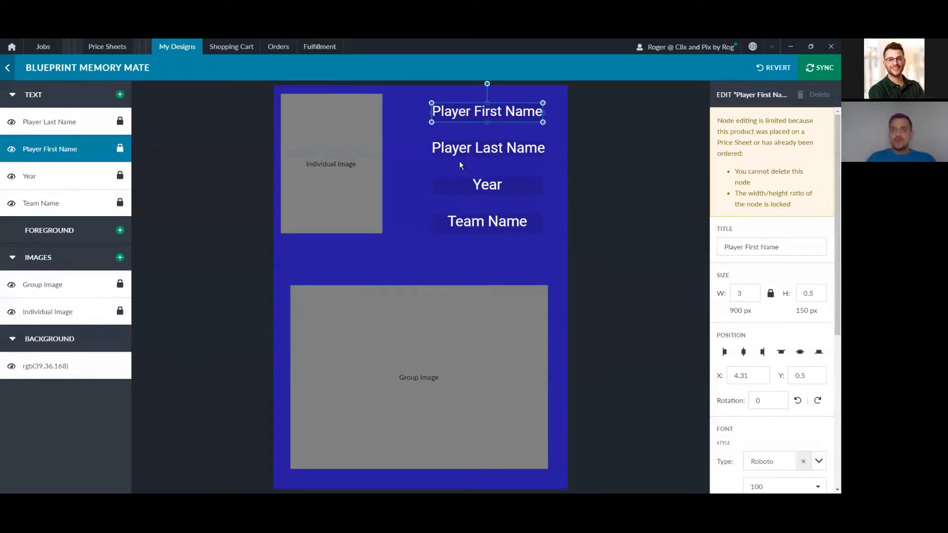
left_click(492, 157)
left_click(495, 184)
left_click(502, 227)
left_click(503, 149)
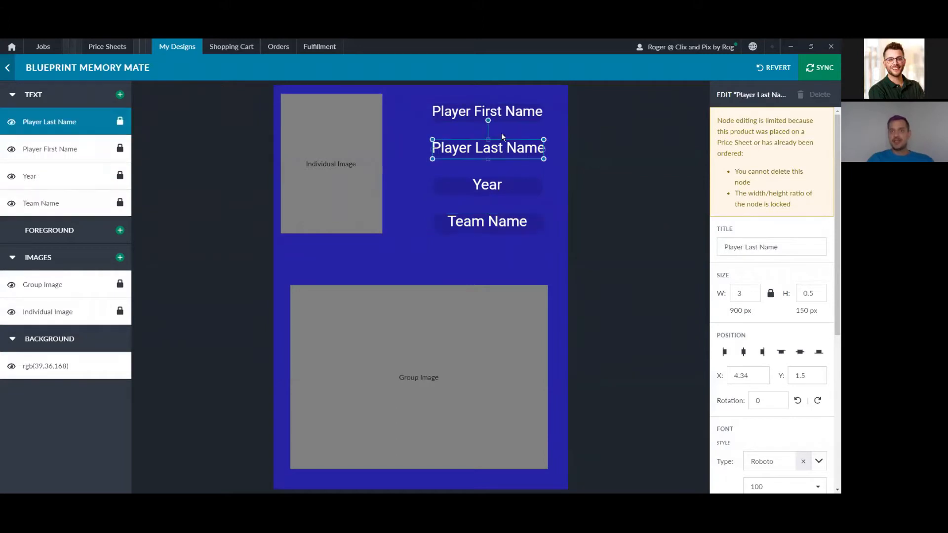
left_click(500, 112)
scroll(824, 447, "down", 5)
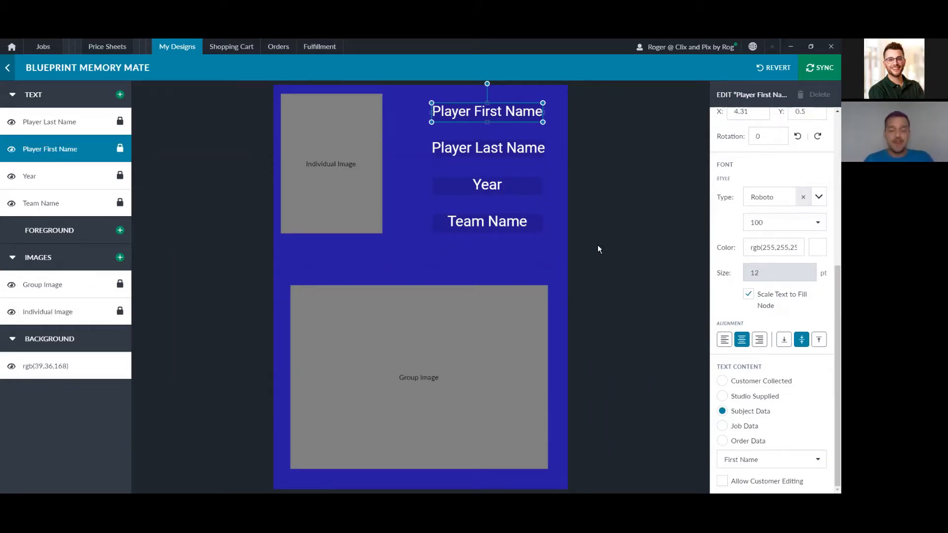
Step: Nudge Player Last Name slightly, then check the Year, Team Name and Group Image mappings
left_click(524, 149)
left_click_drag(540, 159, 543, 158)
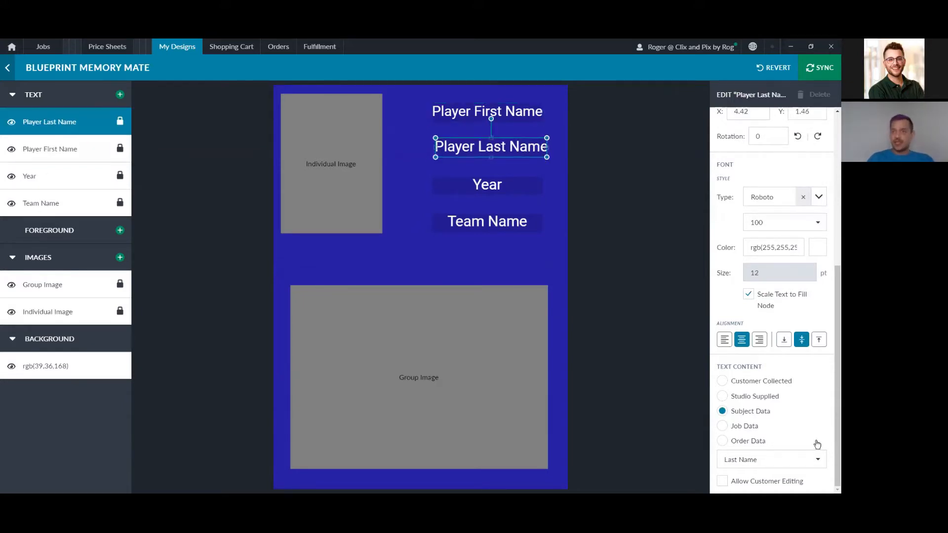
left_click(518, 179)
left_click(515, 184)
scroll(749, 410, "down", 5)
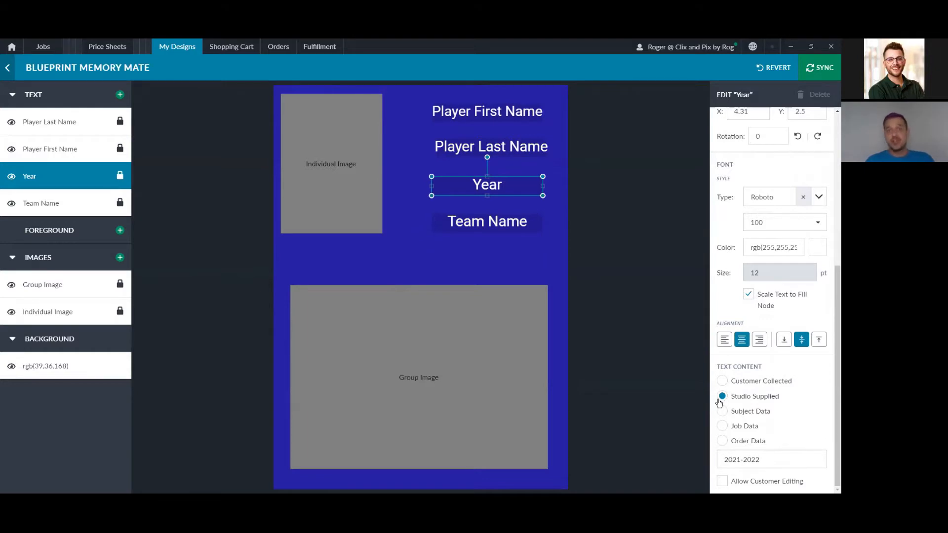
left_click(511, 222)
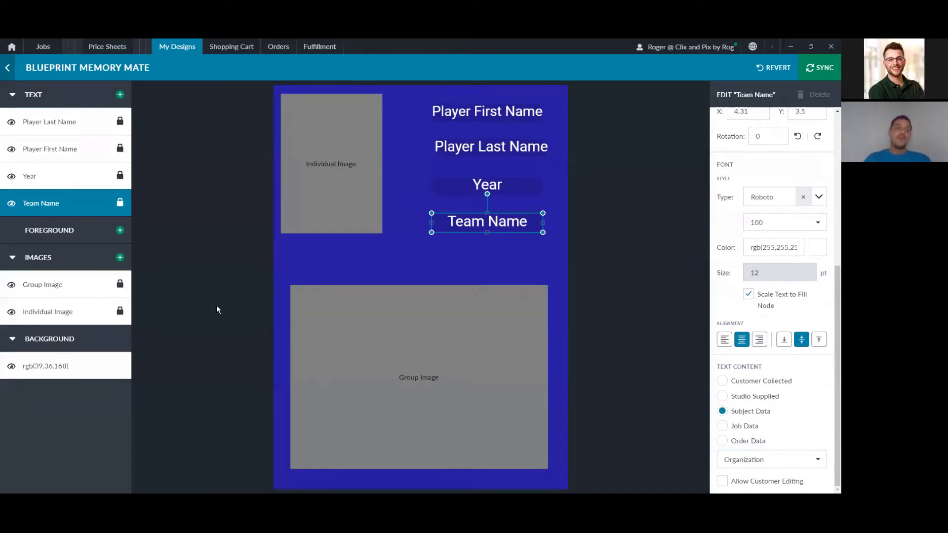
left_click(63, 288)
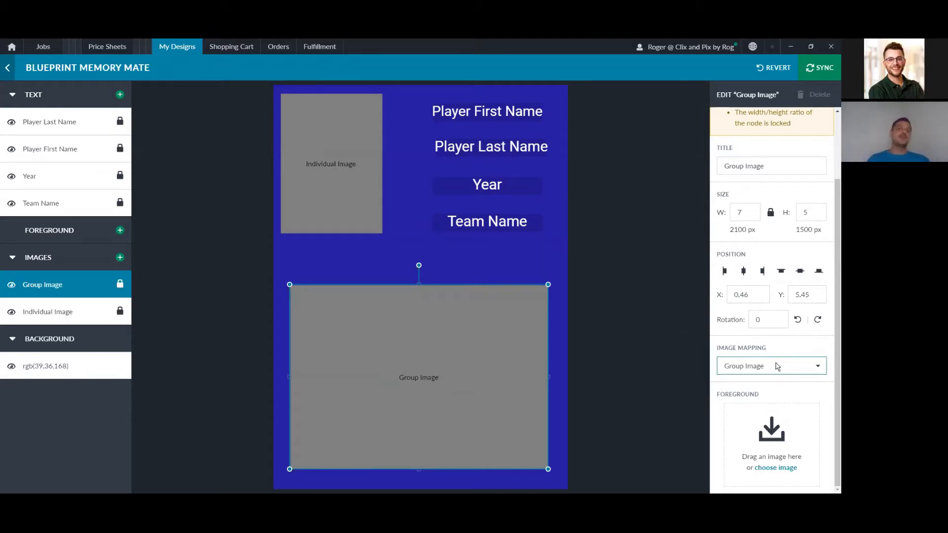
left_click(296, 140)
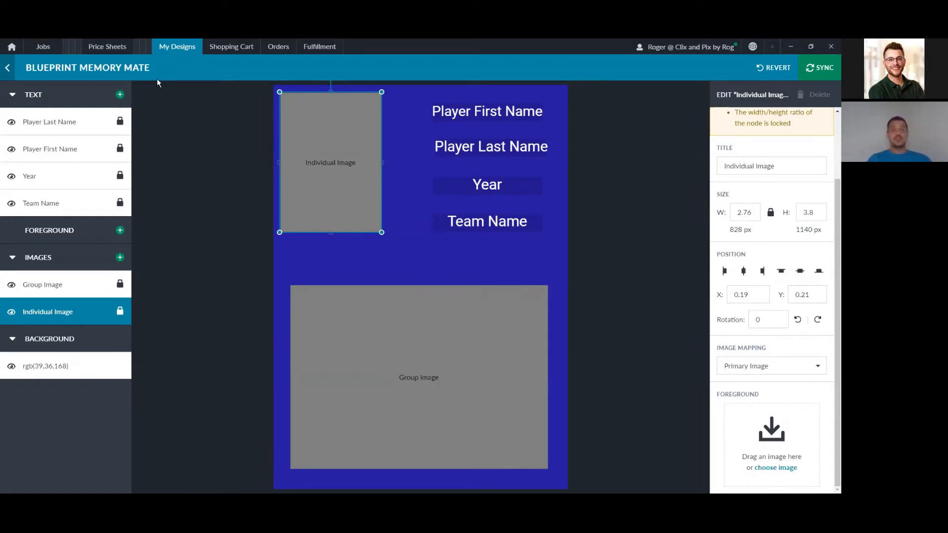
left_click(59, 366)
left_click(81, 285)
left_click(82, 203)
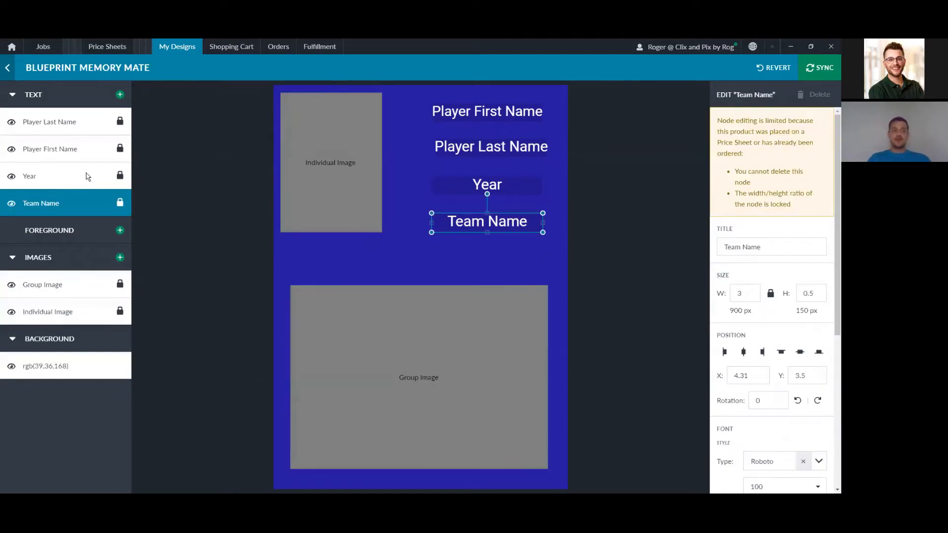
left_click(86, 177)
left_click(92, 149)
left_click(101, 130)
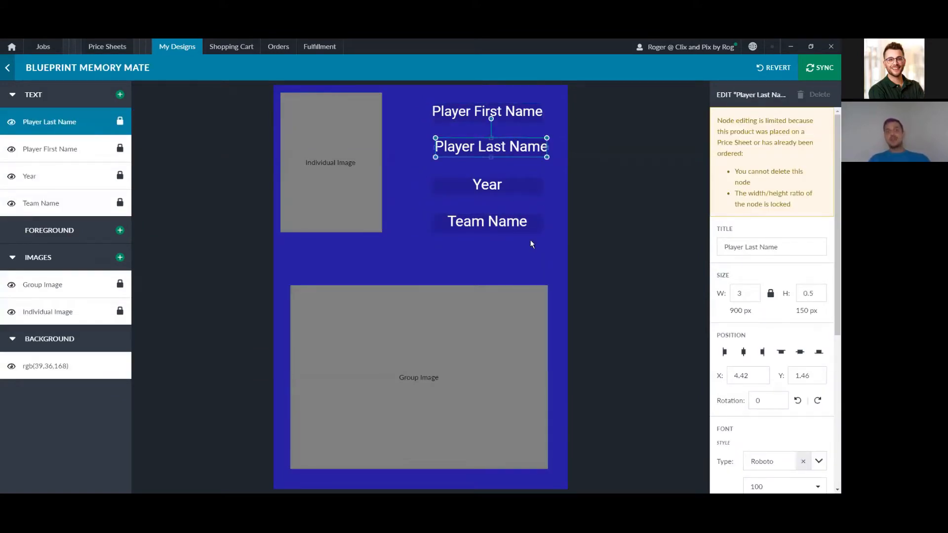
left_click(780, 247)
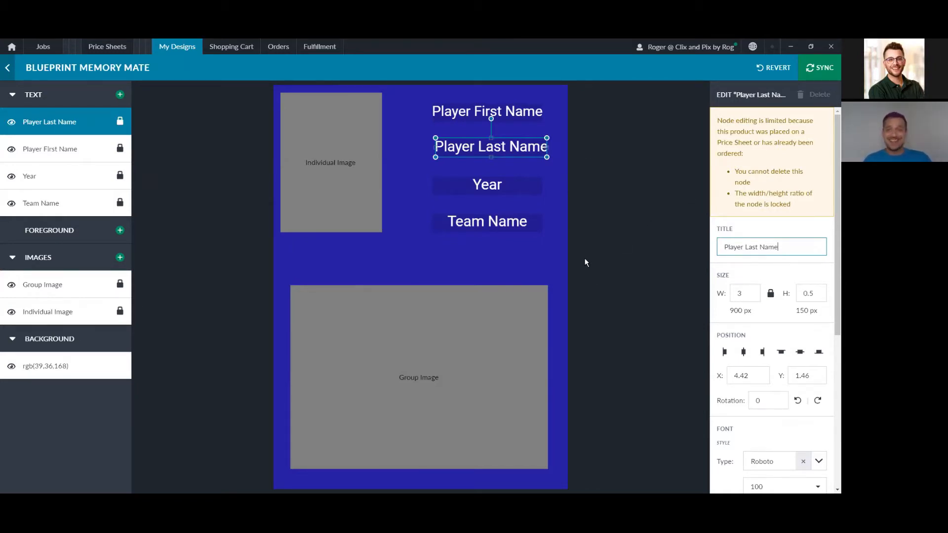
scroll(772, 388, "down", 5)
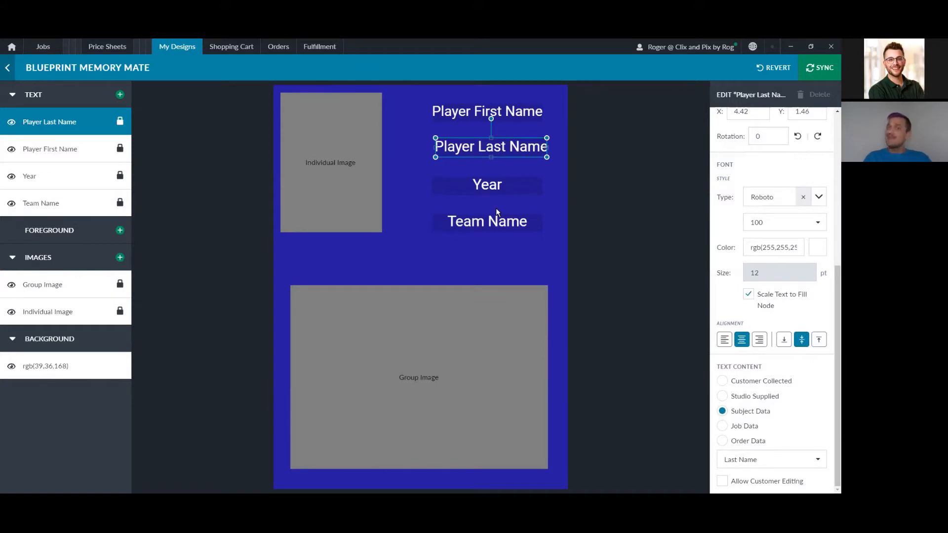
mouse_move(837, 51)
left_mouse_down()
mouse_move(796, 47)
mouse_move(767, 85)
left_mouse_up()
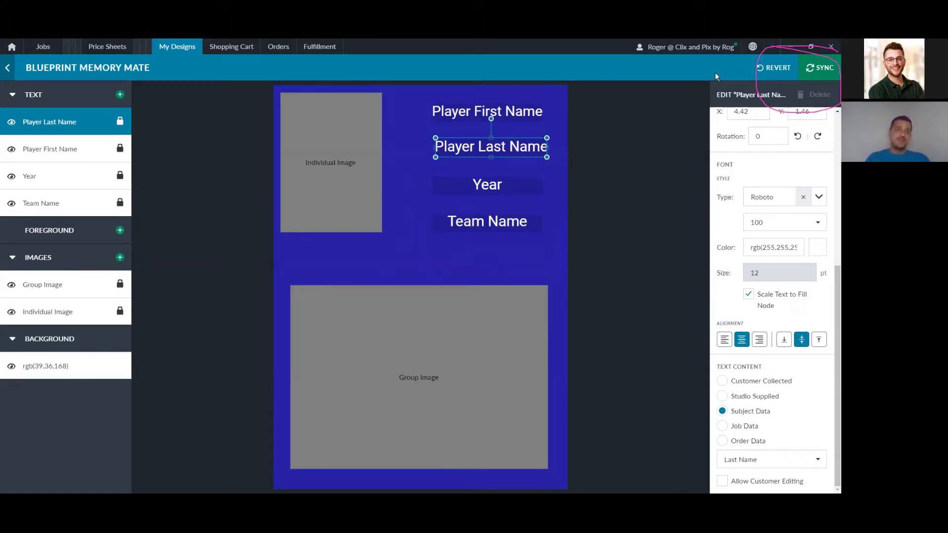
Step: Open the Senior Session Fee product under Session Fees and preview the available product types
left_click(185, 49)
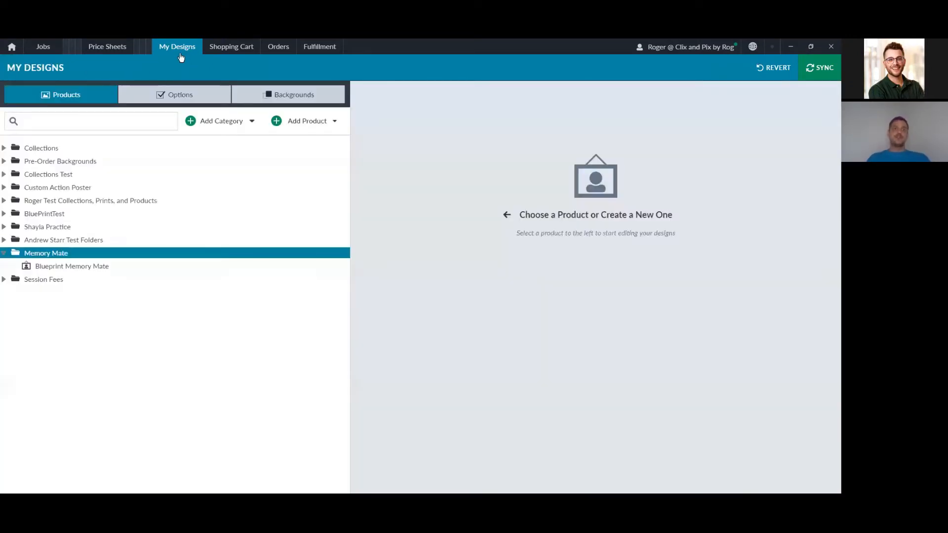
left_click(4, 279)
left_click(41, 290)
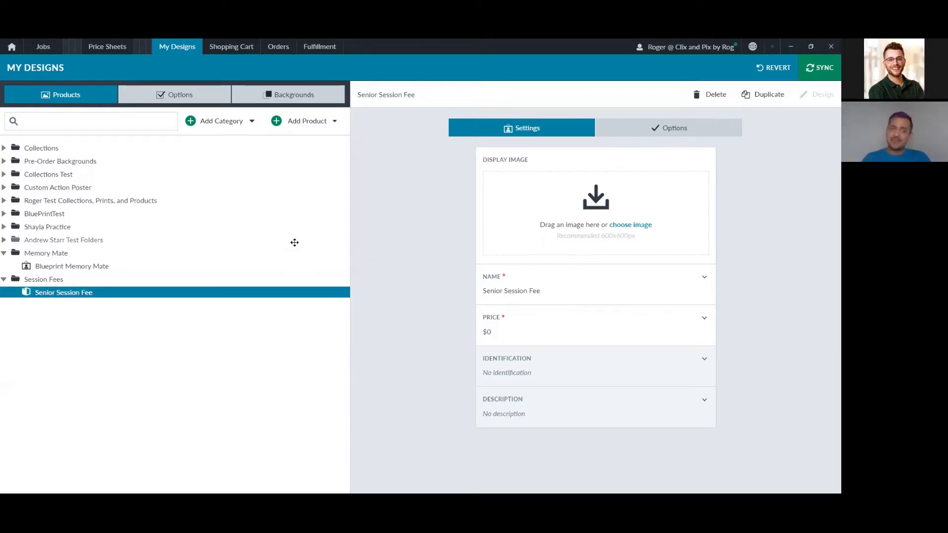
left_click(316, 129)
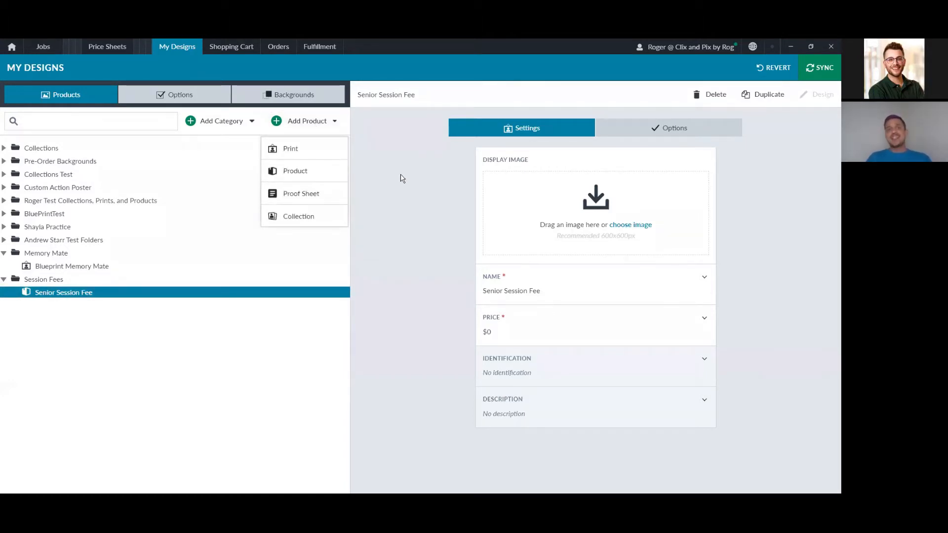
left_click(436, 240)
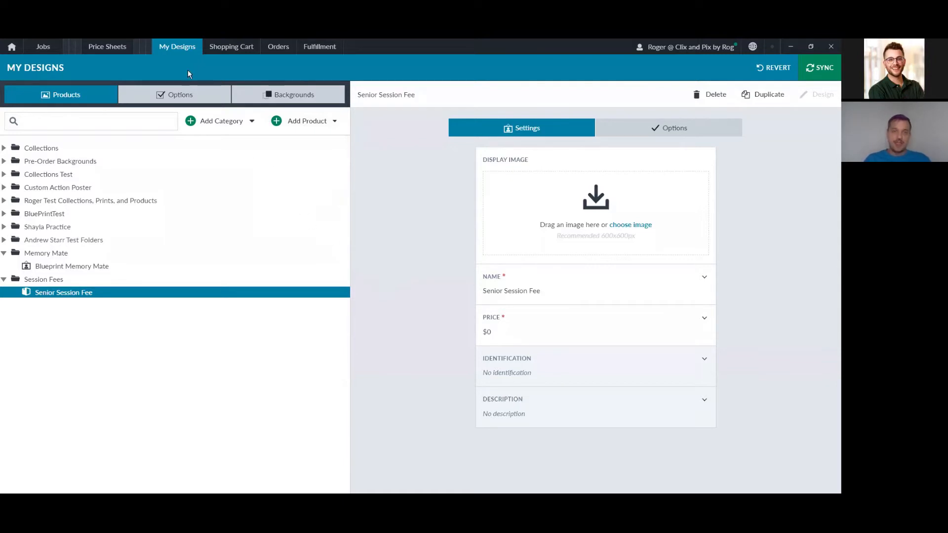
Step: Open the Onboarding Webinar price sheet and expand Package A's four included products
left_click(140, 53)
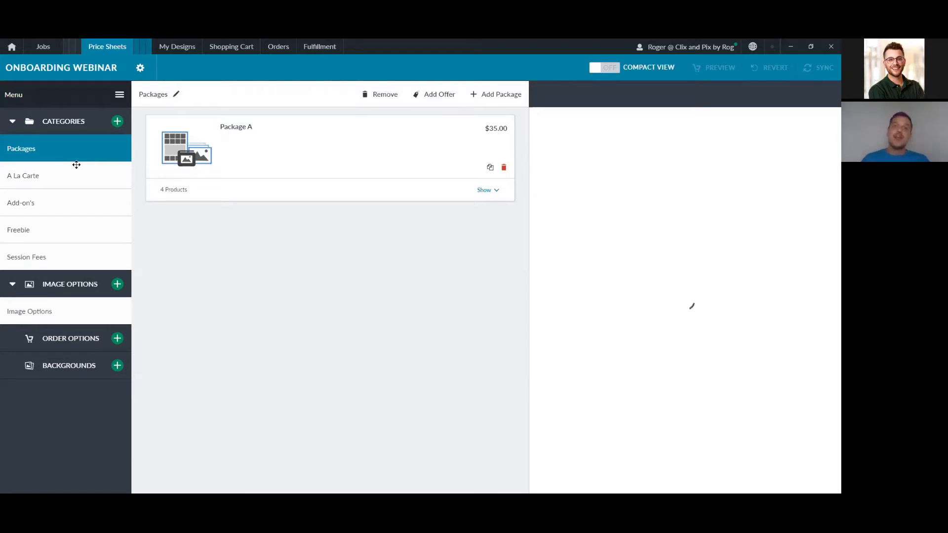
left_click(414, 159)
left_click(487, 190)
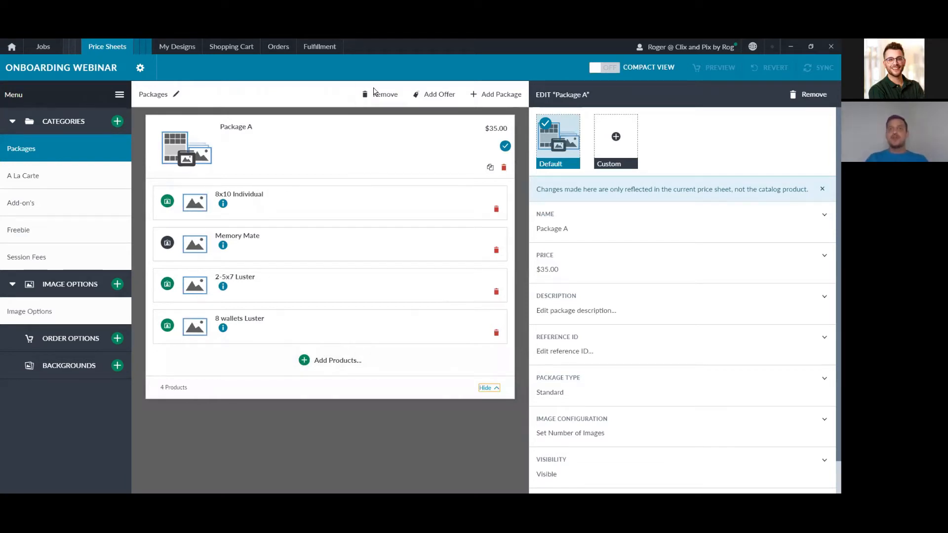
mouse_move(474, 137)
left_mouse_down()
mouse_move(479, 130)
mouse_move(513, 138)
mouse_move(480, 129)
mouse_move(482, 118)
left_mouse_up()
mouse_move(269, 117)
left_mouse_down()
mouse_move(214, 137)
mouse_move(274, 122)
left_mouse_up()
mouse_move(275, 154)
left_mouse_down()
mouse_move(261, 169)
mouse_move(284, 171)
left_mouse_up()
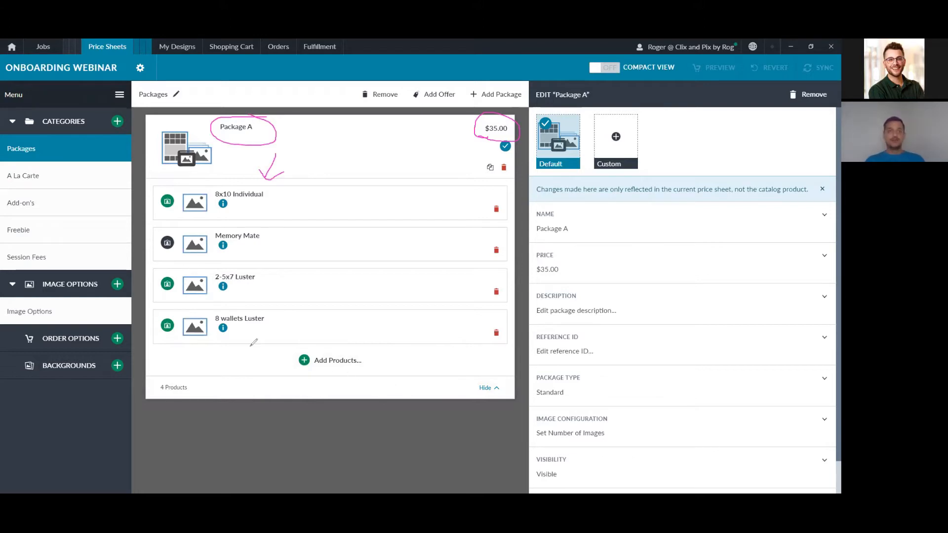
mouse_move(173, 183)
left_mouse_down()
mouse_move(158, 199)
mouse_move(178, 215)
mouse_move(168, 183)
left_mouse_up()
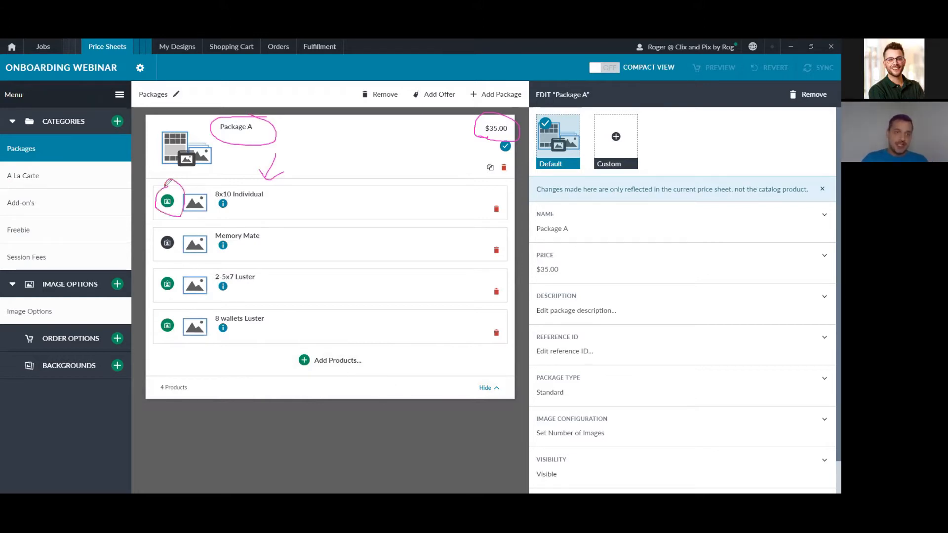
mouse_move(169, 232)
left_mouse_down()
mouse_move(155, 256)
mouse_move(183, 245)
mouse_move(156, 230)
left_mouse_up()
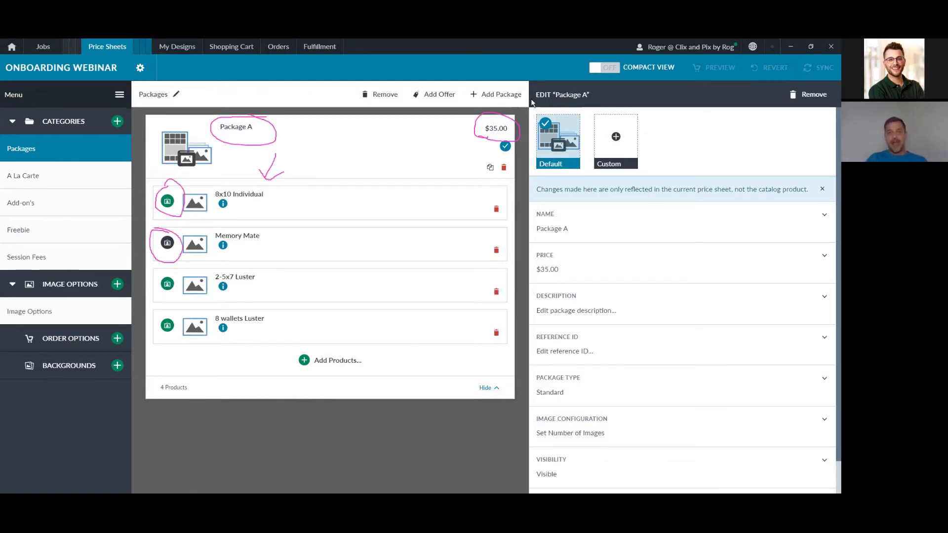
key("Escape")
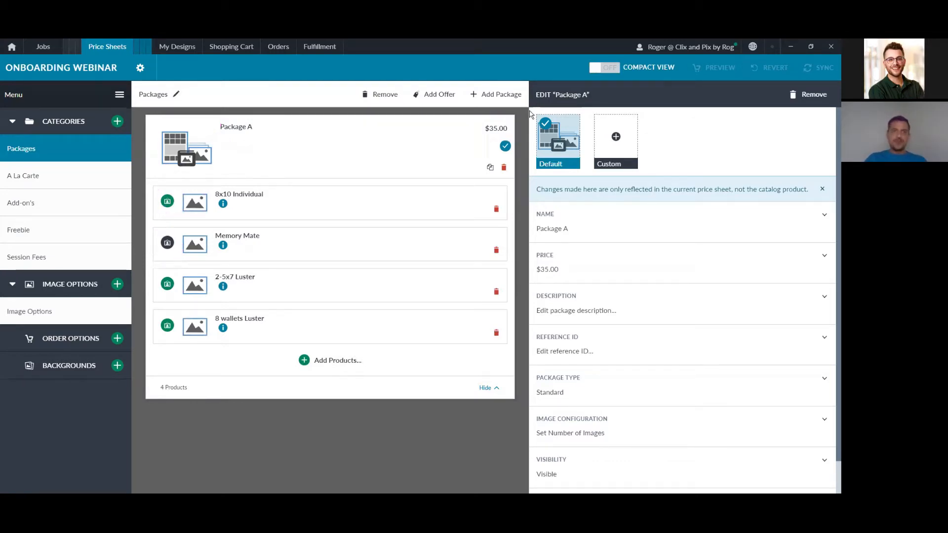
Step: Open Package A's Memory Mate item and reveal its name and fulfillment settings
left_click(249, 195)
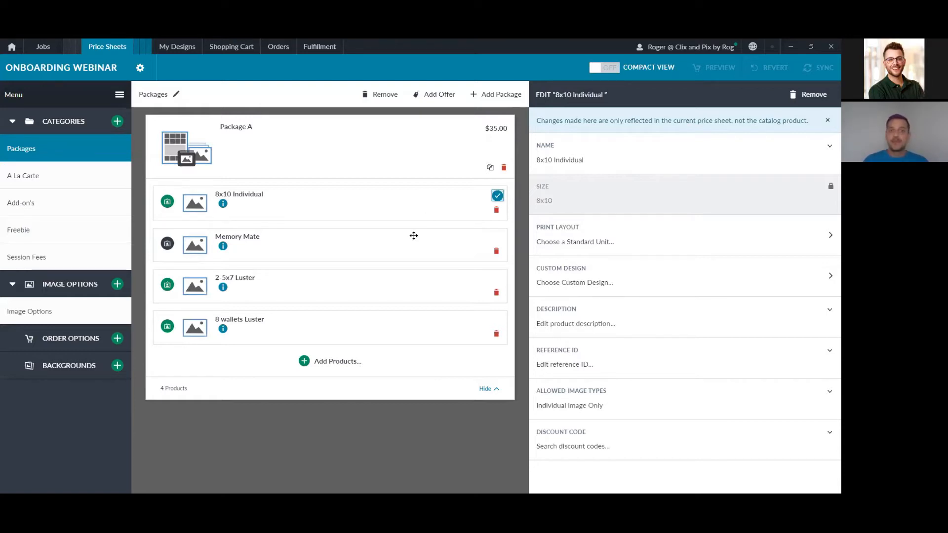
left_click(423, 238)
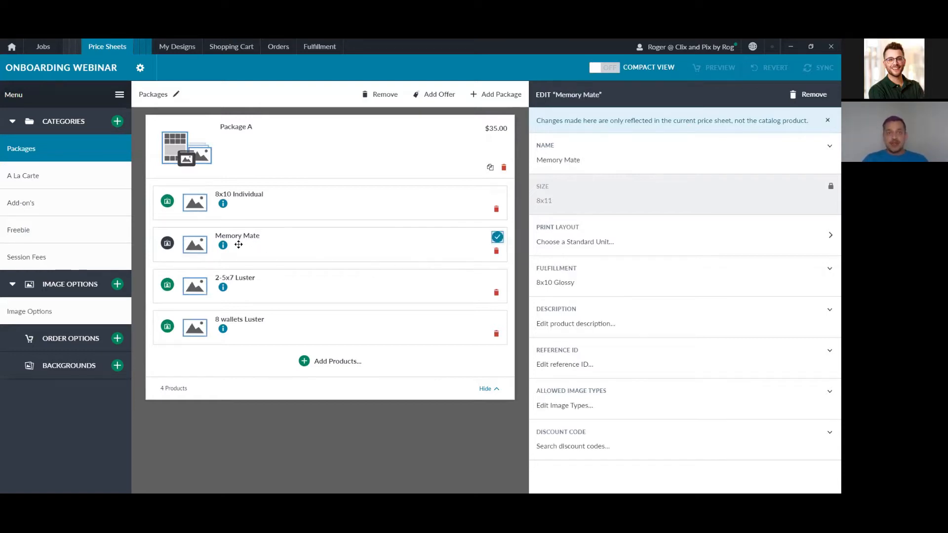
left_click(611, 166)
left_click(623, 204)
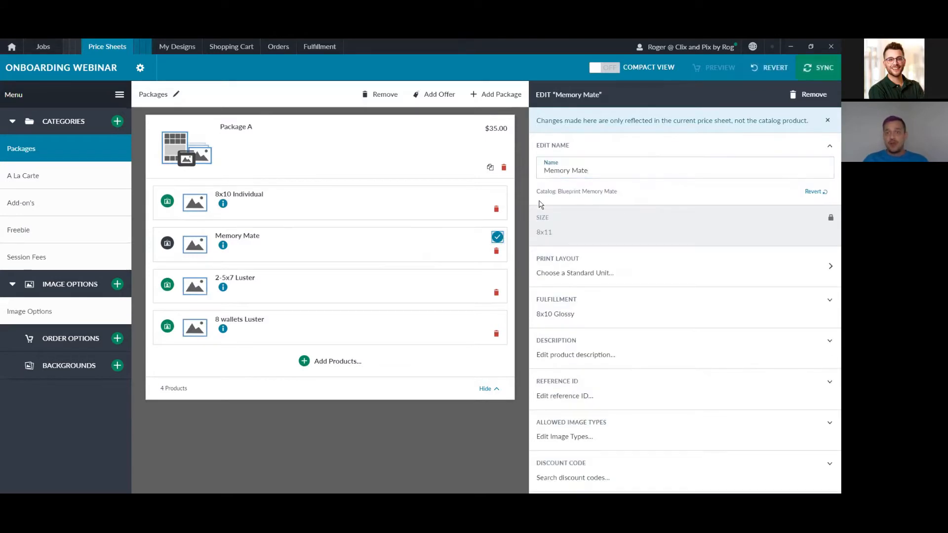
left_click(565, 148)
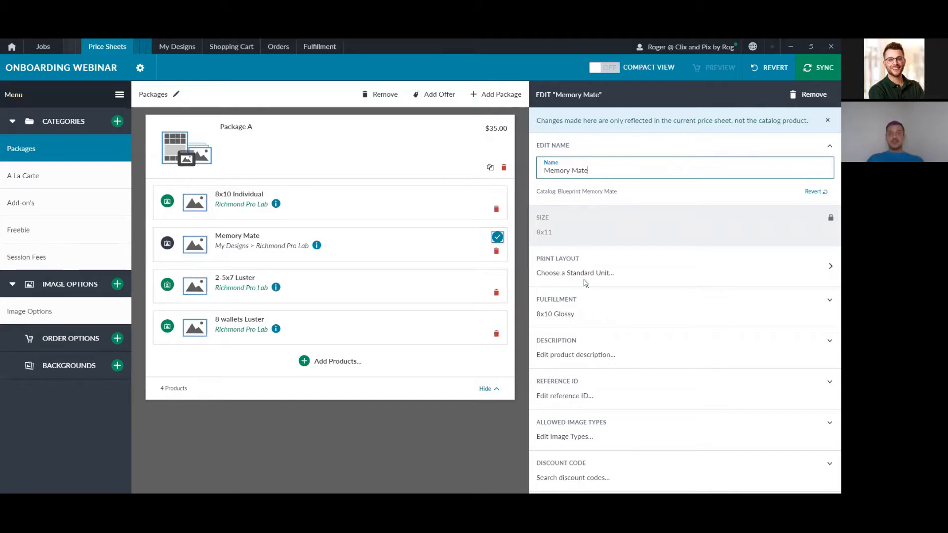
left_click(582, 319)
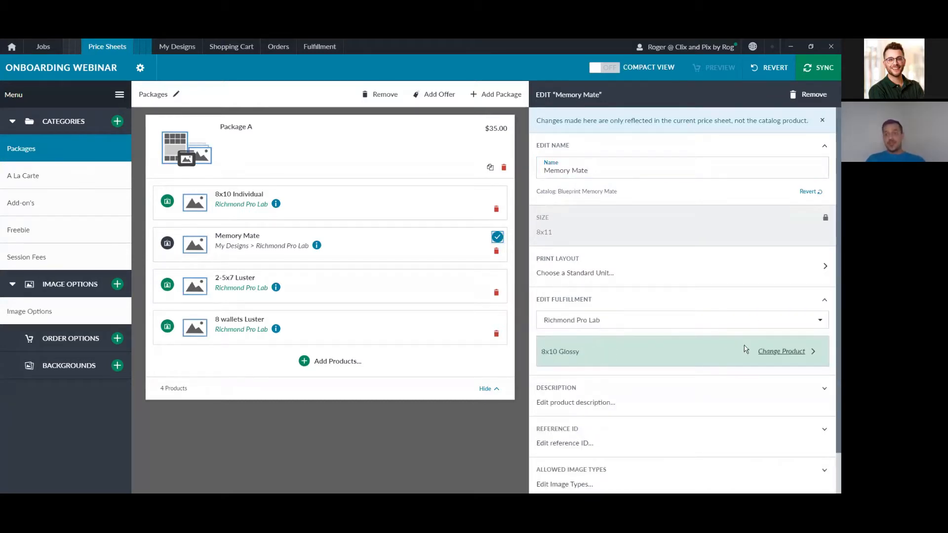
Step: Set Memory Mate fulfillment to Richmond Pro Lab IQ's 8x10 Glossy single print
left_click(716, 323)
left_click(697, 350)
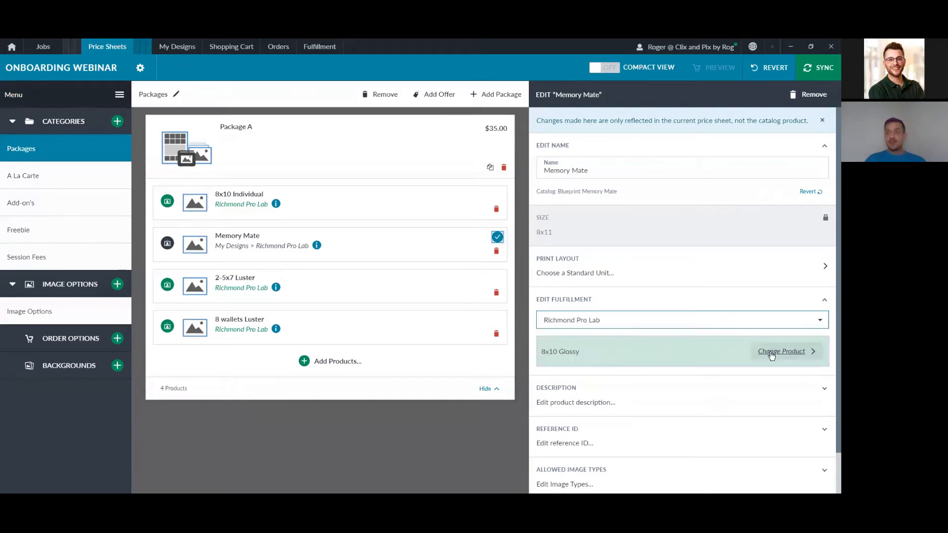
left_click(772, 354)
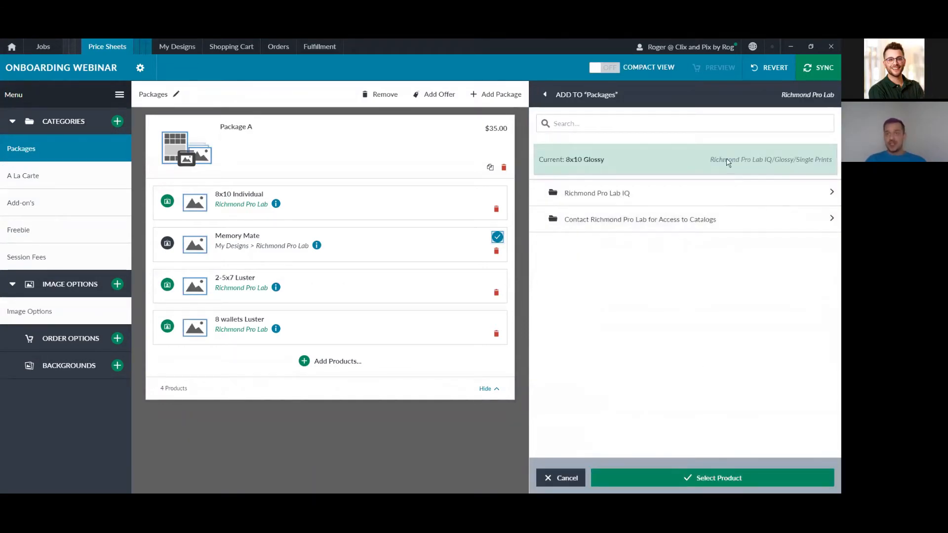
left_click(684, 195)
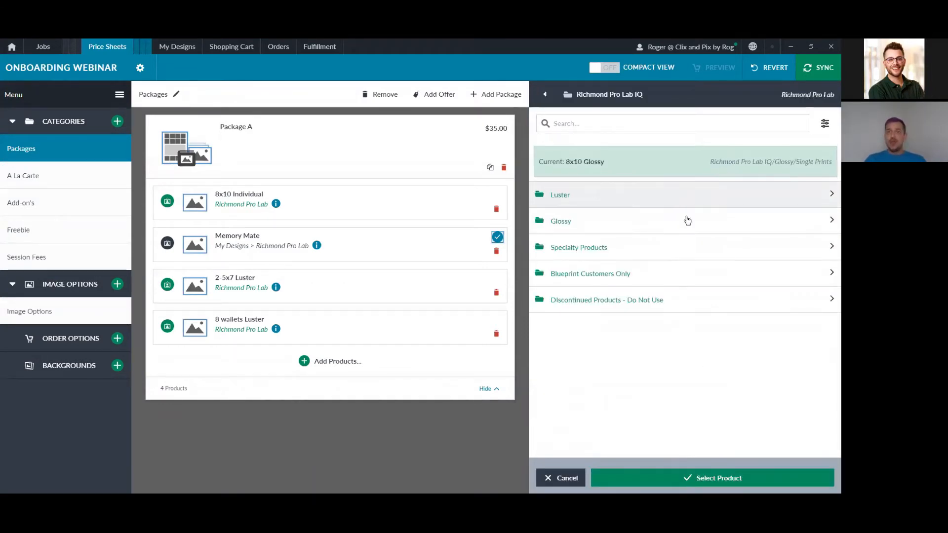
left_click(638, 223)
left_click(620, 203)
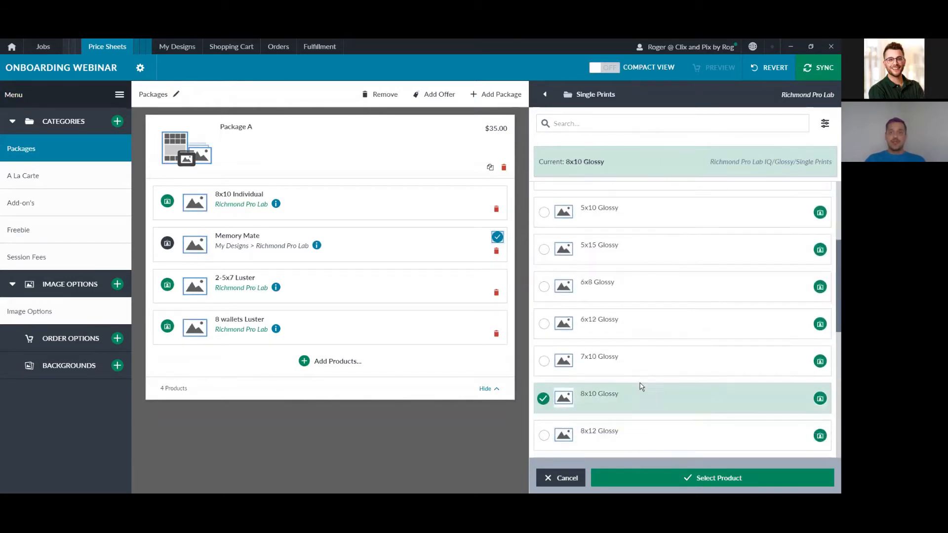
left_click(699, 464)
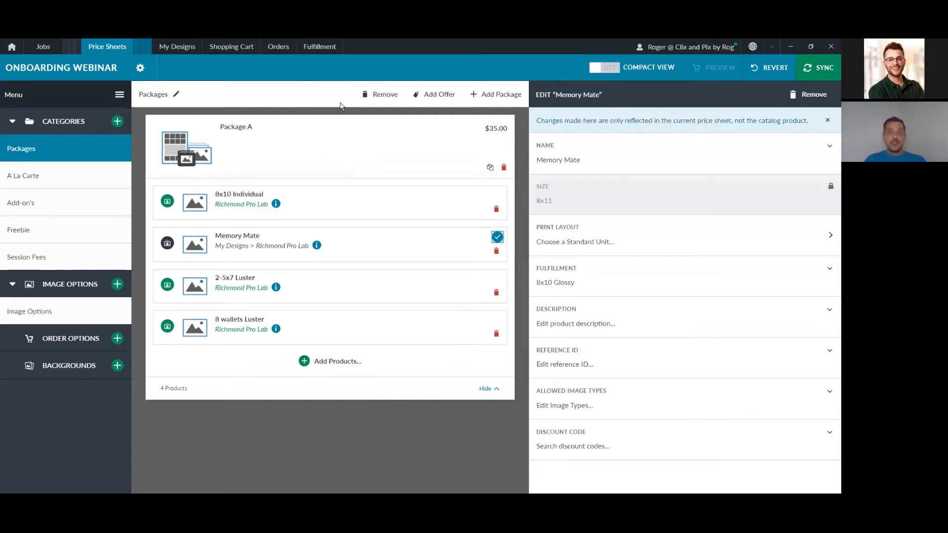
Step: Highlight the Memory Mate item and category list, then open the A La Carte category
mouse_move(236, 259)
left_mouse_down()
mouse_move(236, 215)
mouse_move(251, 264)
left_mouse_up()
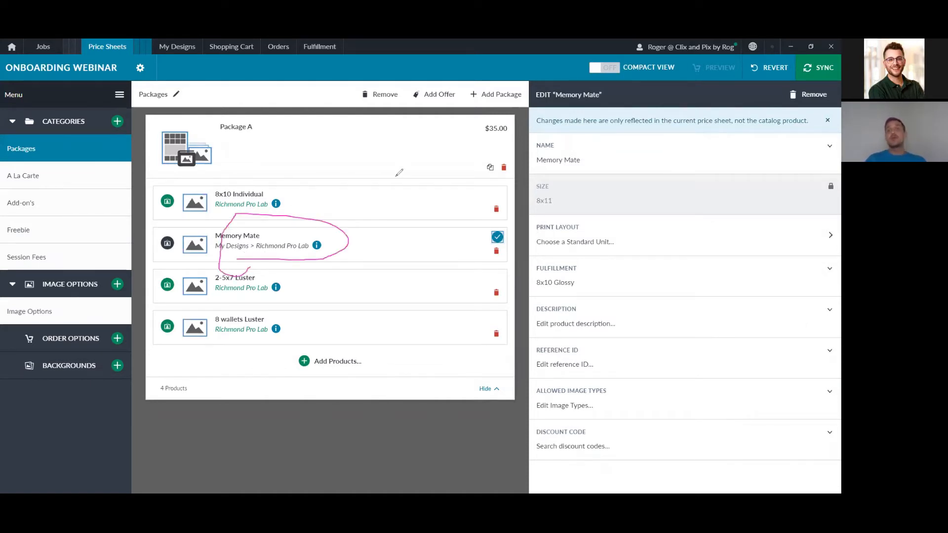
left_click(483, 131)
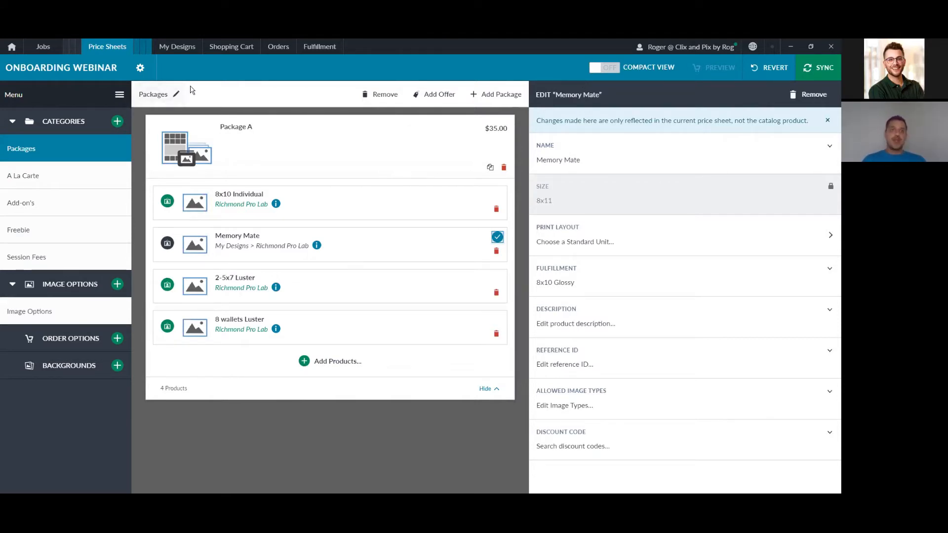
mouse_move(109, 178)
left_mouse_down()
mouse_move(125, 176)
mouse_move(123, 228)
left_mouse_up()
left_click(104, 227)
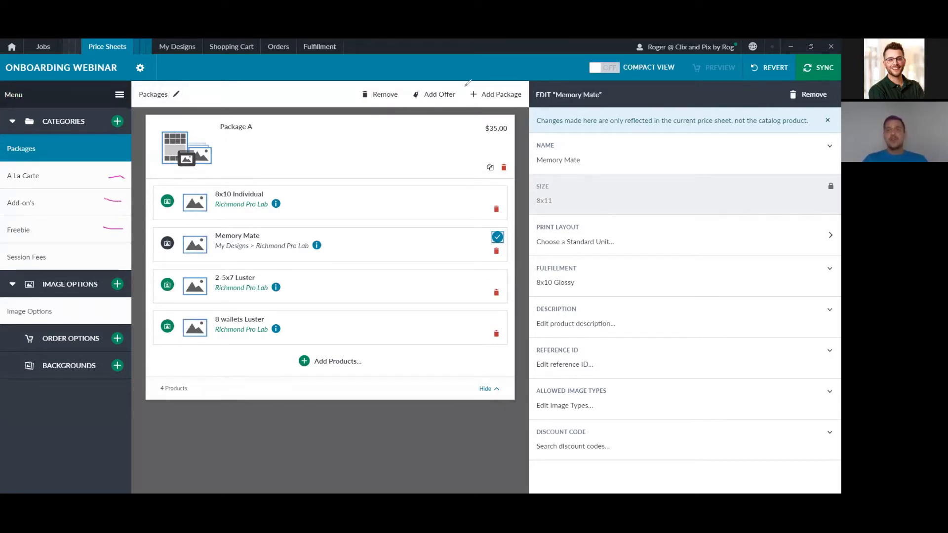
key("Escape")
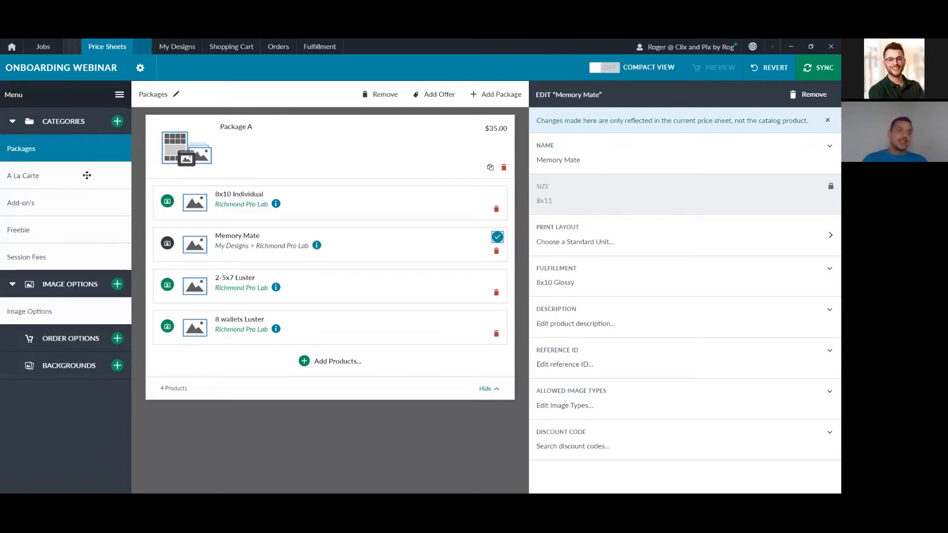
left_click(87, 175)
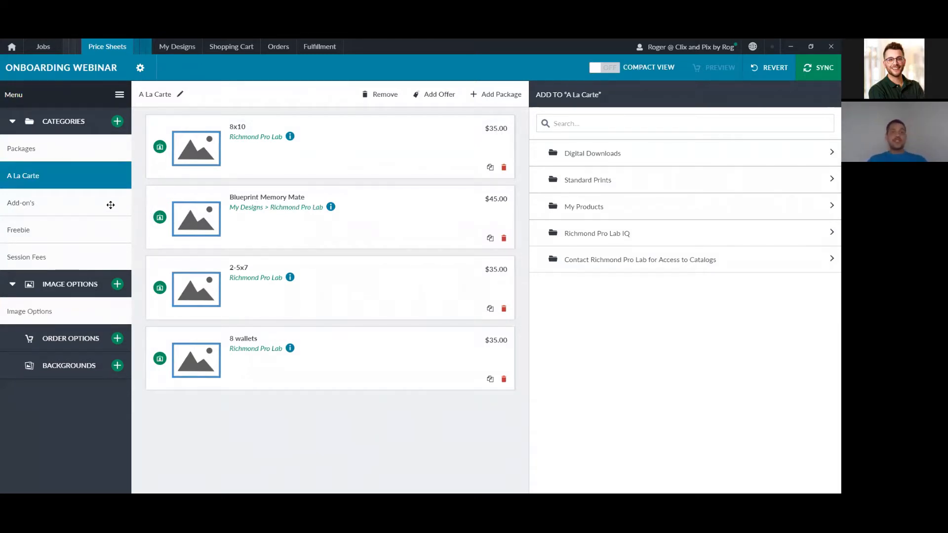
Step: Check the Add-on's offer rules, then move on to the Freebie category
left_click(110, 205)
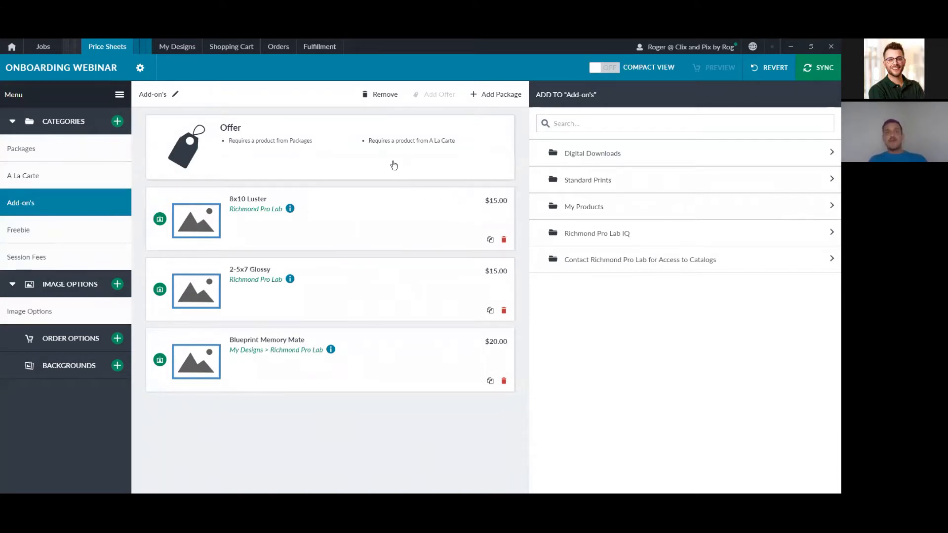
left_click(393, 166)
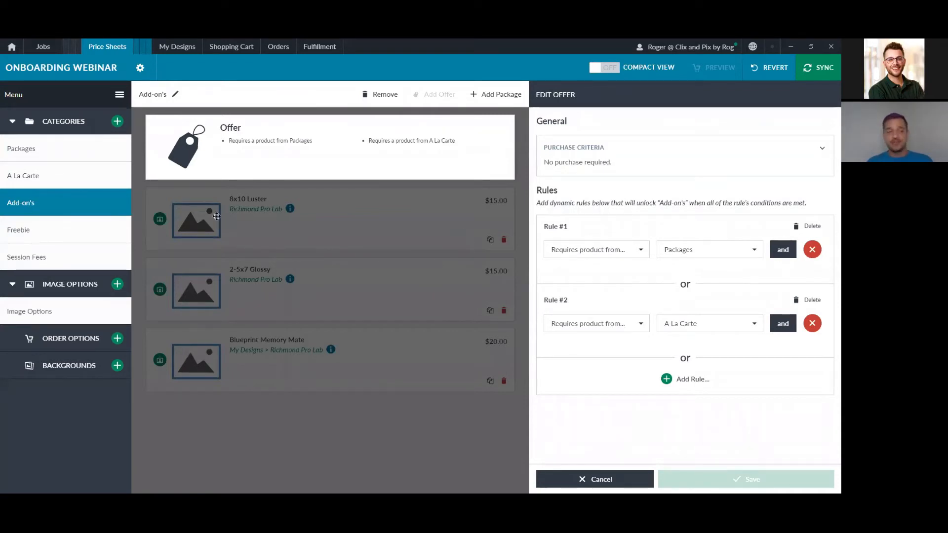
left_click(114, 229)
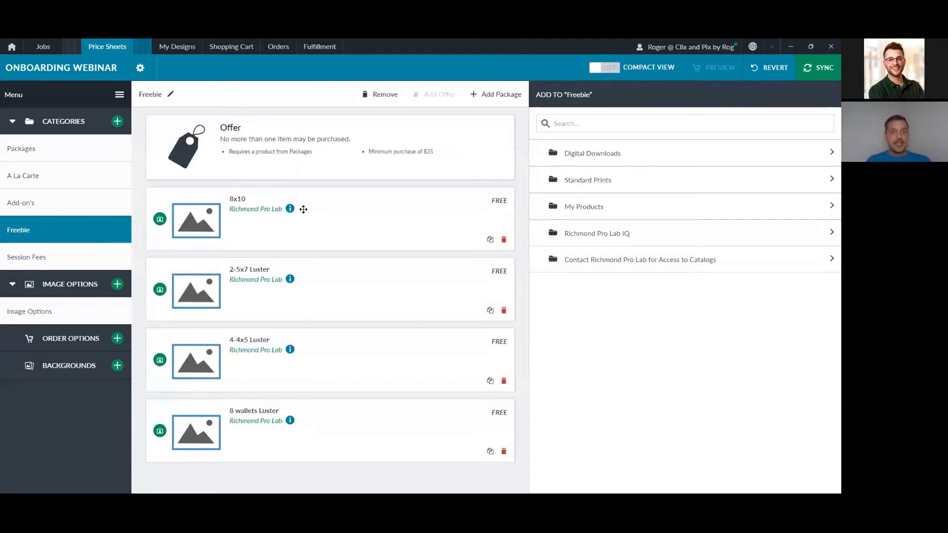
Step: Inspect the 8x10, 2-5x7, 4-4x5 and 8 wallets freebies and the Freebie offer rules
left_click(301, 207)
left_click(314, 297)
left_click(321, 388)
left_click(328, 412)
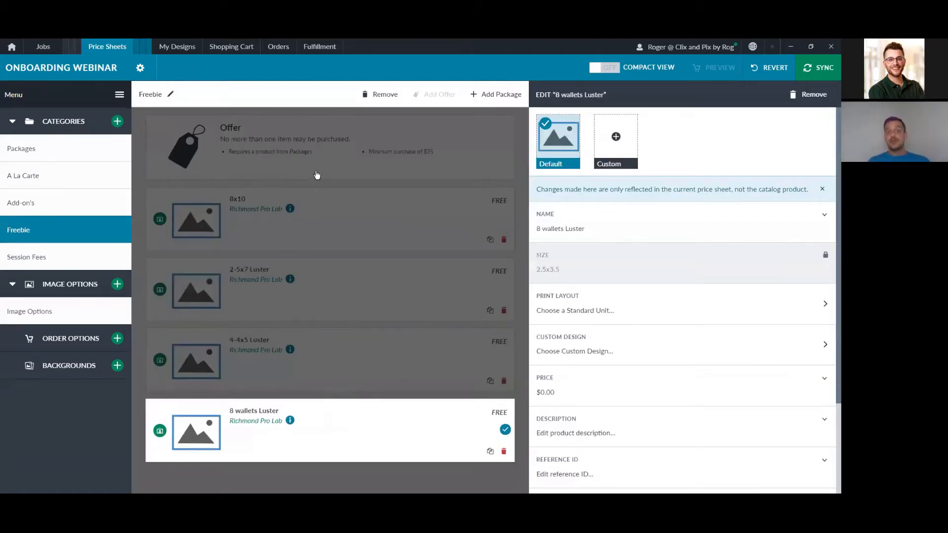
left_click(317, 148)
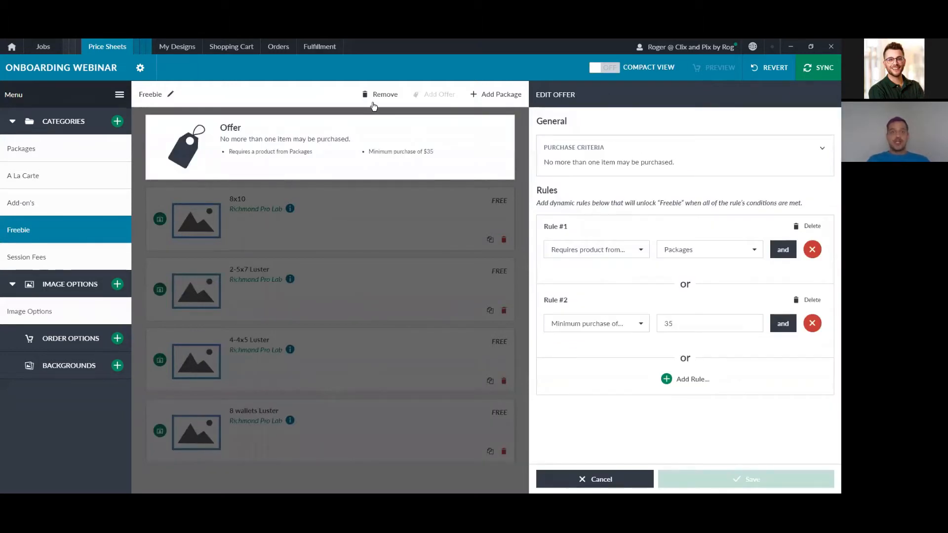
Step: Highlight the purchase criteria and Packages rule, then open the Session Fees category
mouse_move(624, 119)
left_mouse_down()
mouse_move(542, 125)
mouse_move(495, 176)
mouse_move(645, 190)
mouse_move(734, 157)
mouse_move(573, 133)
left_mouse_up()
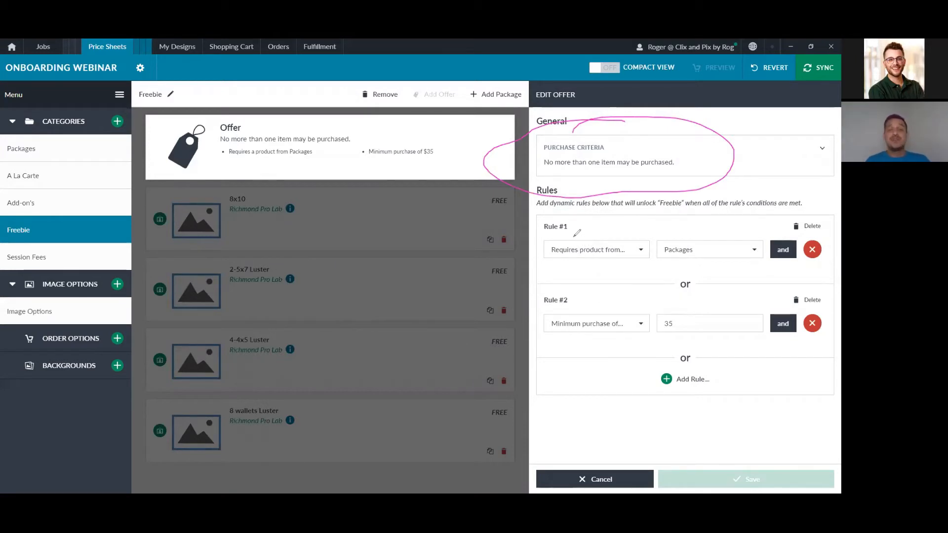
mouse_move(700, 236)
left_mouse_down()
mouse_move(656, 240)
mouse_move(698, 237)
left_mouse_up()
mouse_move(672, 272)
left_mouse_down()
mouse_move(670, 301)
mouse_move(688, 278)
left_mouse_up()
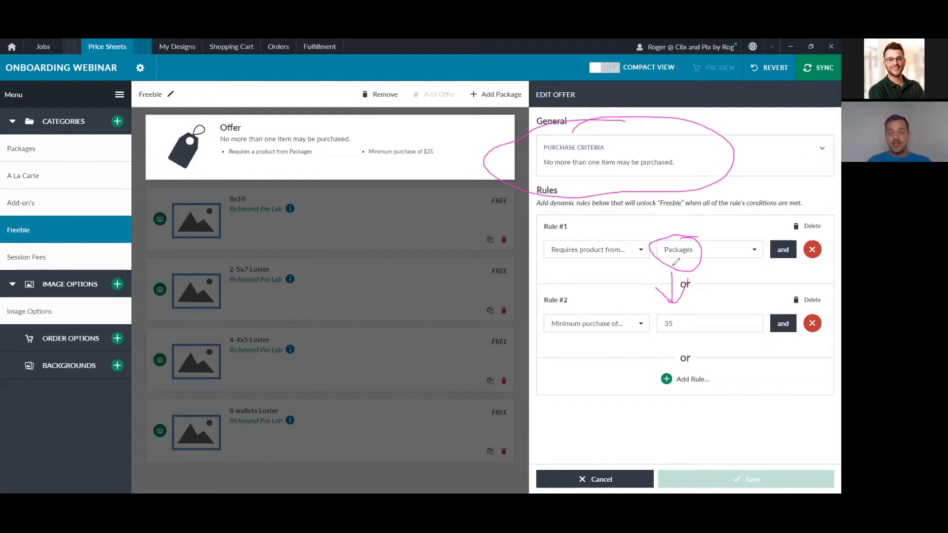
left_click(340, 84)
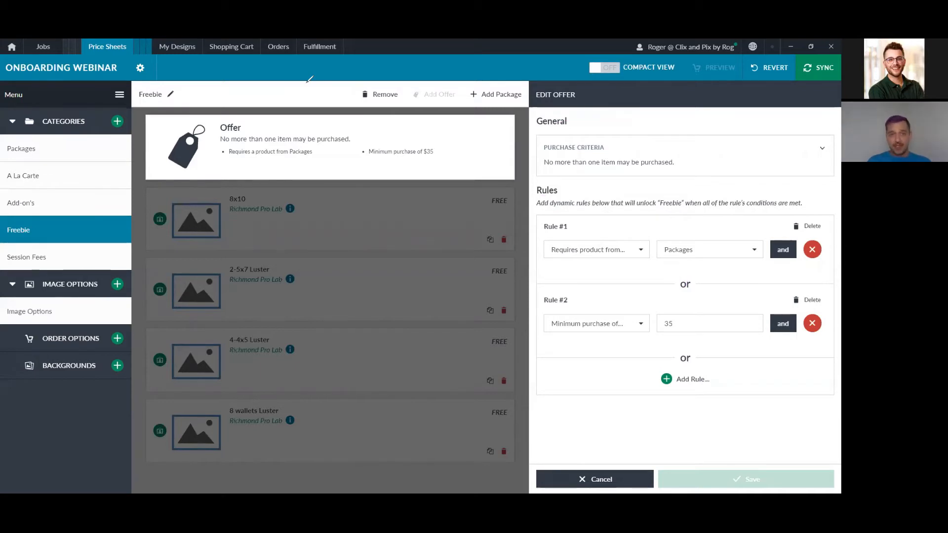
left_click(102, 256)
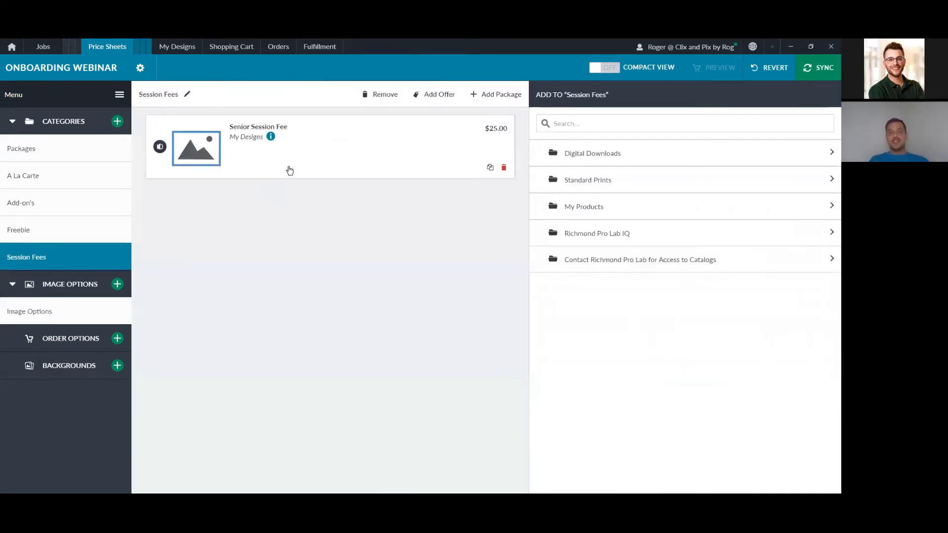
Step: Open the Senior Session Fee showing its 25 price and hidden Shopping Cart visibility
left_click(286, 151)
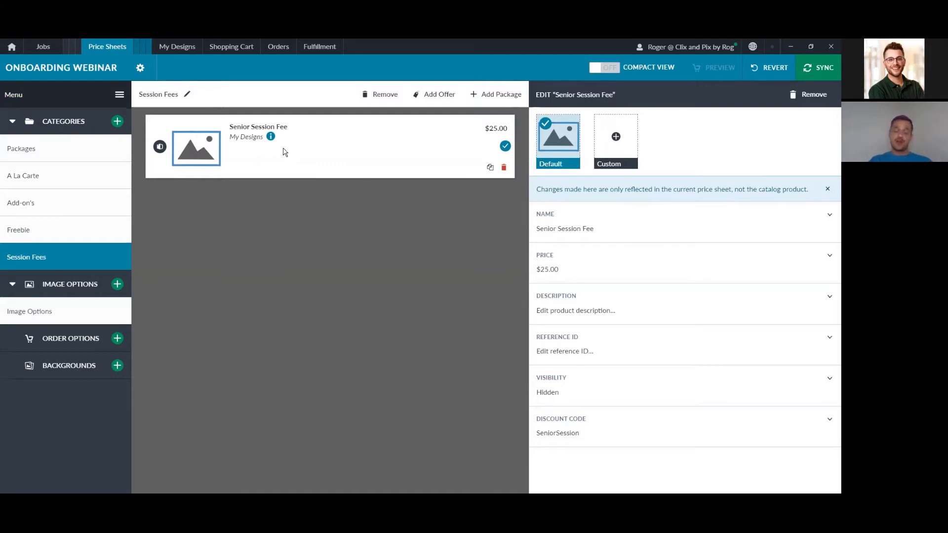
left_click(578, 271)
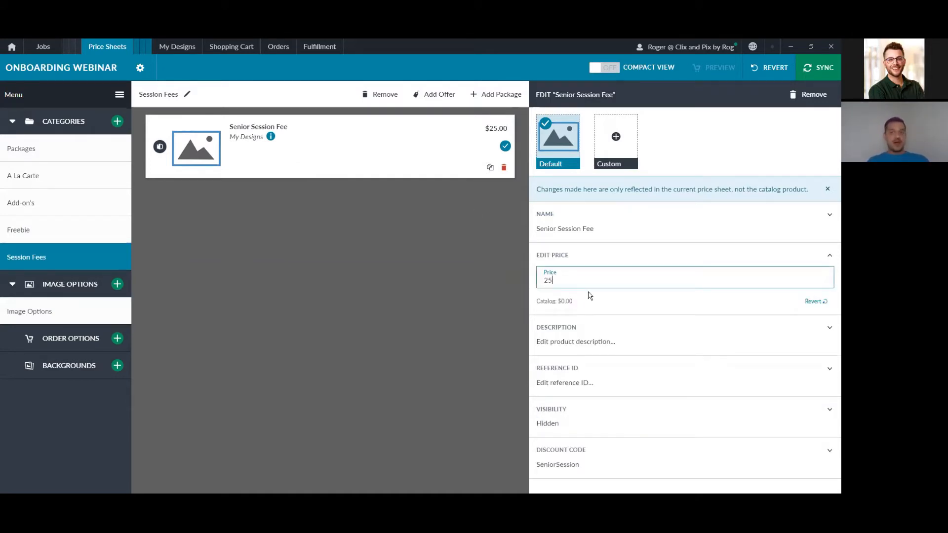
left_click(615, 429)
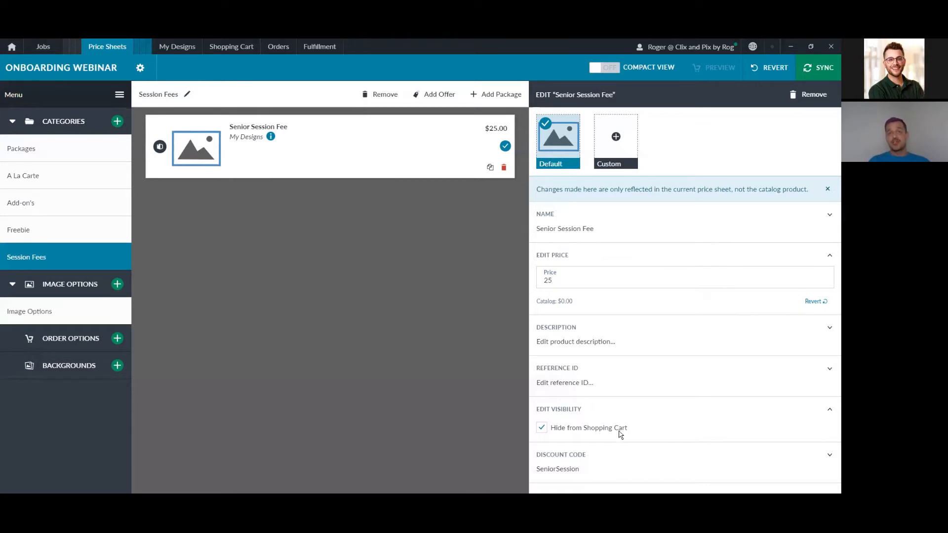
Step: Reveal the SeniorSession discount code, then view the Image Options retouching products
left_click(612, 468)
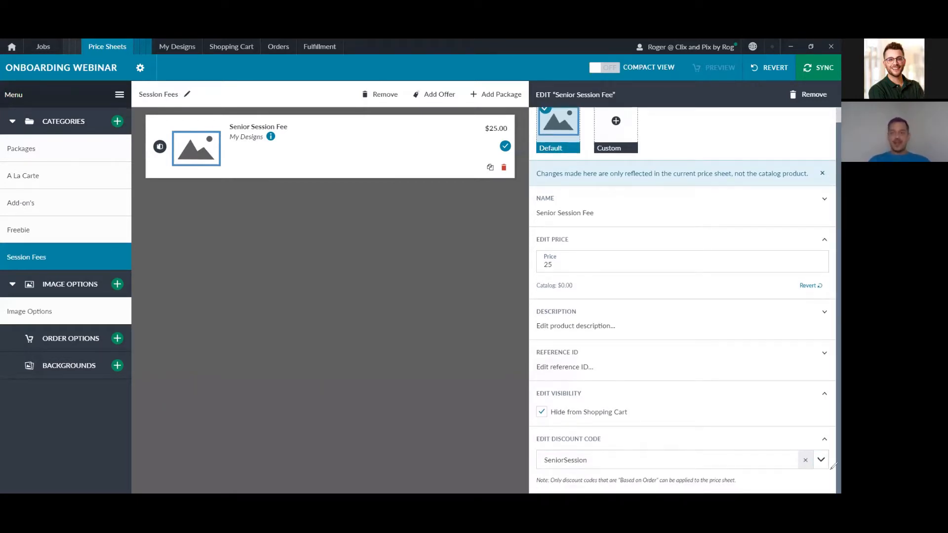
mouse_move(833, 438)
left_mouse_down()
mouse_move(546, 428)
mouse_move(527, 451)
mouse_move(528, 474)
mouse_move(540, 489)
mouse_move(831, 465)
mouse_move(810, 434)
left_mouse_up()
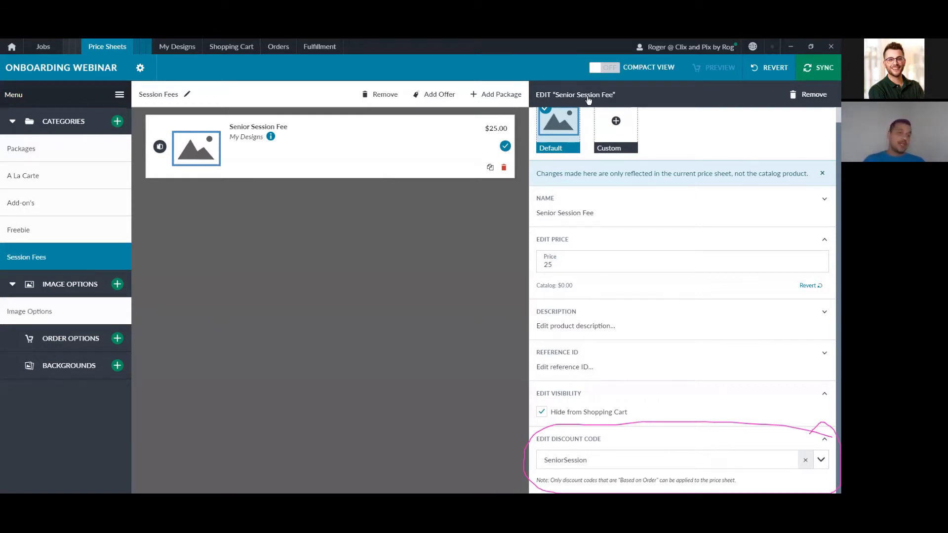
left_click(29, 311)
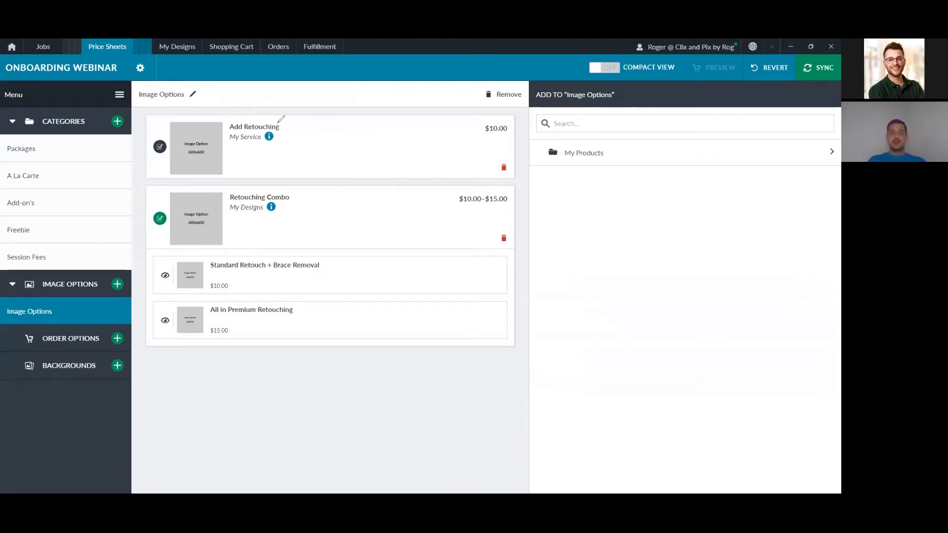
Step: Highlight Add Retouching and Retouching Combo, sync the price sheet, and reopen Session Fees
mouse_move(278, 120)
left_mouse_down()
mouse_move(293, 149)
mouse_move(271, 137)
left_mouse_up()
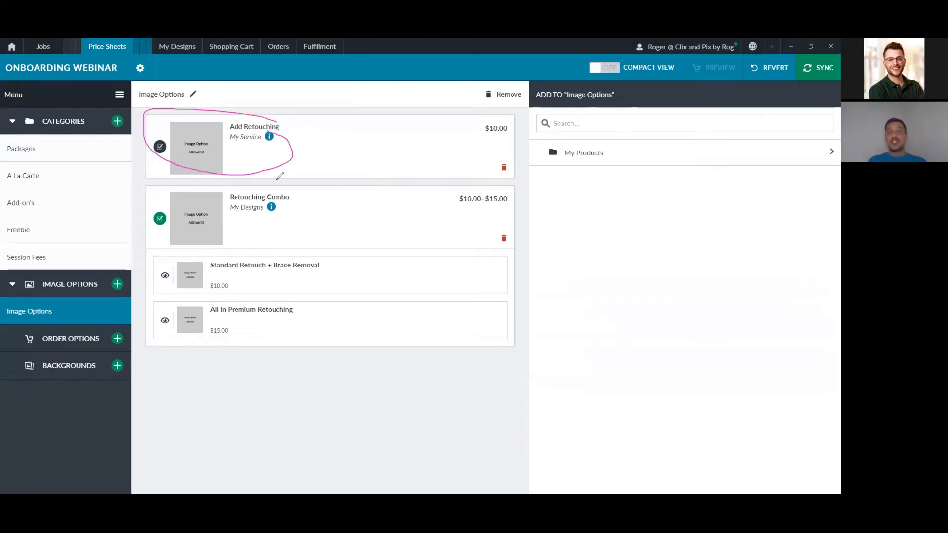
mouse_move(390, 216)
left_mouse_down()
mouse_move(384, 235)
mouse_move(398, 240)
left_mouse_up()
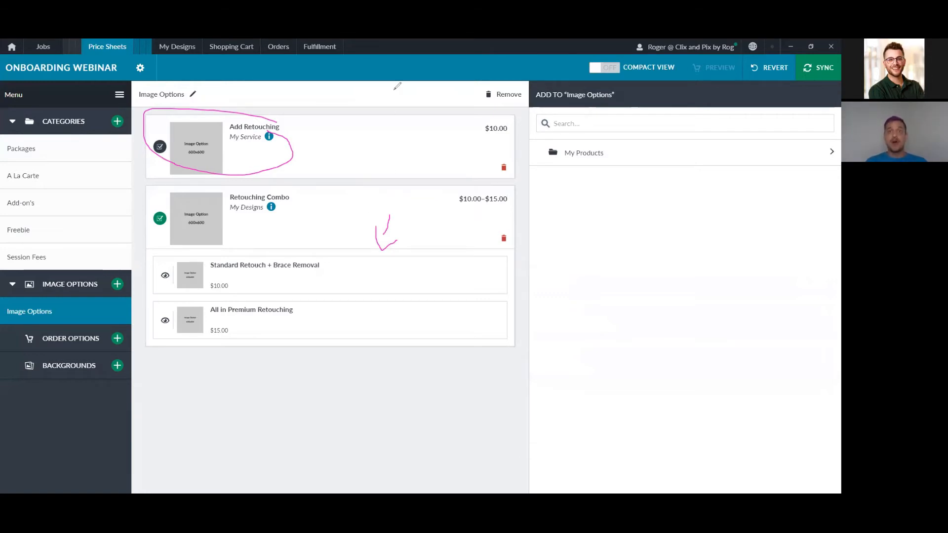
key("Escape")
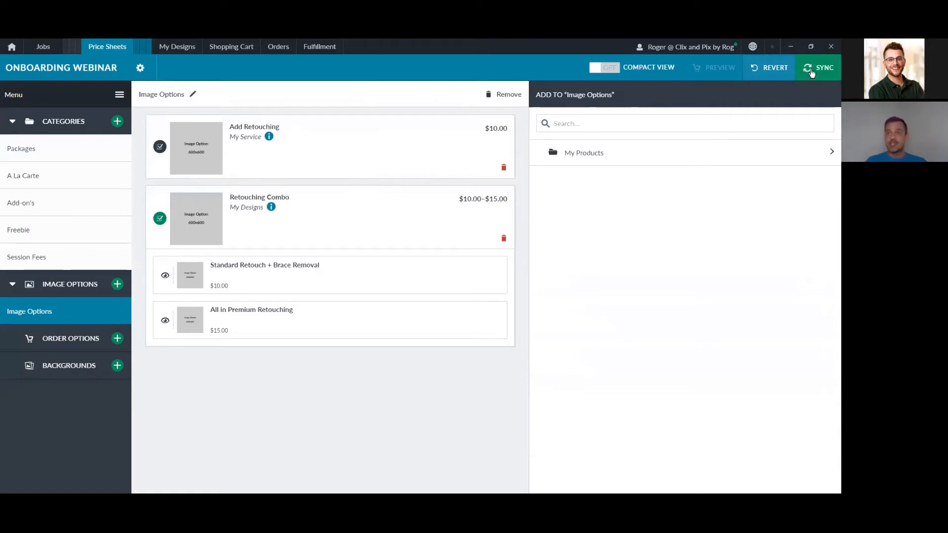
left_click(813, 73)
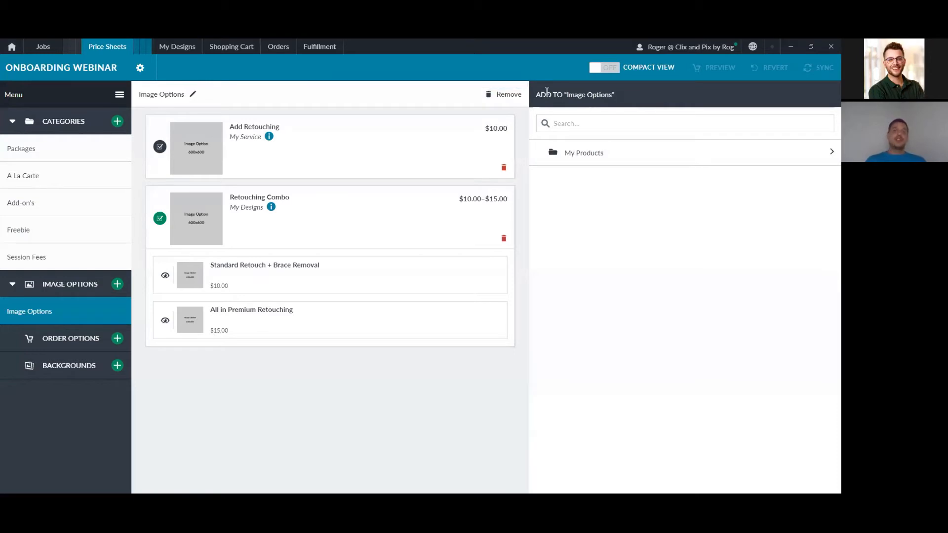
left_click(87, 251)
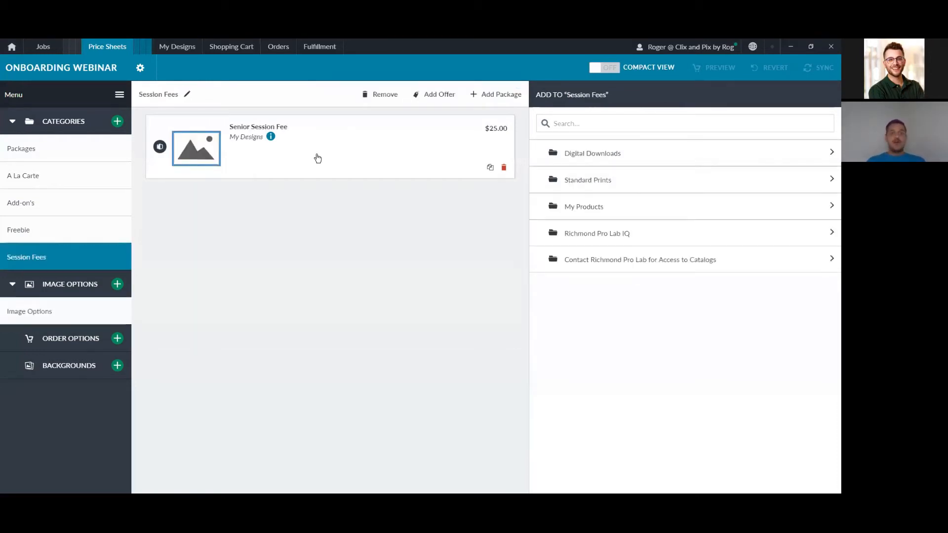
Step: Go from the Senior Session Fee to the shopping cart's discount codes list
left_click(315, 156)
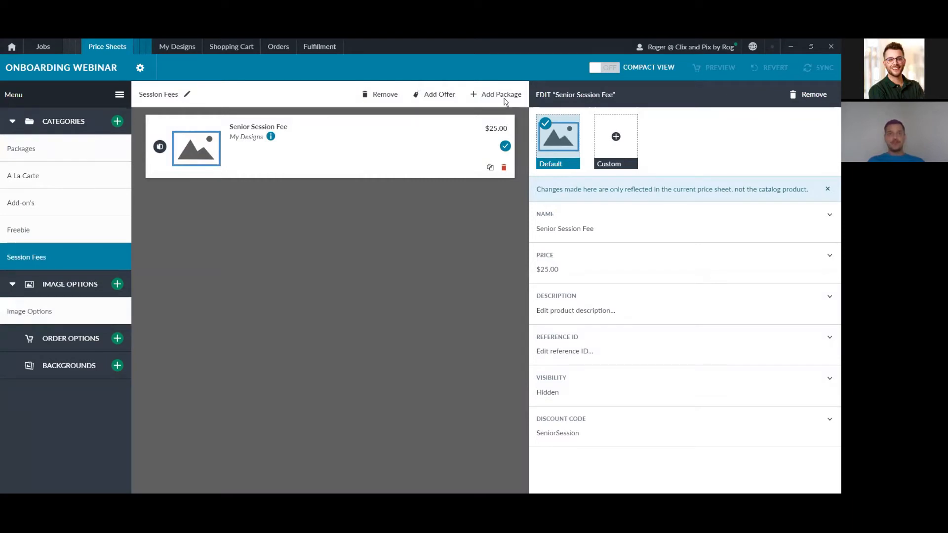
left_click(241, 47)
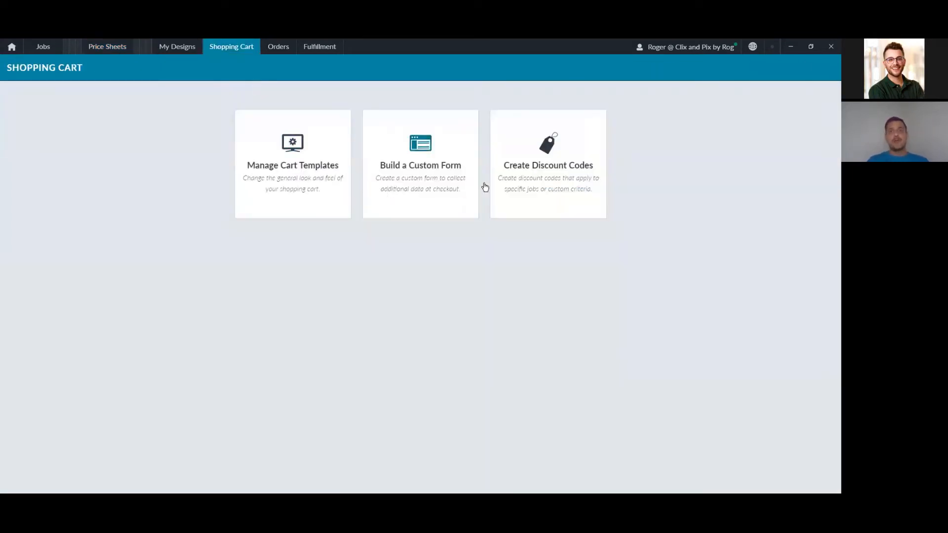
left_click(541, 156)
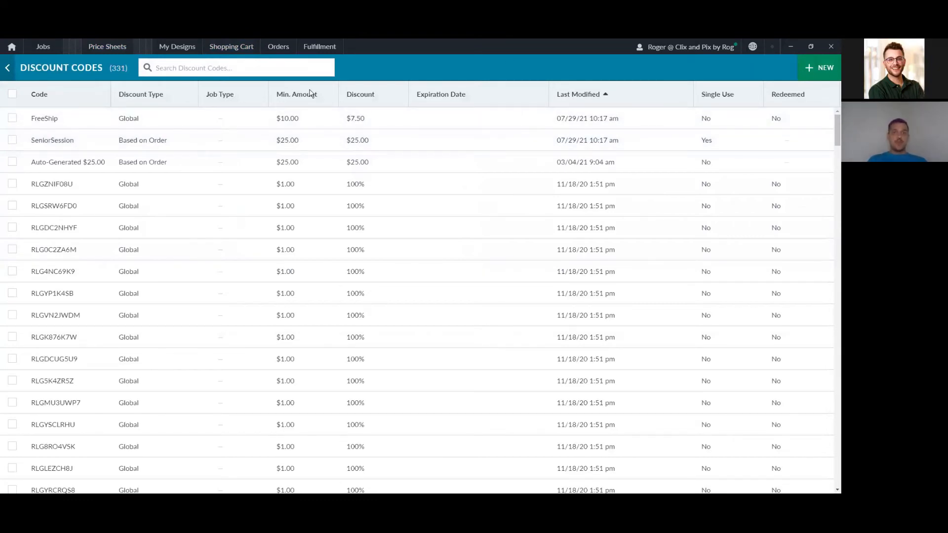
Step: Open the SeniorSession code (Based on Order) and expand its discount type options
mouse_move(86, 130)
left_mouse_down()
mouse_move(61, 128)
mouse_move(59, 136)
mouse_move(89, 136)
left_mouse_up()
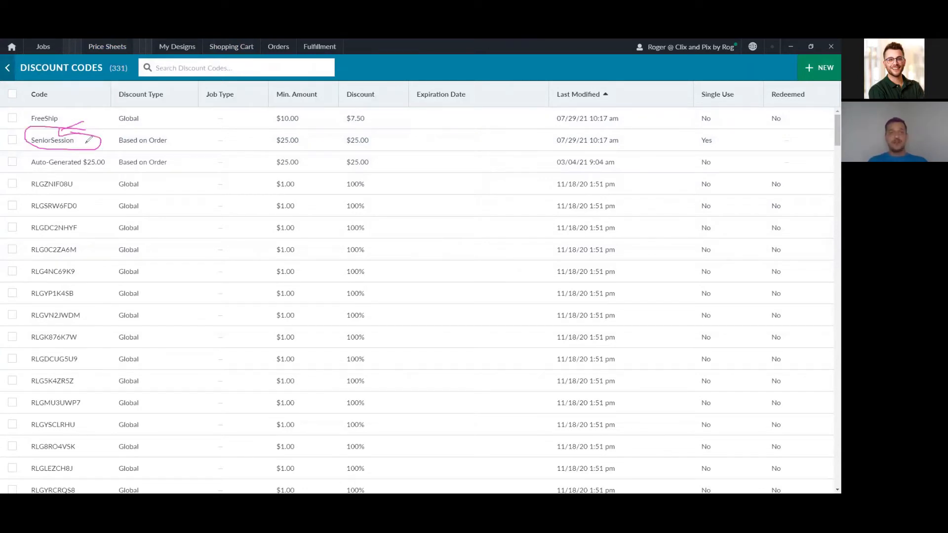
mouse_move(163, 129)
left_mouse_down()
mouse_move(106, 133)
mouse_move(166, 132)
left_mouse_up()
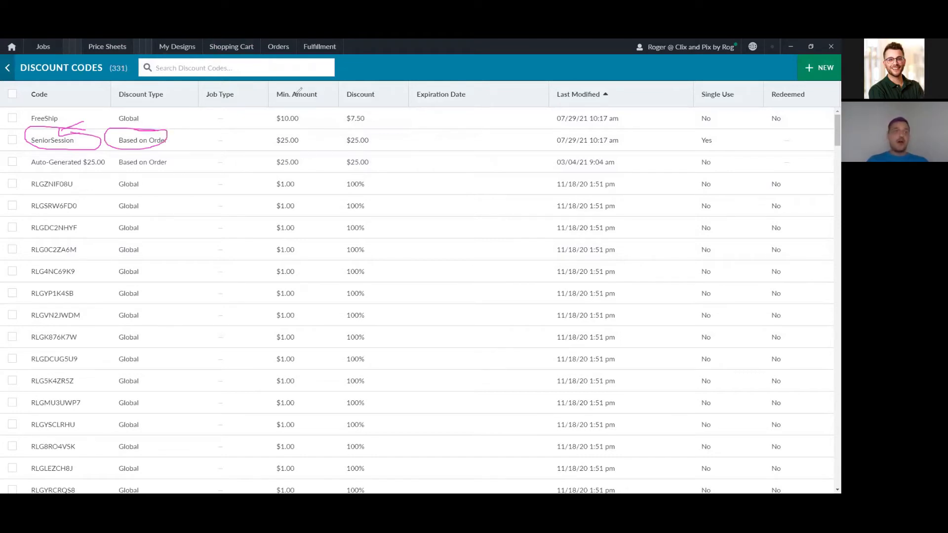
left_click(279, 140)
left_click(392, 156)
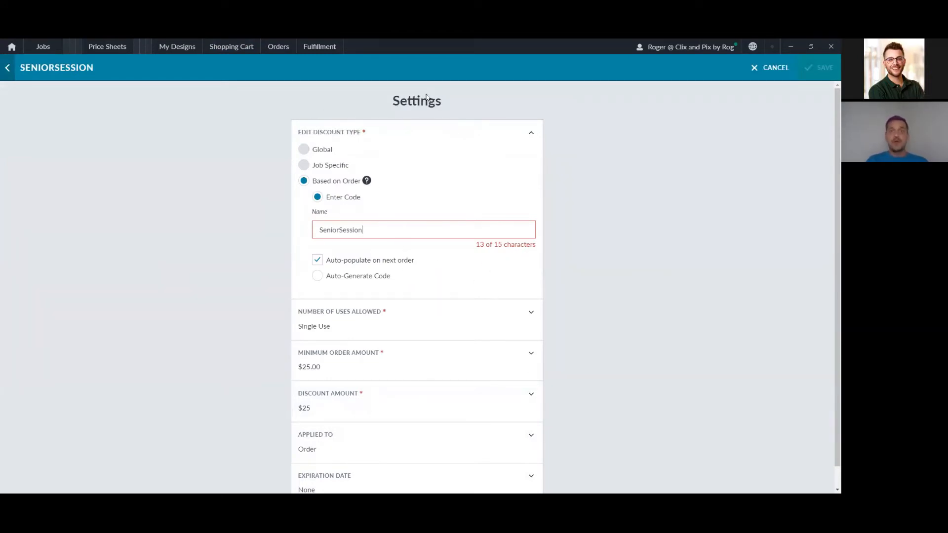
Step: Review SeniorSession's single-use limit and its $25.00 minimum order amount
mouse_move(381, 241)
left_mouse_down()
mouse_move(292, 249)
mouse_move(396, 264)
mouse_move(379, 239)
left_mouse_up()
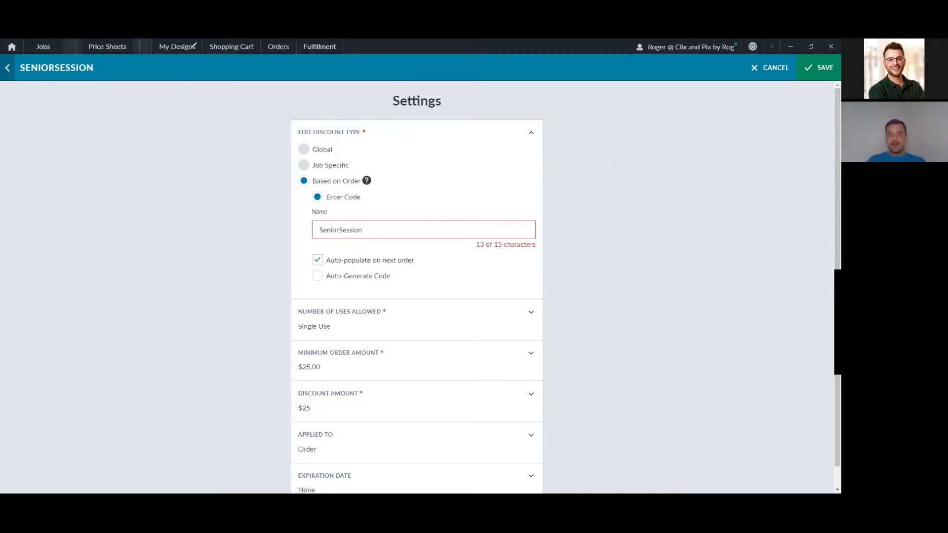
left_click(444, 329)
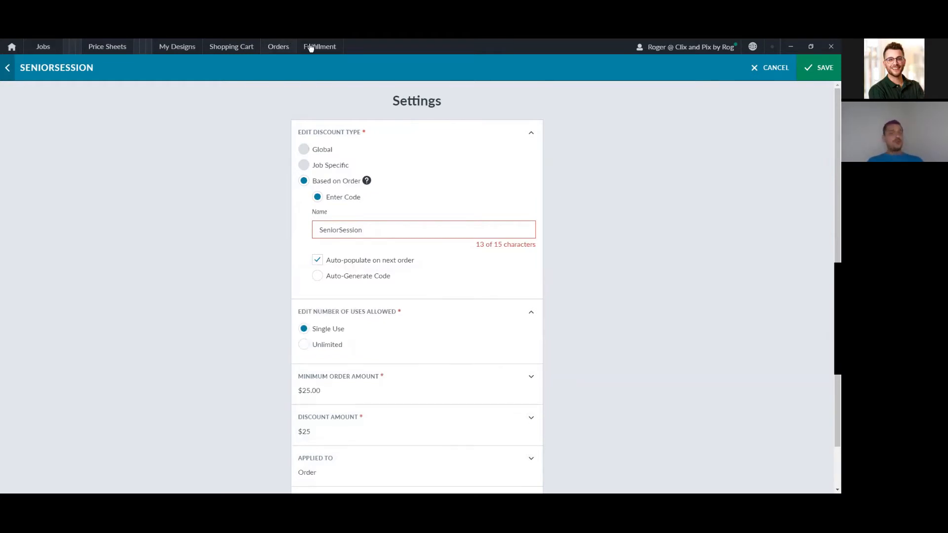
mouse_move(340, 319)
left_mouse_down()
mouse_move(297, 323)
mouse_move(319, 338)
mouse_move(359, 332)
mouse_move(343, 317)
left_mouse_up()
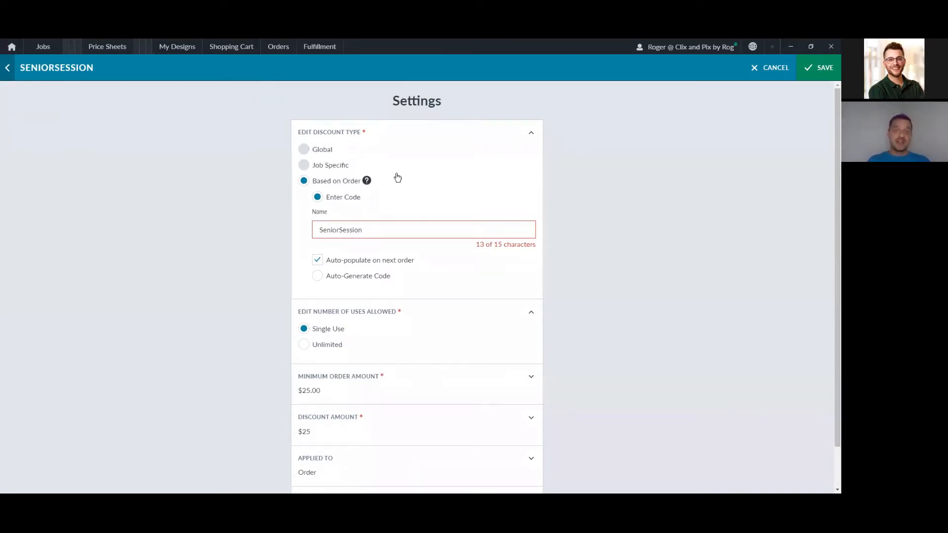
scroll(459, 326, "down", 1)
left_click(414, 346)
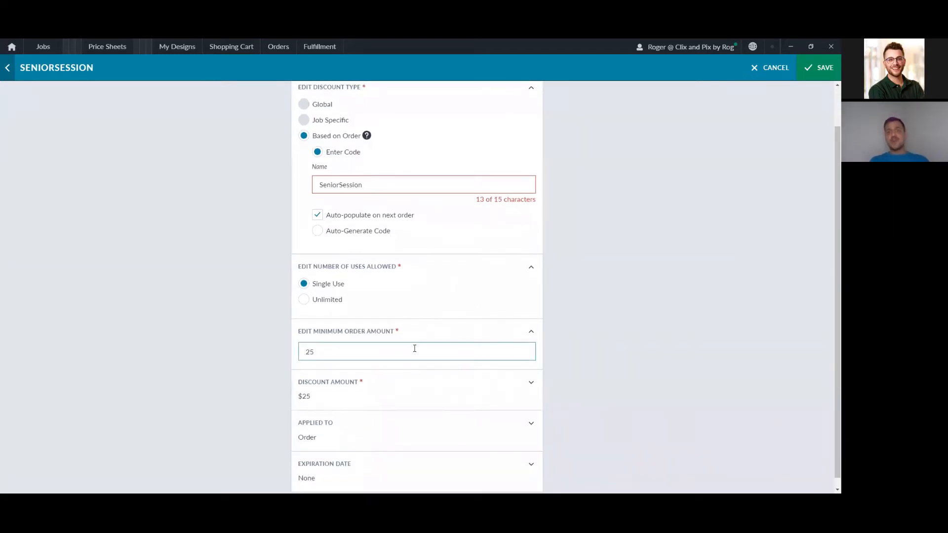
Step: Check the $25 discount amount, applied-to and expiration settings, then save the code
left_click(381, 394)
scroll(394, 378, "down", 1)
left_click(330, 387)
left_click_drag(330, 386, 290, 387)
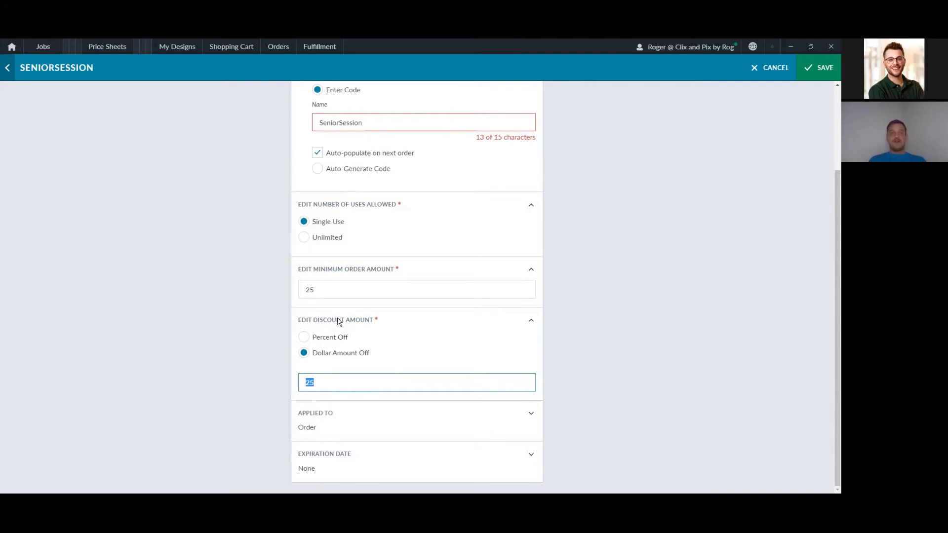
left_click(391, 428)
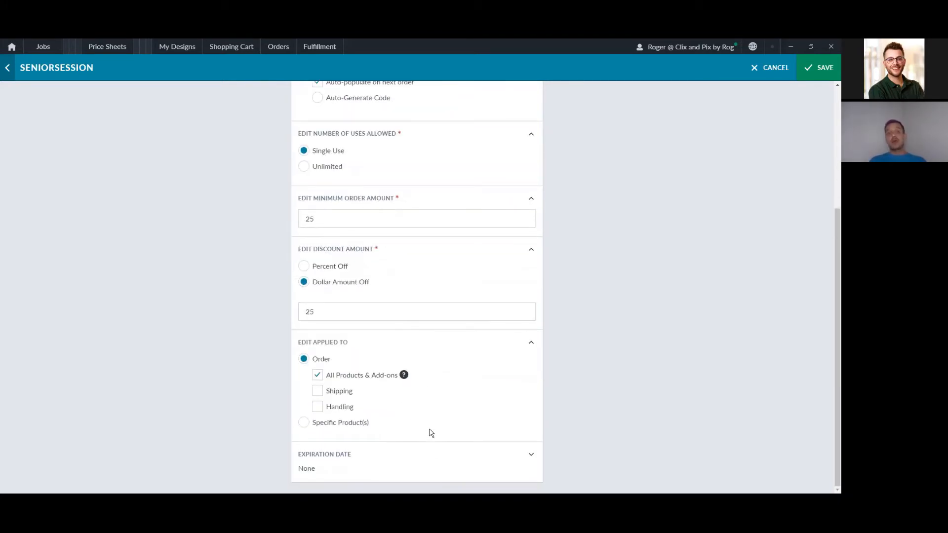
left_click(417, 457)
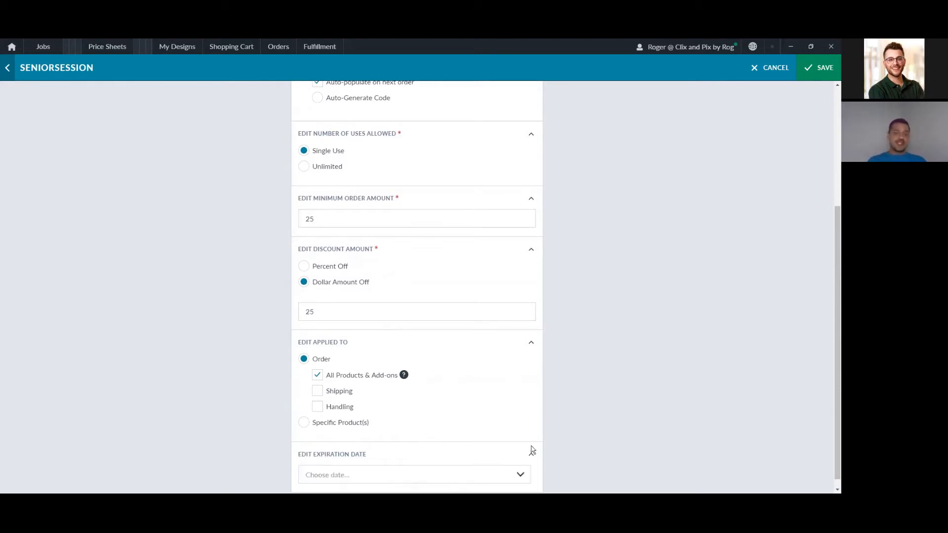
scroll(551, 413, "up", 5)
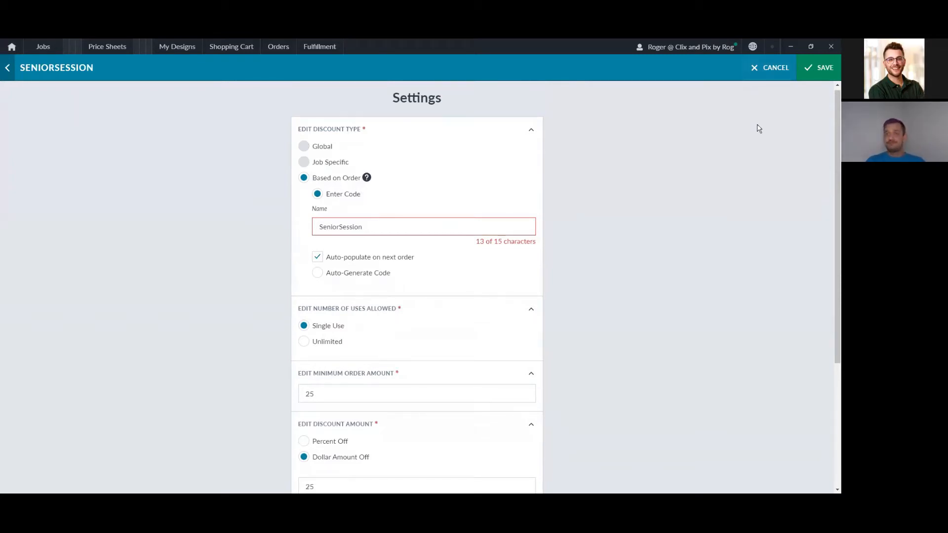
left_click(833, 74)
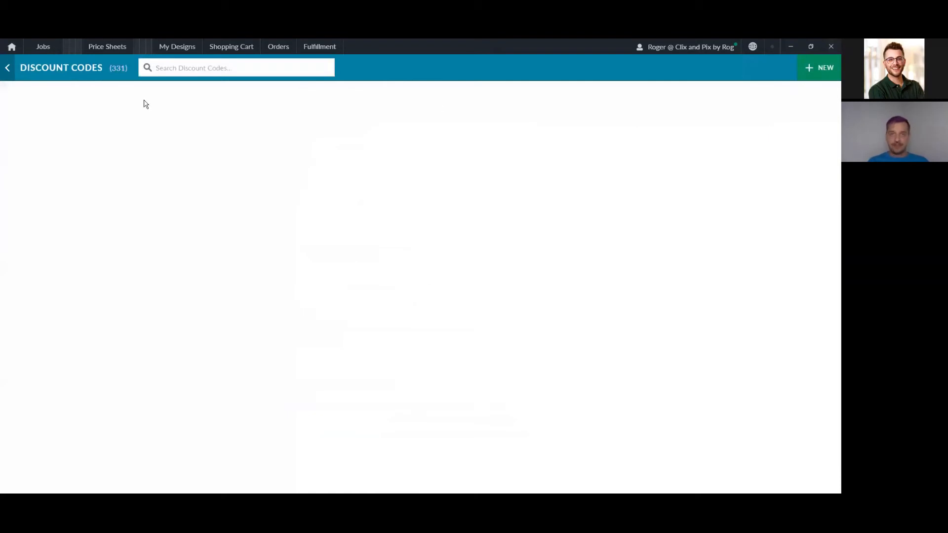
Step: Open the FreeShip code and expand its discount type and discount amount sections
left_click(85, 122)
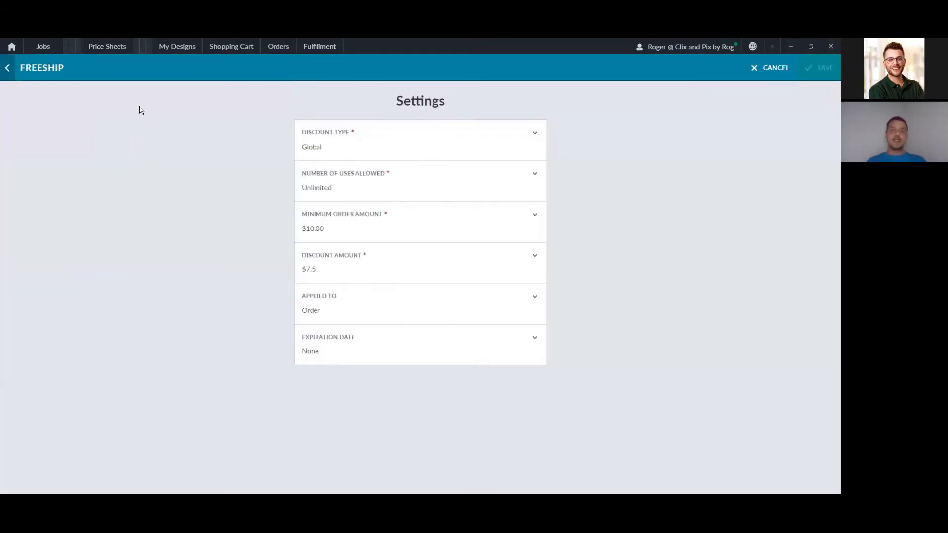
left_click(307, 144)
scroll(398, 252, "down", 1)
left_click(425, 370)
scroll(423, 402, "down", 1)
Step: Inspect FreeShip's 7.5 discount value and confirm it applies to order shipping
double_click(309, 427)
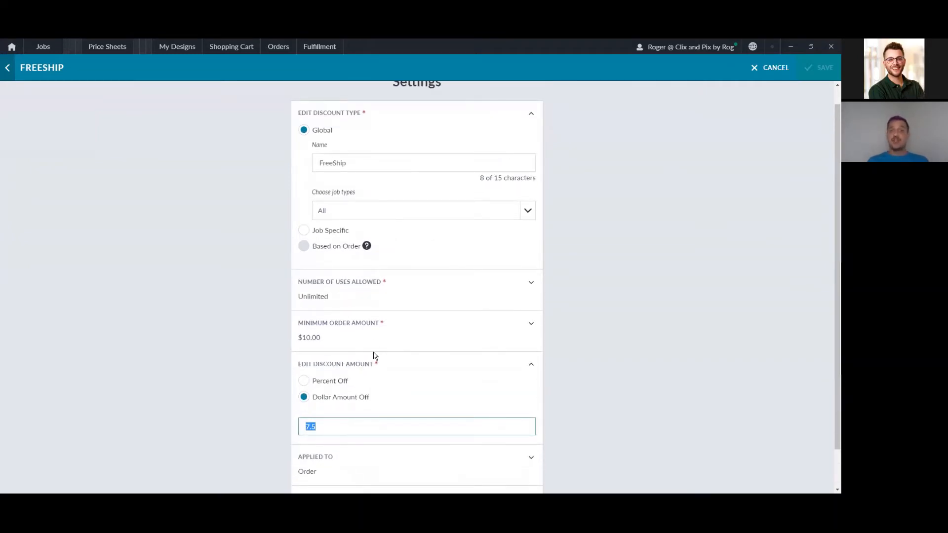
scroll(375, 348, "down", 1)
left_click(348, 436)
scroll(368, 402, "down", 2)
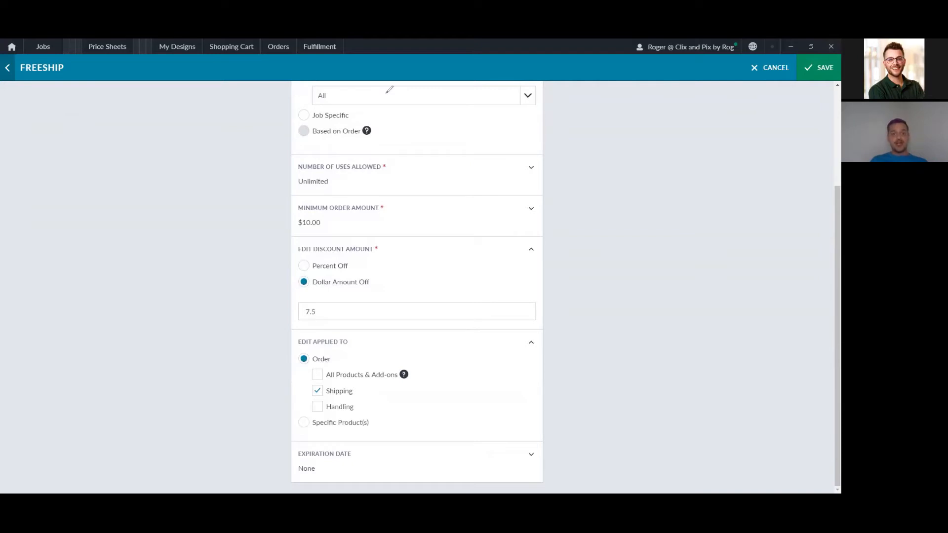
mouse_move(308, 371)
left_mouse_down()
mouse_move(410, 364)
mouse_move(363, 388)
left_mouse_up()
mouse_move(268, 394)
left_mouse_down()
mouse_move(299, 394)
mouse_move(292, 388)
mouse_move(290, 404)
left_mouse_up()
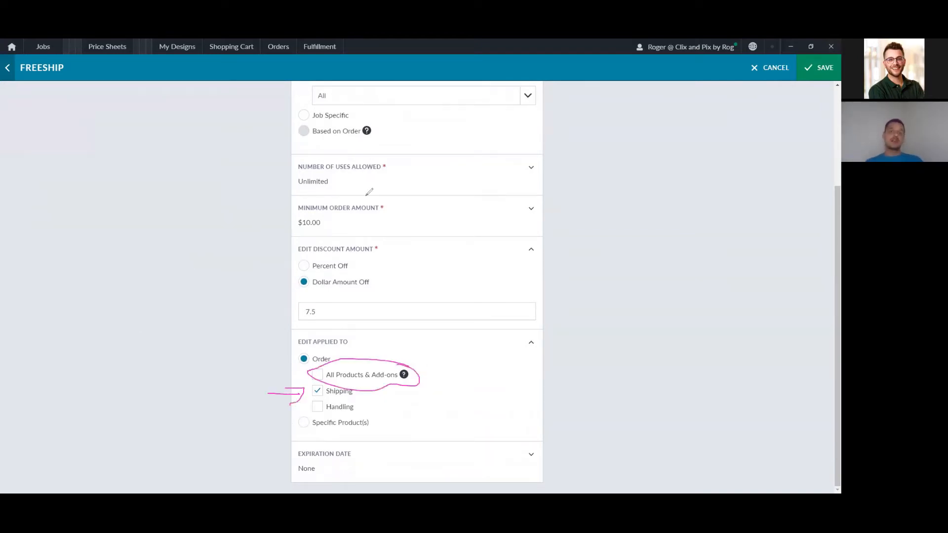
left_click(548, 101)
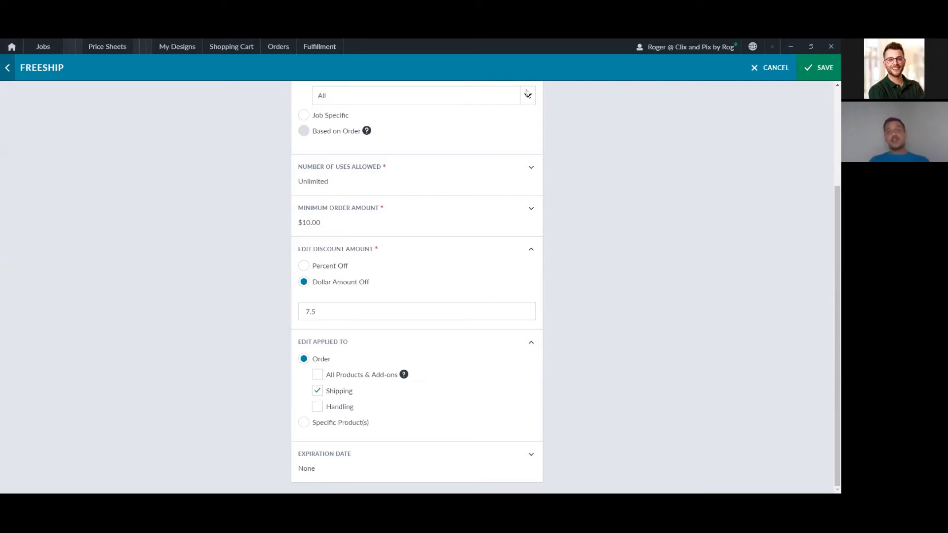
mouse_move(350, 400)
left_mouse_down()
mouse_move(297, 396)
mouse_move(348, 401)
left_mouse_up()
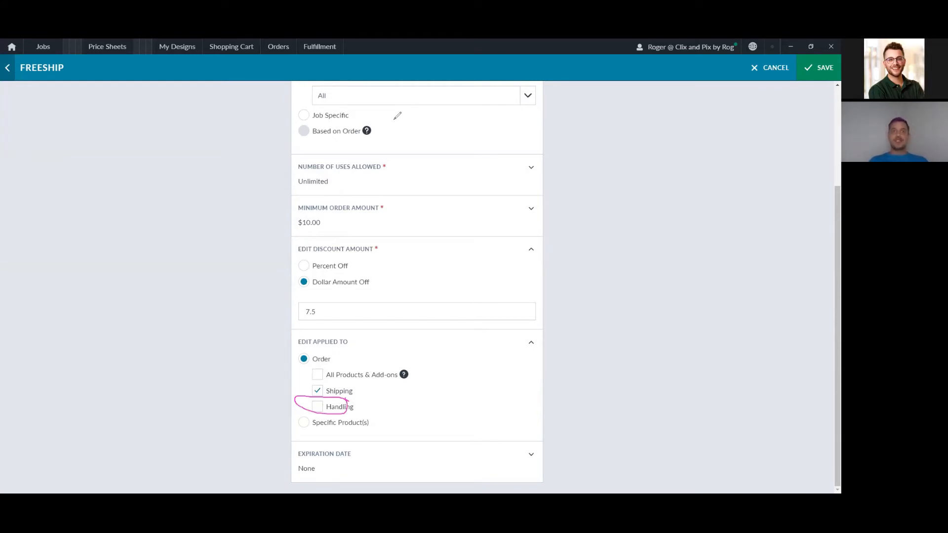
left_click(307, 93)
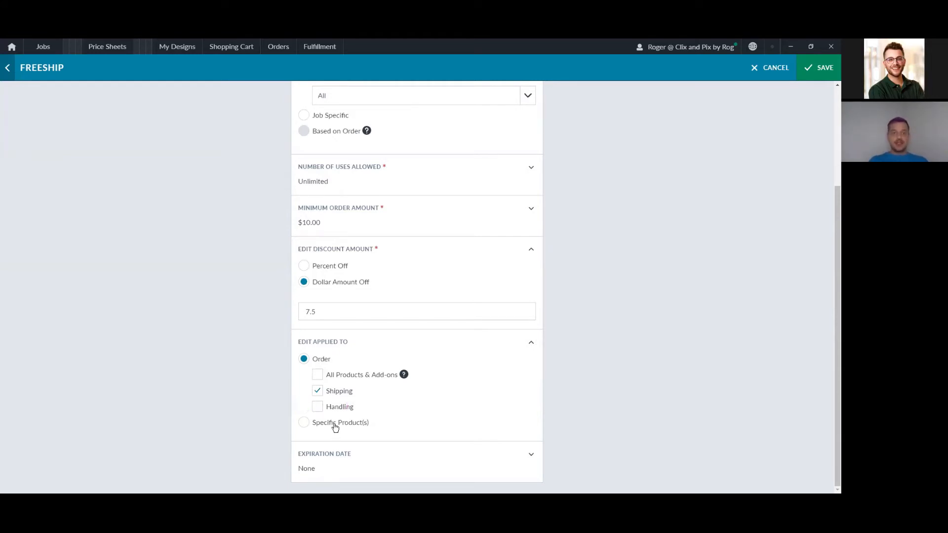
Step: Apply FreeShip only to Package A from the Proofing Price Sheet and save it
left_click(362, 424)
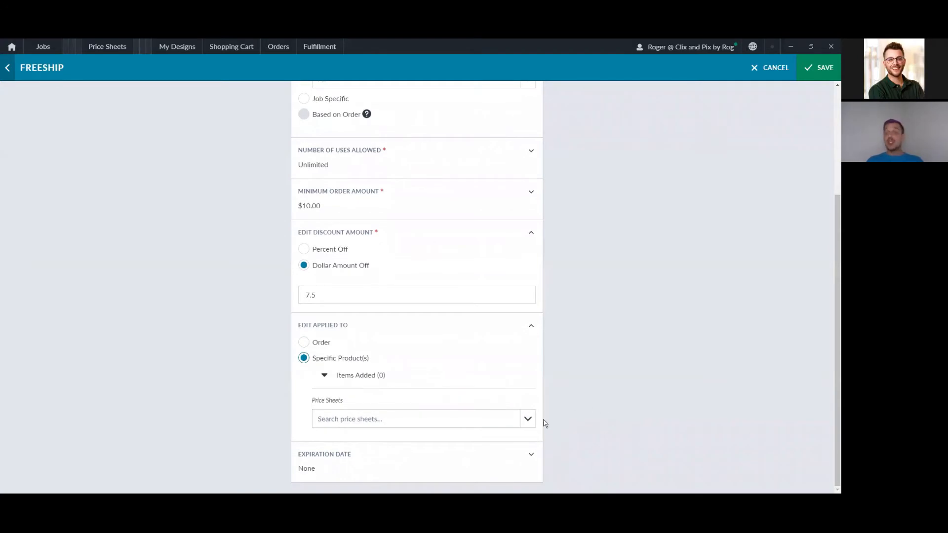
left_click(528, 418)
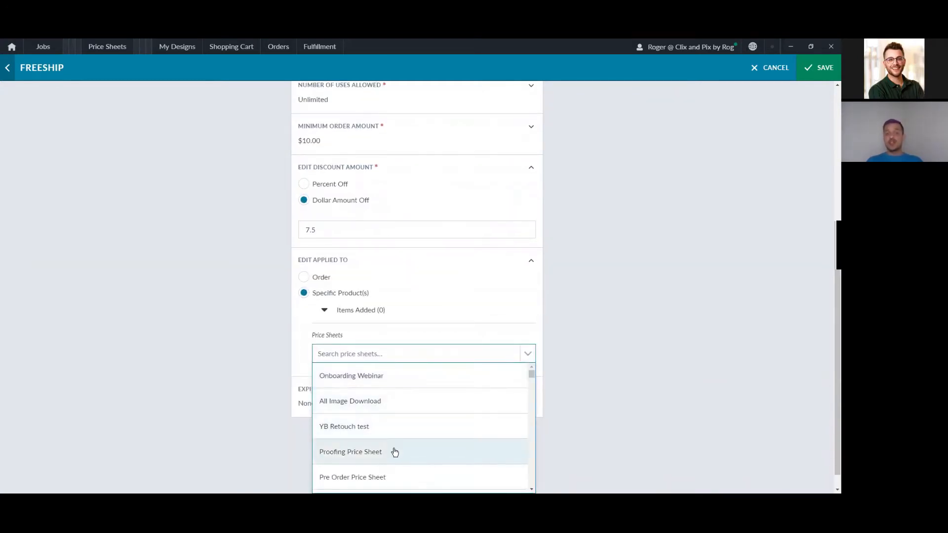
left_click(395, 452)
left_click(533, 420)
left_click(425, 438)
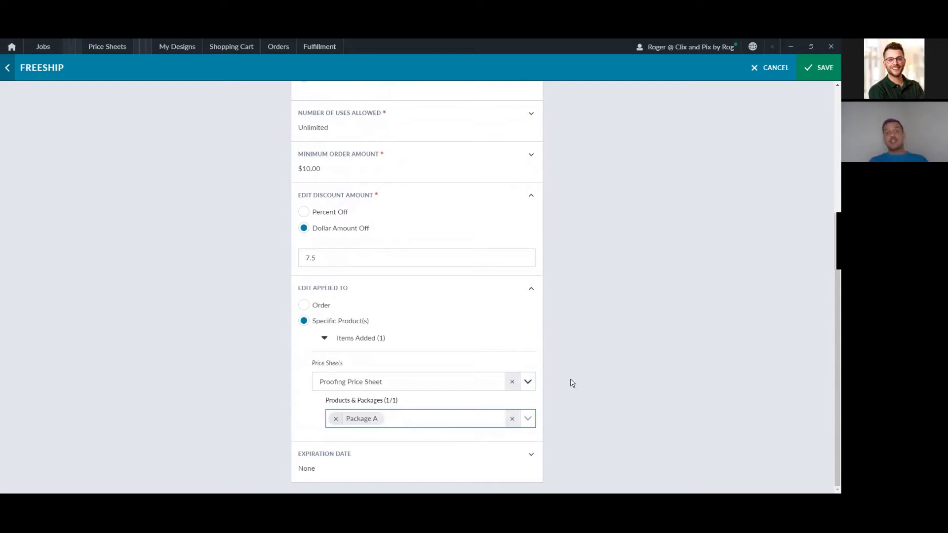
left_click(811, 68)
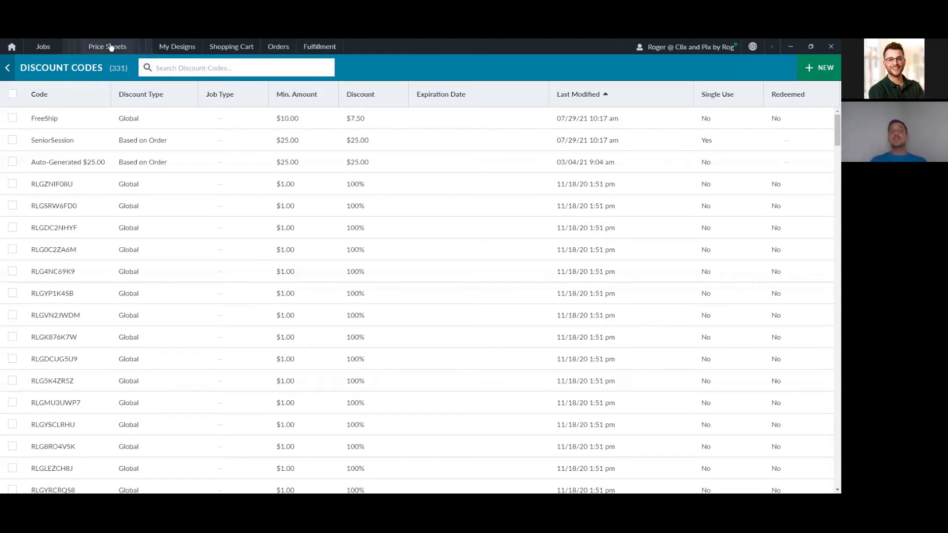
Step: Switch to the JR High job and view each of its five subjects' details
left_click(69, 46)
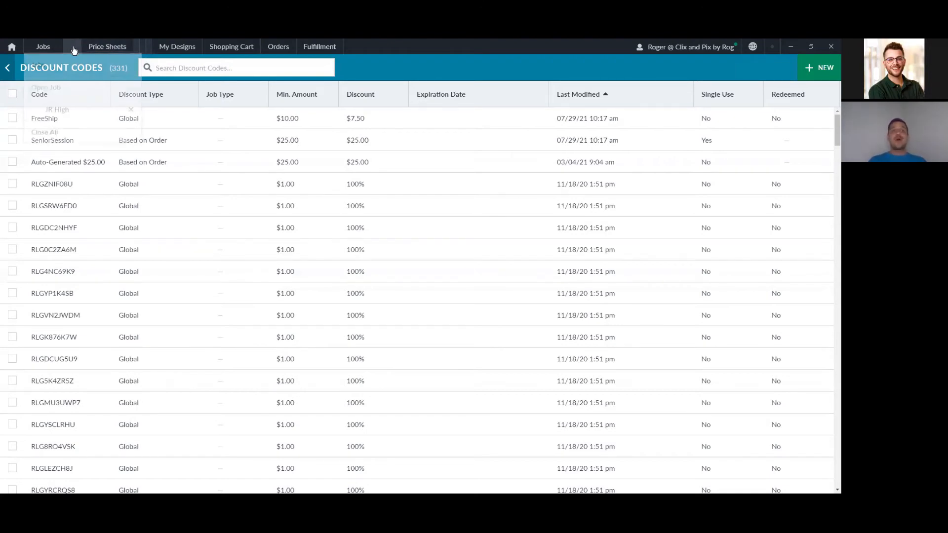
left_click(94, 114)
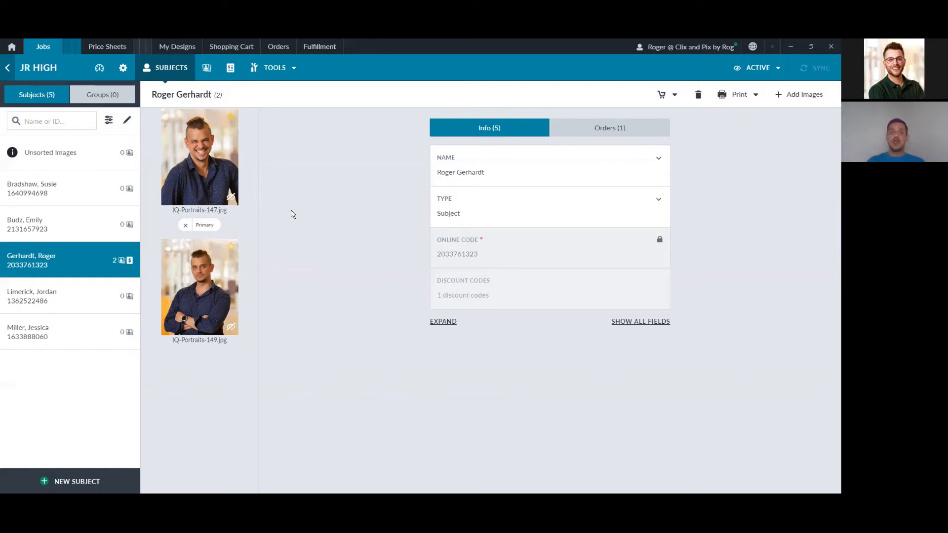
left_click(99, 185)
left_click(100, 229)
left_click(100, 295)
left_click(98, 329)
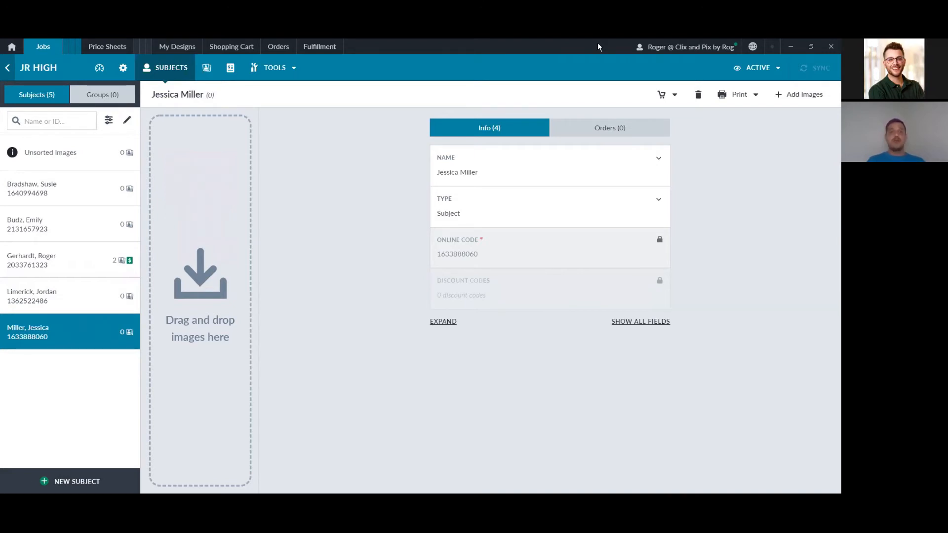
left_click(274, 70)
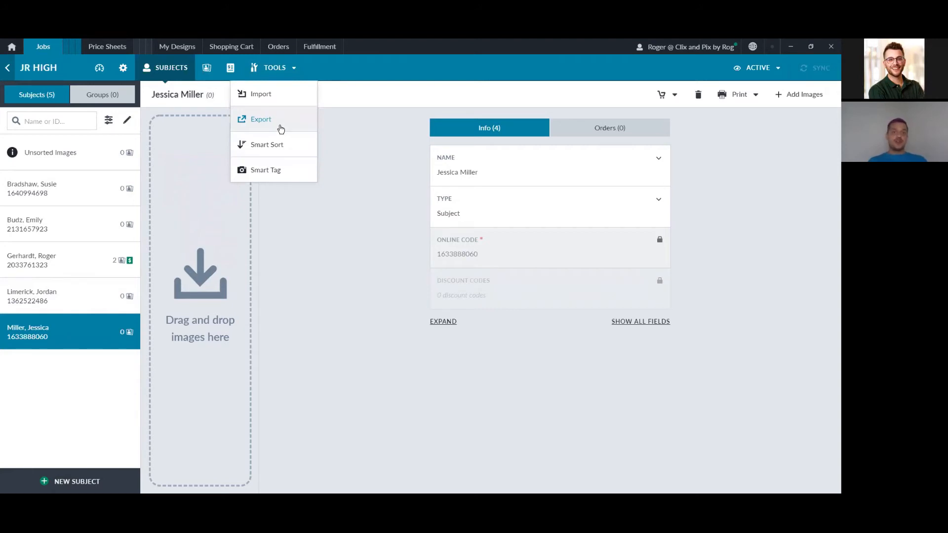
Step: Export JR High subject data with the QR Codes template, keeping Last Name as primary sort
left_click(281, 129)
left_click(313, 237)
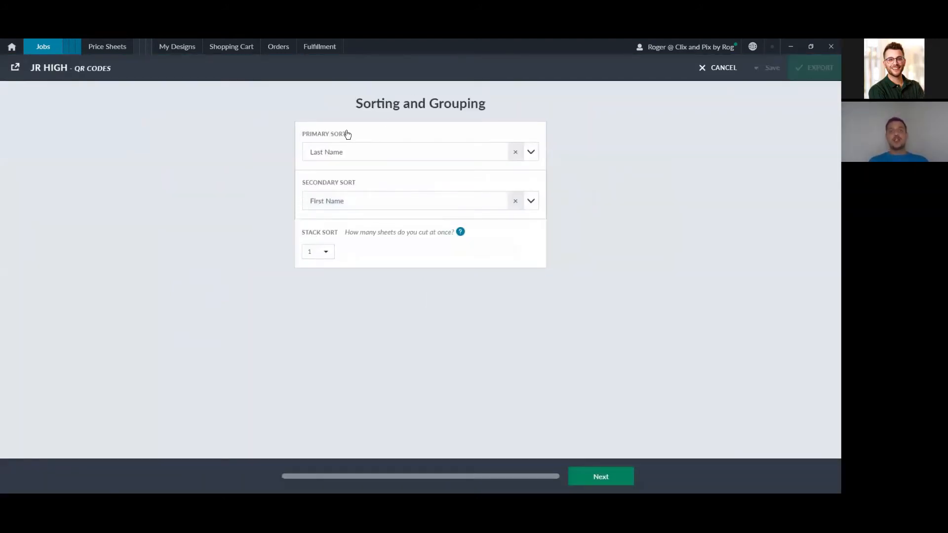
left_click(532, 154)
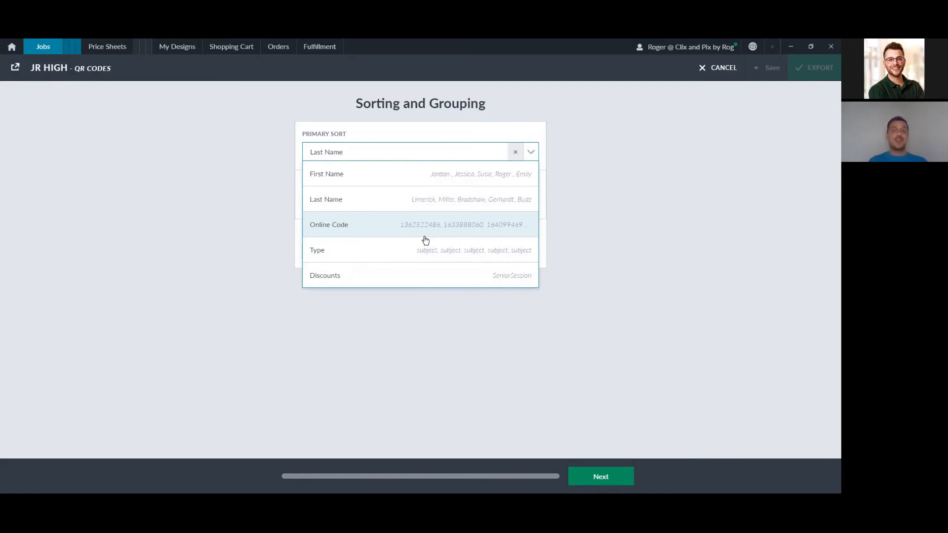
left_click(569, 207)
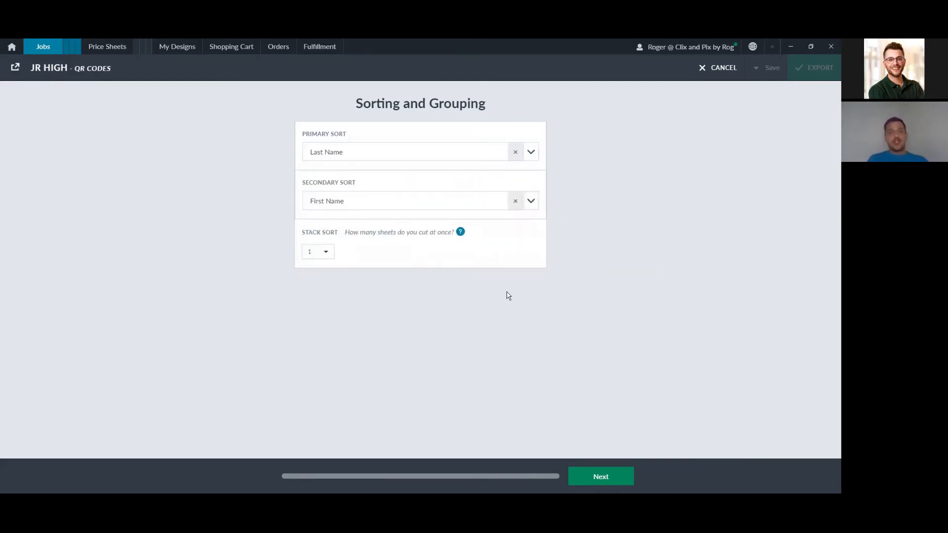
left_click(609, 477)
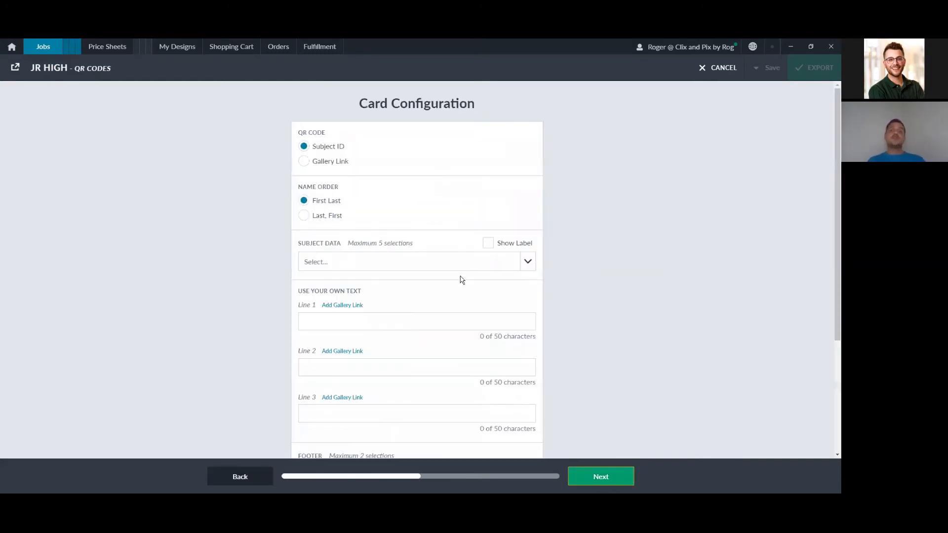
Step: Set the QR card footer to Studio Name and Studio Website, and add a gallery link on Line 1
scroll(439, 292, "down", 3)
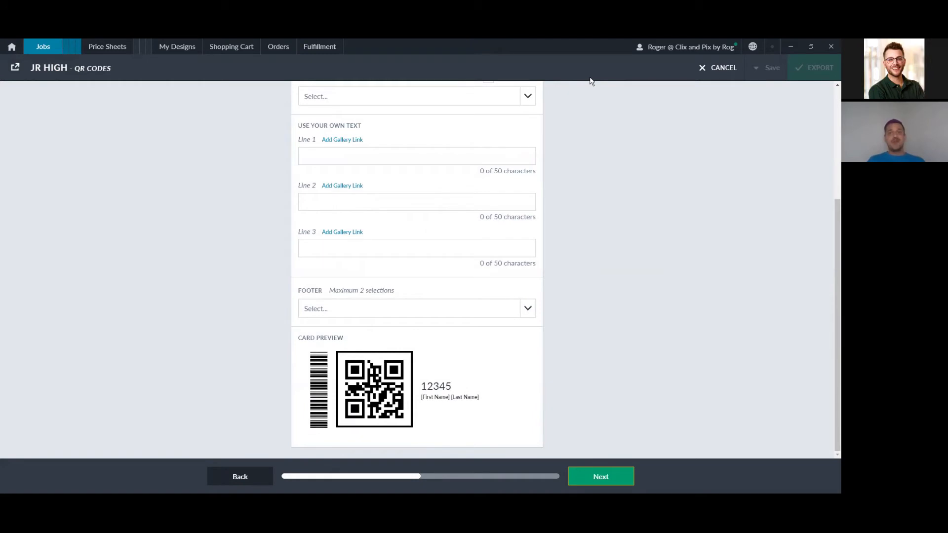
mouse_move(399, 329)
left_mouse_down()
mouse_move(346, 332)
mouse_move(324, 403)
left_mouse_up()
mouse_move(363, 453)
left_mouse_down()
mouse_move(430, 432)
mouse_move(417, 341)
mouse_move(388, 332)
mouse_move(413, 335)
left_mouse_up()
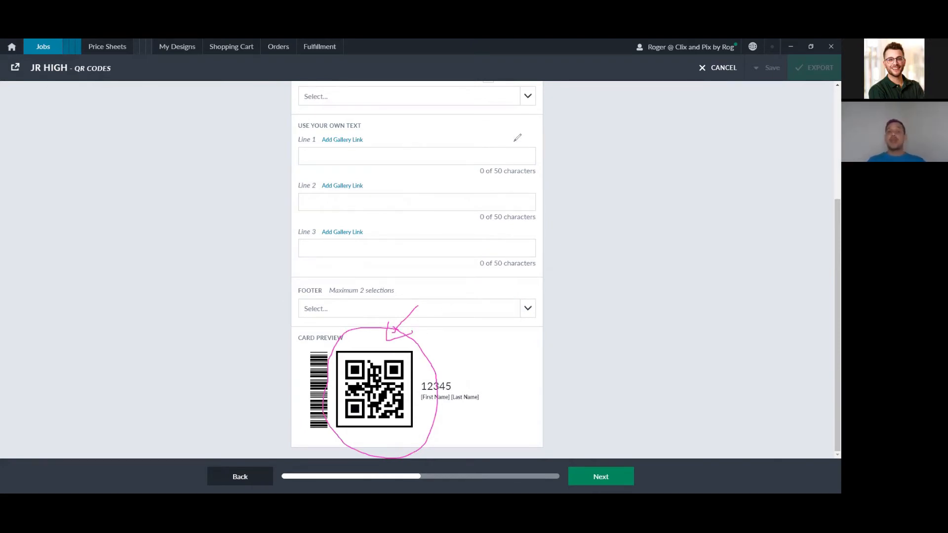
key("Escape")
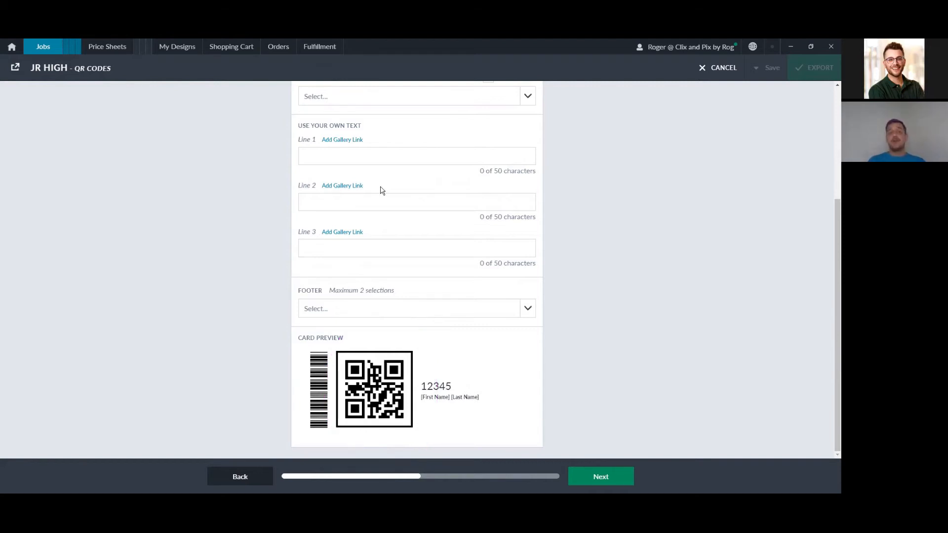
left_click(526, 311)
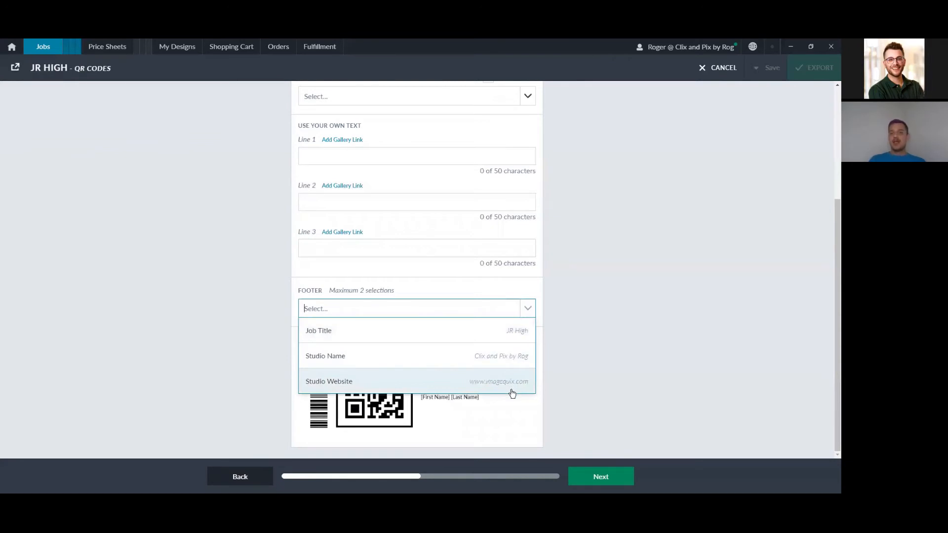
left_click(516, 357)
left_click(528, 311)
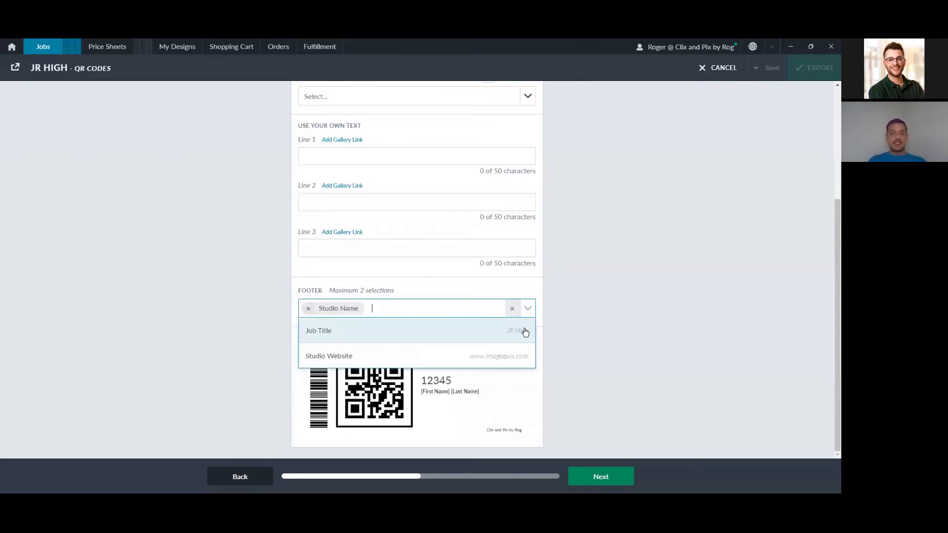
left_click(515, 357)
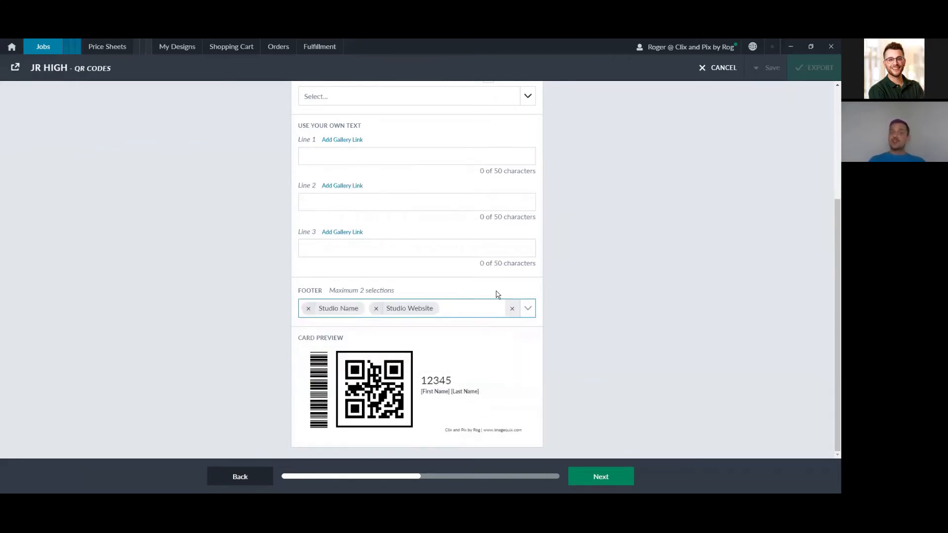
scroll(452, 251, "up", 1)
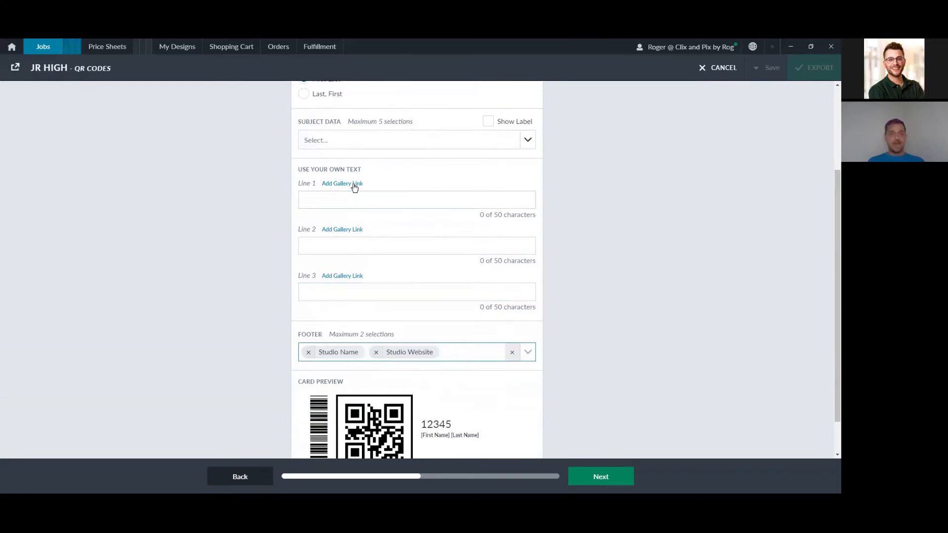
left_click(354, 188)
Step: Enter 'Allow for XX-XX for images to be online' as the card's second text line
left_click(373, 236)
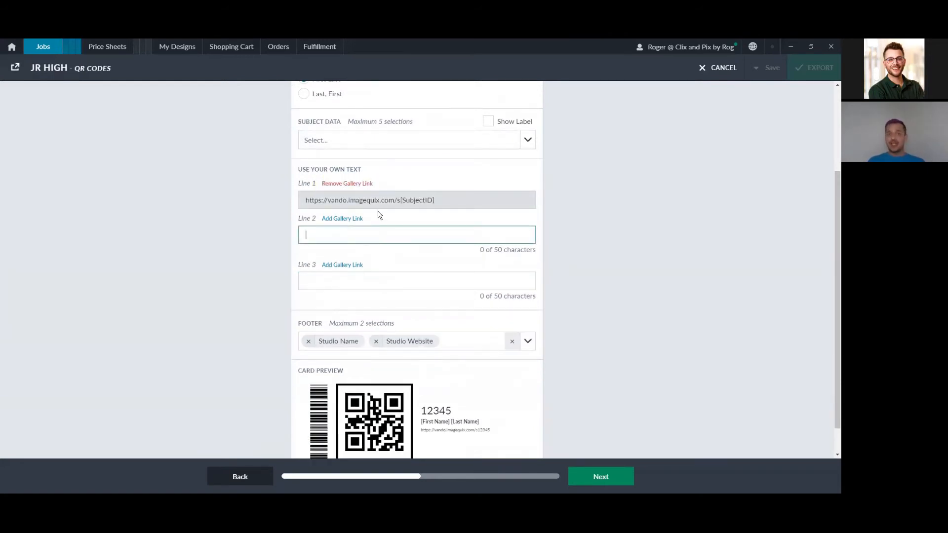
type("Alo")
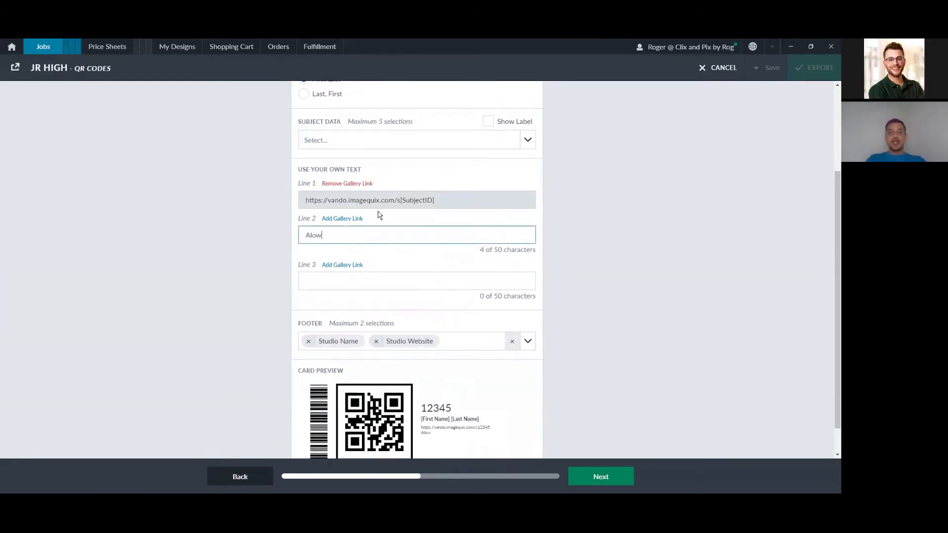
key("BackSpace")
type("low for XX-XX")
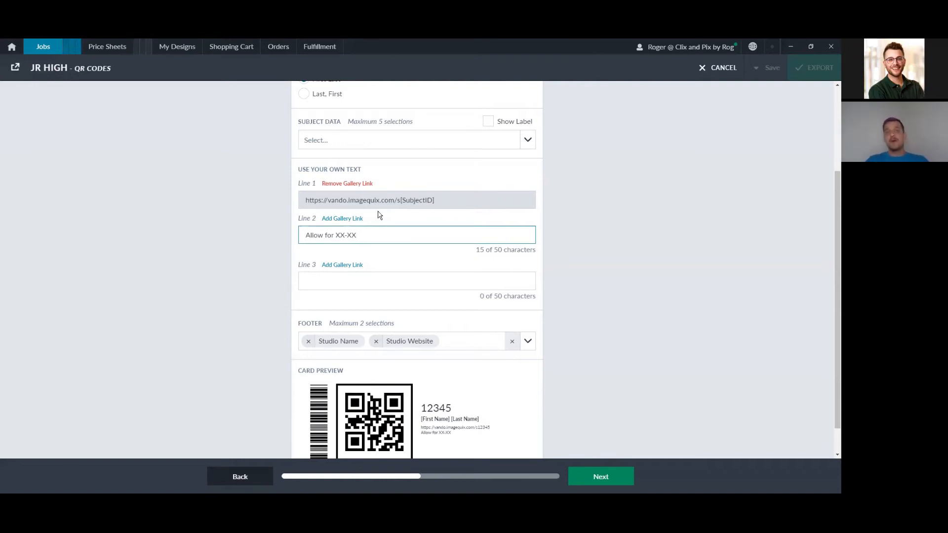
type("for image sot")
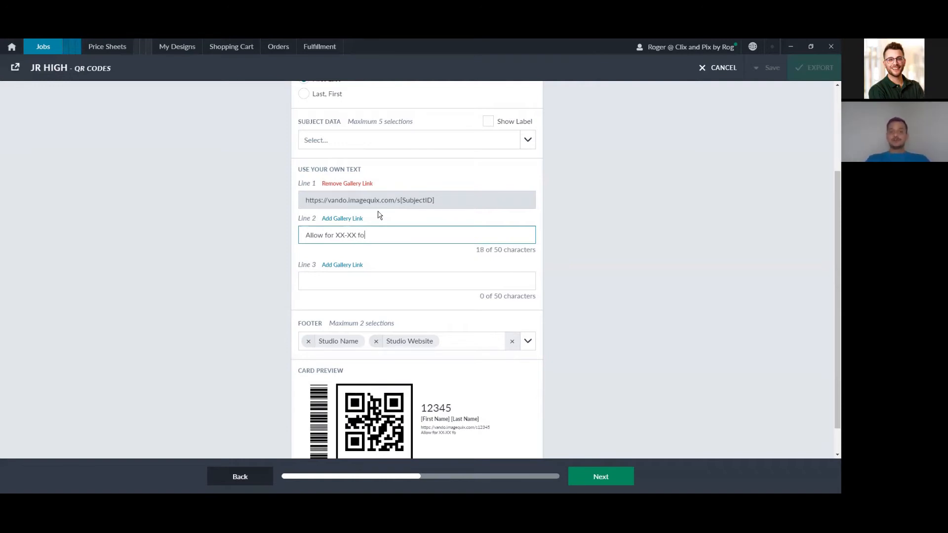
key("BackSpace")
key("BackSpace")
key("BackSpace")
key("BackSpace")
type("s to be online")
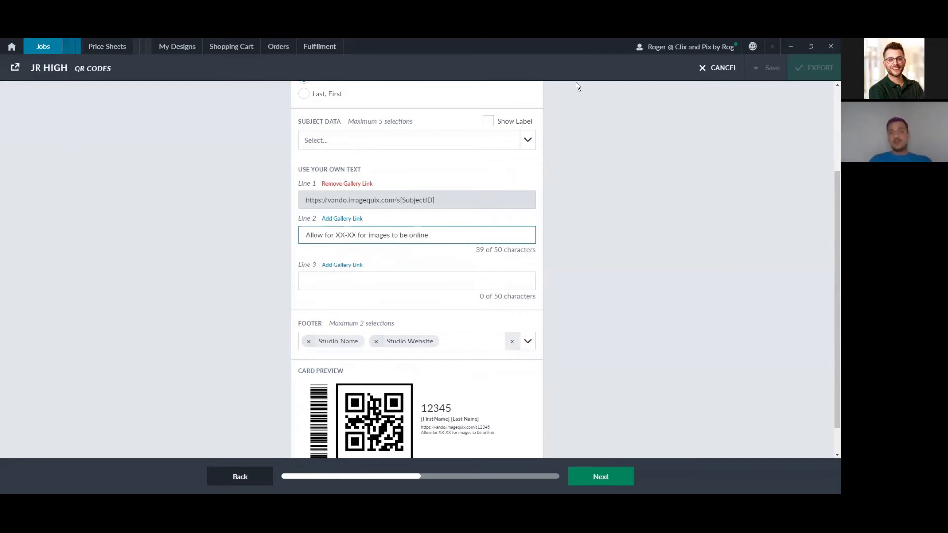
left_click(669, 83)
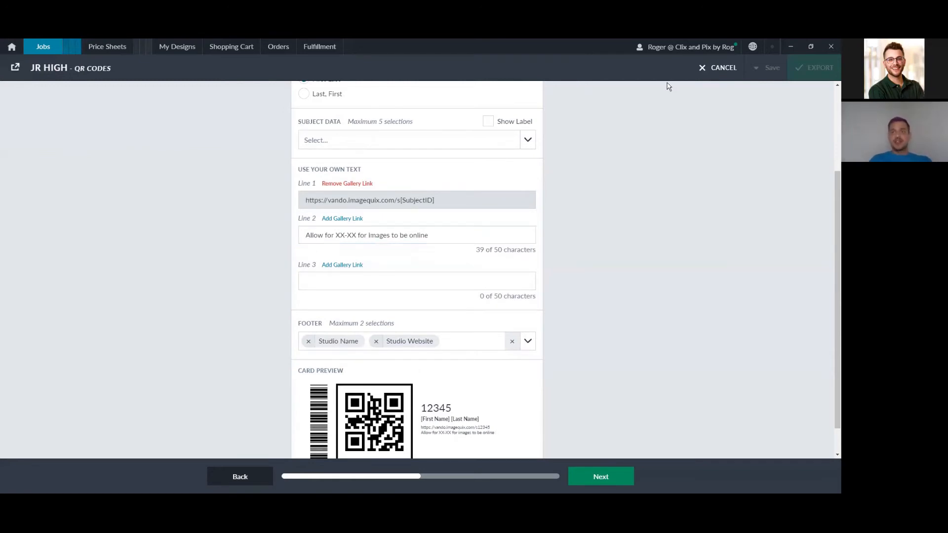
Step: Make the QR code encode the gallery link
mouse_move(501, 221)
left_mouse_down()
mouse_move(536, 256)
mouse_move(548, 221)
left_mouse_up()
mouse_move(456, 186)
left_mouse_down()
mouse_move(438, 184)
mouse_move(388, 208)
mouse_move(446, 190)
mouse_move(443, 182)
left_mouse_up()
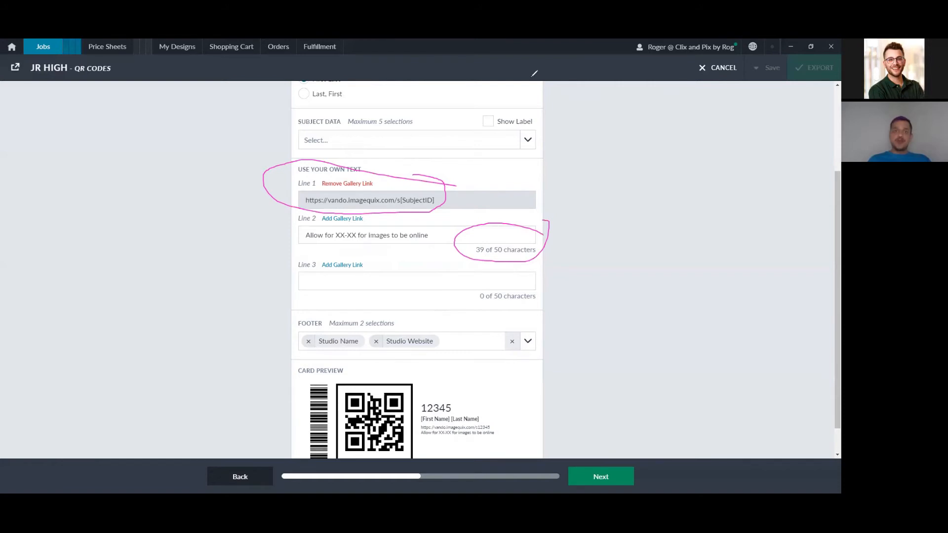
mouse_move(488, 390)
left_mouse_down()
mouse_move(415, 409)
mouse_move(472, 441)
mouse_move(511, 408)
mouse_move(481, 385)
left_mouse_up()
mouse_move(488, 346)
left_mouse_down()
mouse_move(482, 367)
mouse_move(470, 353)
mouse_move(488, 387)
mouse_move(506, 361)
left_mouse_up()
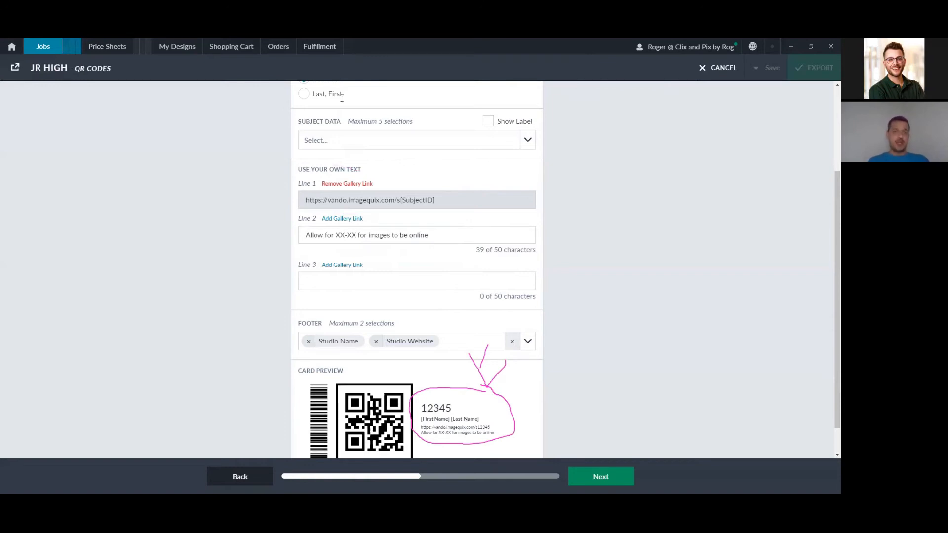
scroll(415, 250, "up", 3)
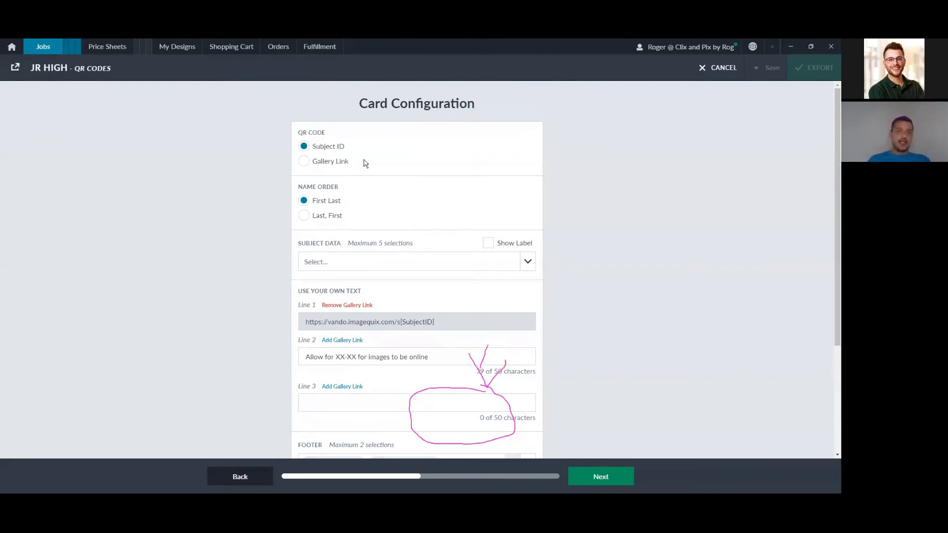
left_click(303, 161)
scroll(383, 249, "down", 3)
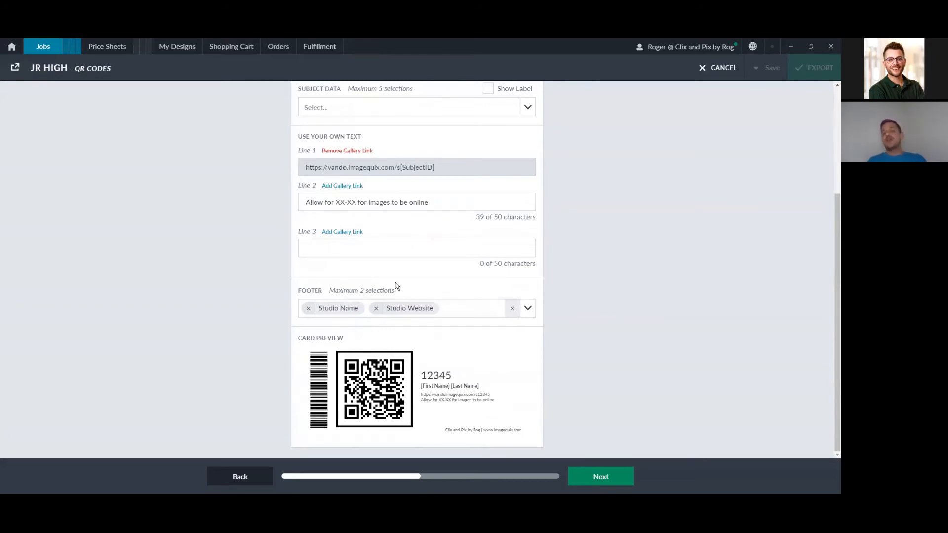
scroll(414, 272, "up", 1)
scroll(414, 277, "up", 2)
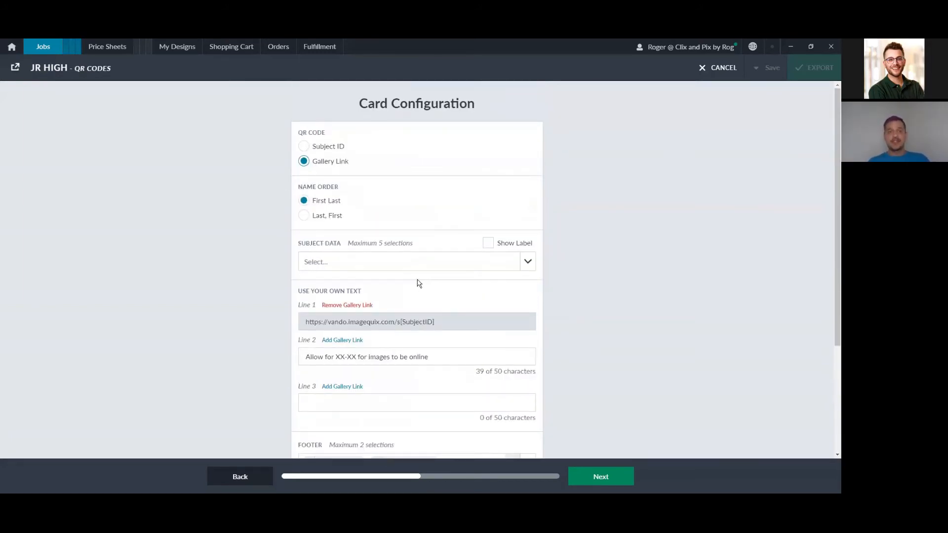
Step: Show subject data labels and add the Job title to the card
left_click(488, 243)
left_click(520, 259)
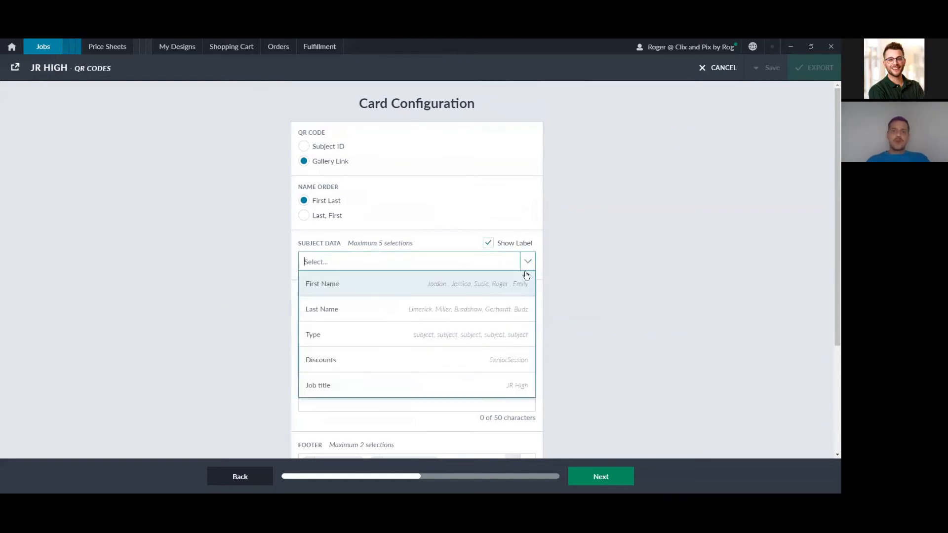
left_click(478, 392)
scroll(591, 314, "down", 3)
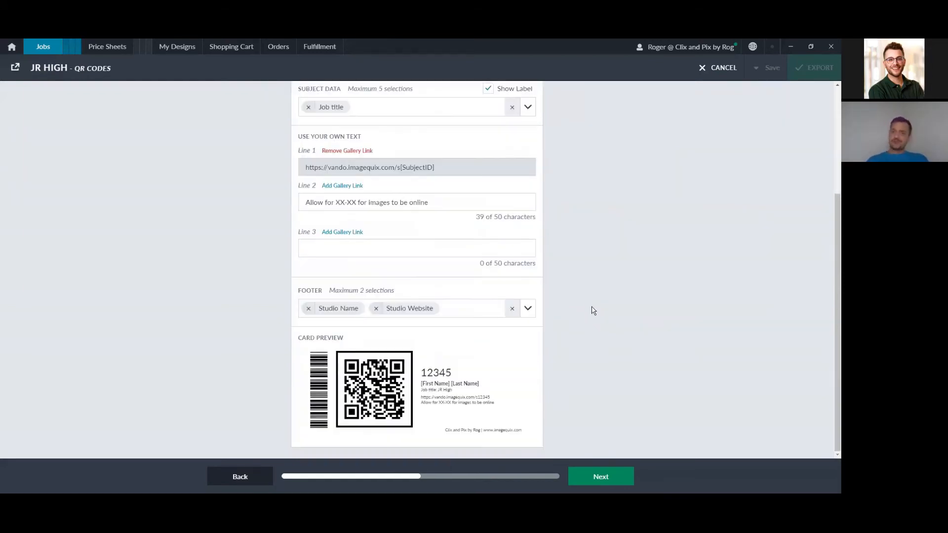
left_click_drag(456, 393, 421, 390)
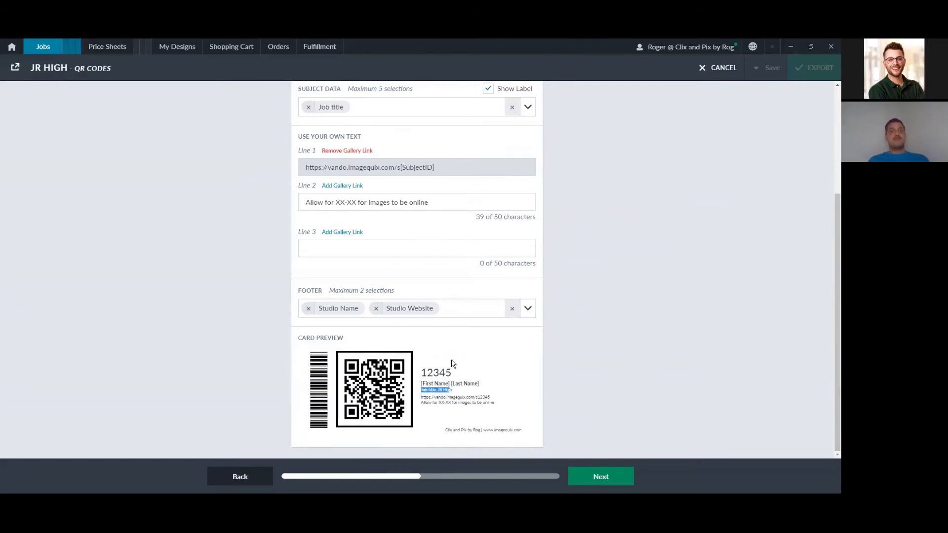
Step: Reset the footer to Studio Name and Studio Website and continue to export destination
left_click(512, 309)
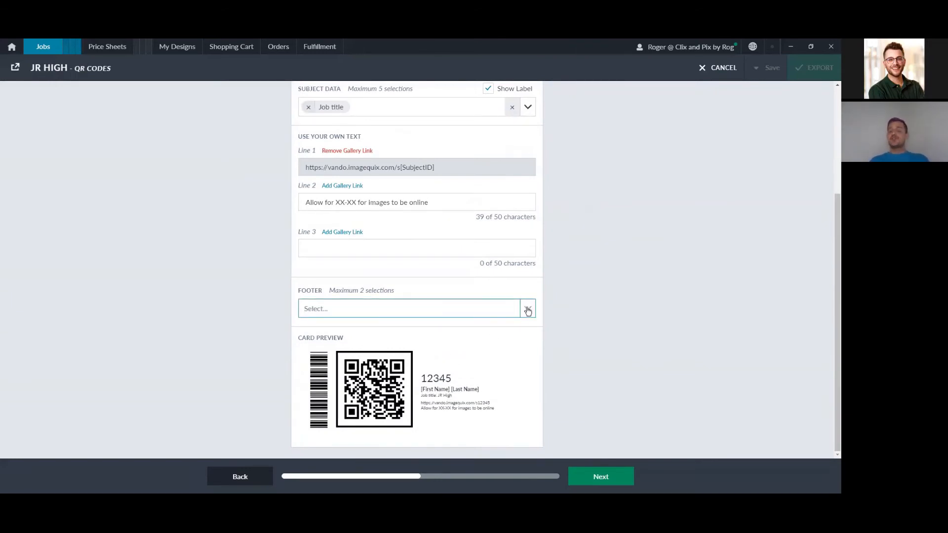
left_click(527, 310)
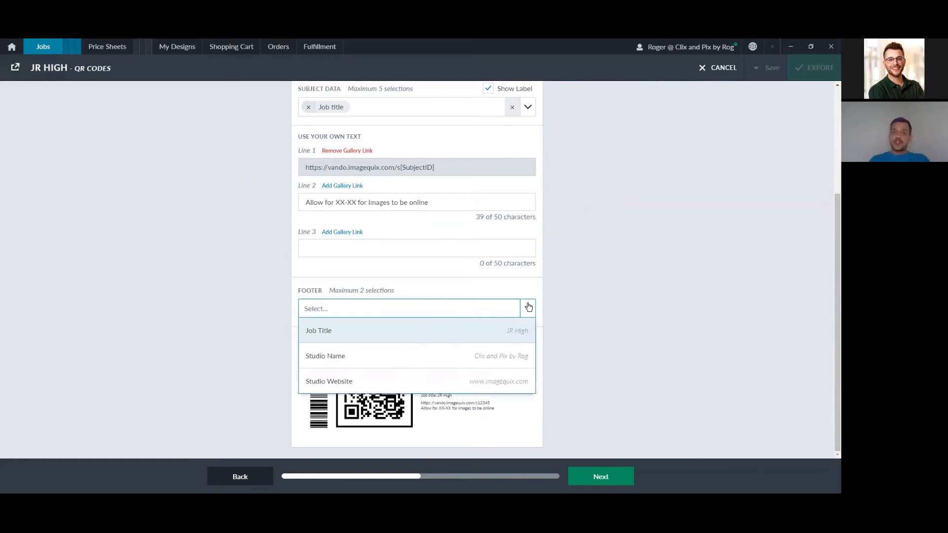
left_click(520, 353)
left_click(526, 315)
left_click(520, 359)
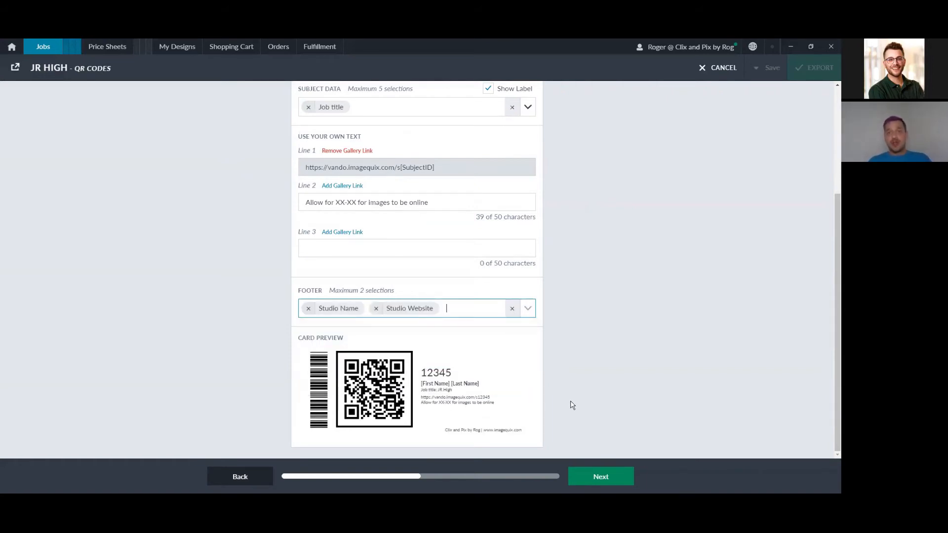
left_click(592, 481)
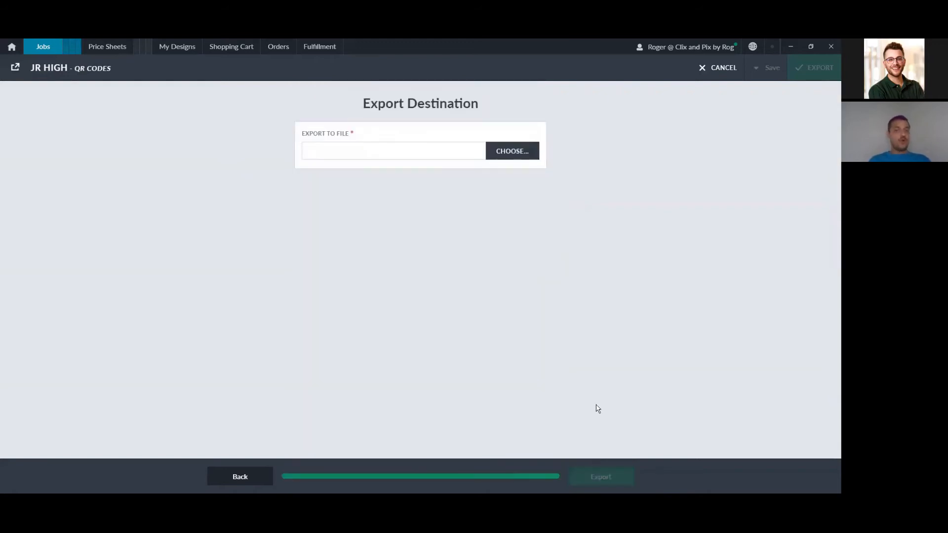
left_click(513, 157)
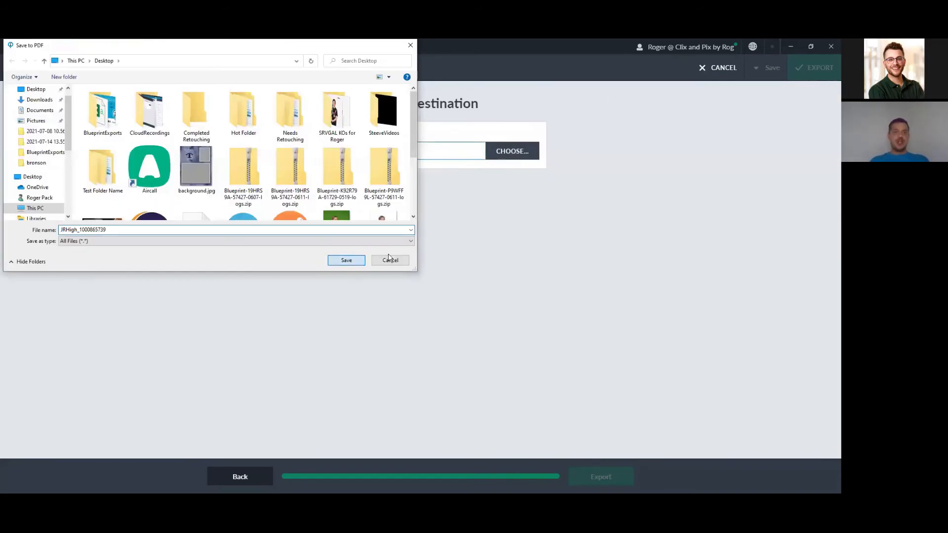
key("Return")
left_click(615, 484)
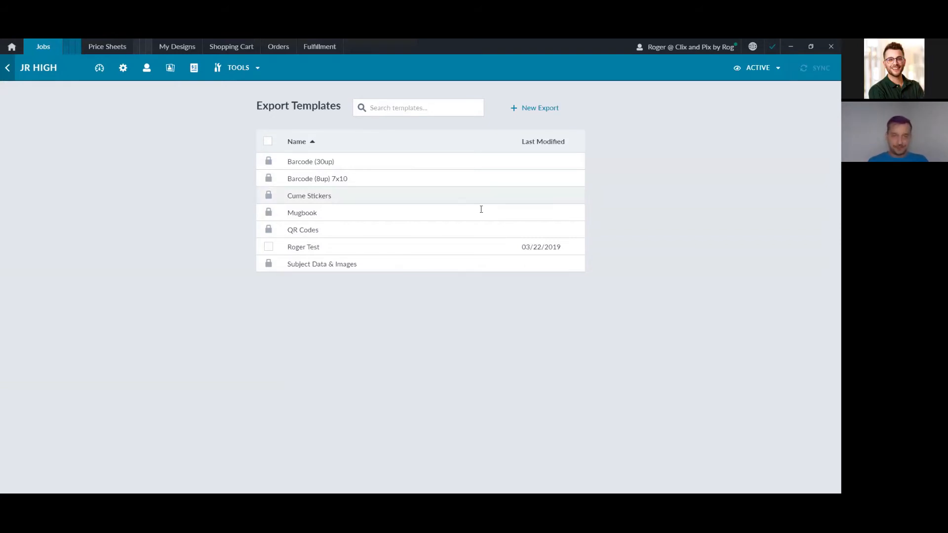
Step: Open Smart Tag for the JR High job and display its settings
left_click(255, 71)
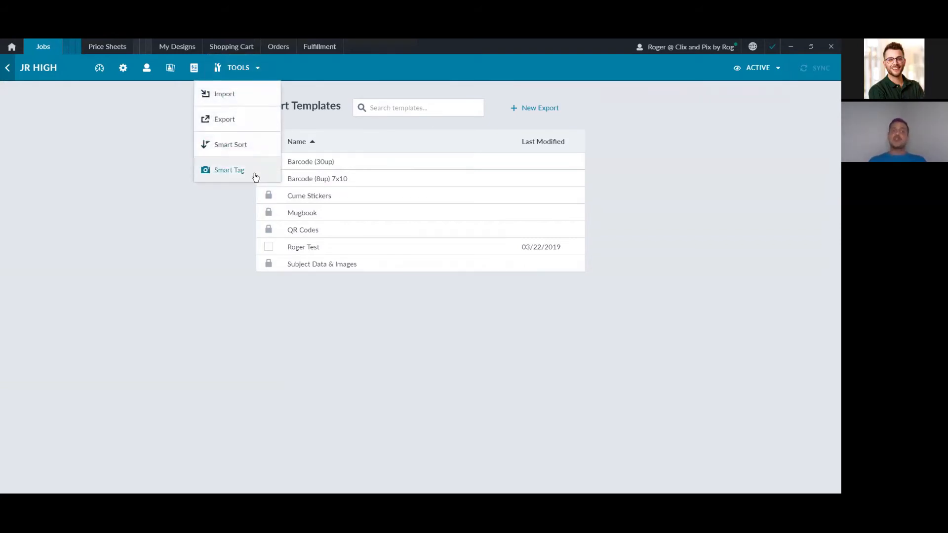
left_click(256, 173)
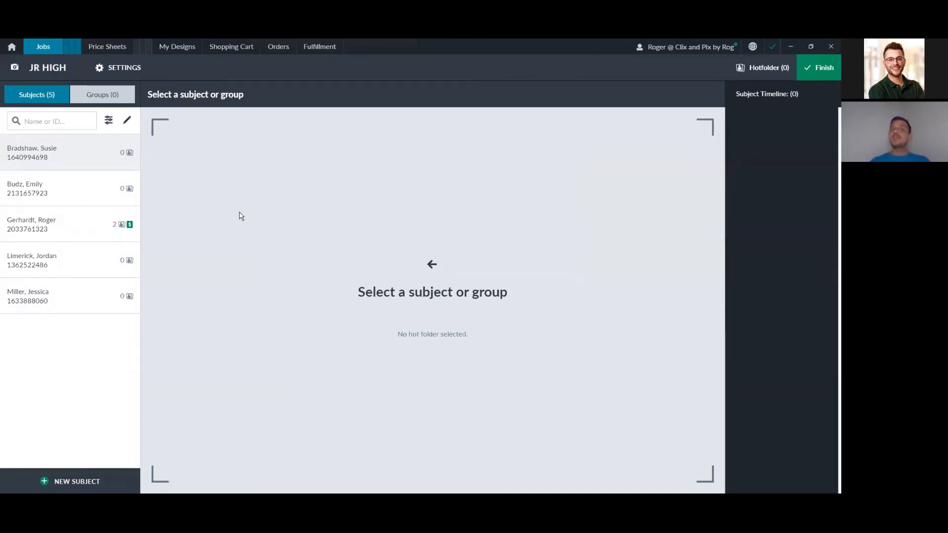
left_click(136, 69)
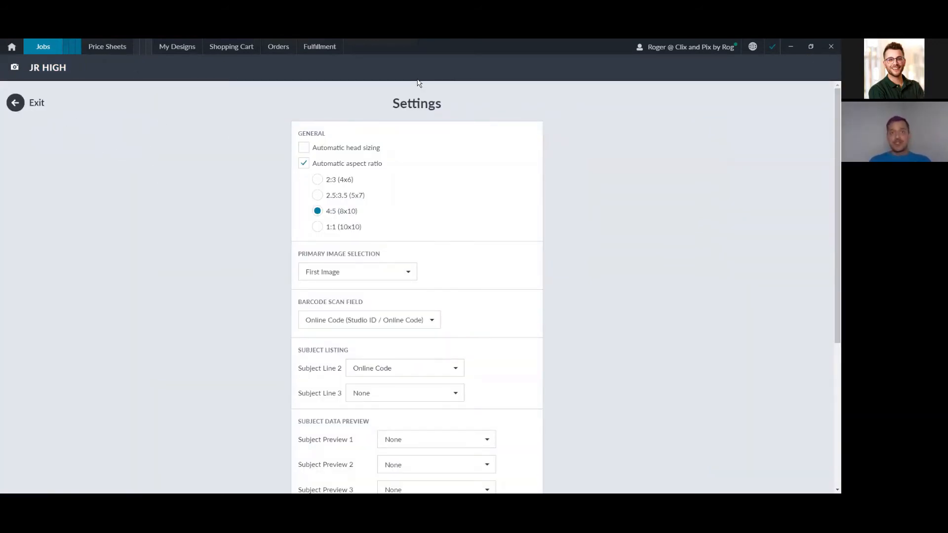
Step: Uncheck Automatic aspect ratio under General in the JR High Smart Tag settings
mouse_move(389, 130)
left_mouse_down()
mouse_move(285, 265)
mouse_move(435, 271)
mouse_move(487, 178)
mouse_move(402, 134)
mouse_move(359, 130)
left_mouse_up()
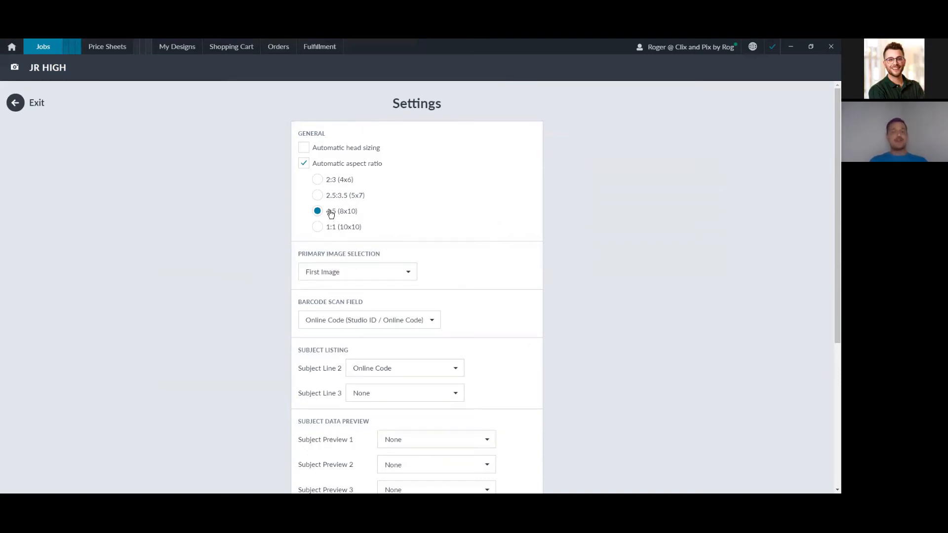
left_click(304, 165)
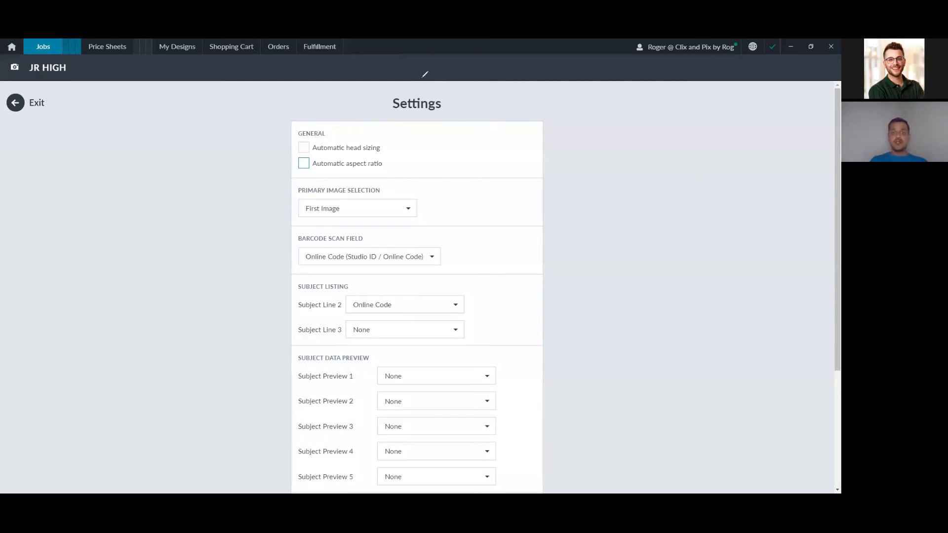
mouse_move(443, 233)
left_mouse_down()
mouse_move(290, 229)
mouse_move(306, 271)
mouse_move(425, 277)
mouse_move(468, 241)
mouse_move(448, 228)
mouse_move(499, 224)
left_mouse_up()
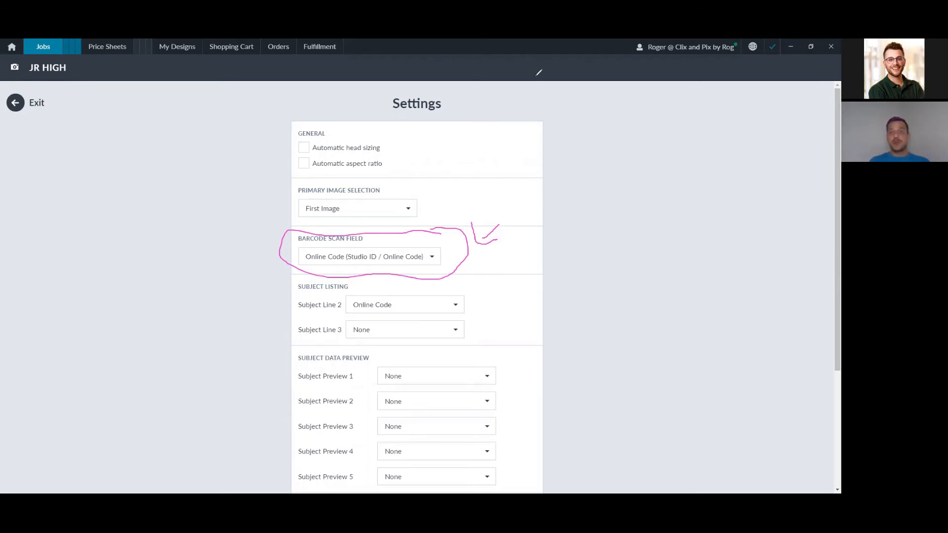
mouse_move(510, 350)
left_mouse_down()
mouse_move(329, 338)
mouse_move(265, 461)
mouse_move(459, 486)
mouse_move(520, 353)
mouse_move(513, 350)
left_mouse_up()
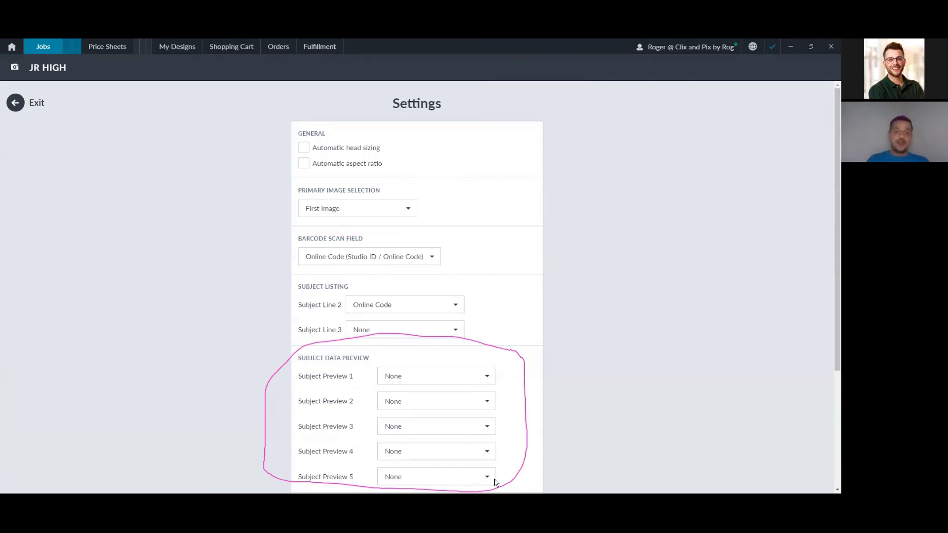
Step: Set Preview 1–4 to First Name, Last Name, Grade and Email(s), leaving Preview 5 as None
left_click(476, 377)
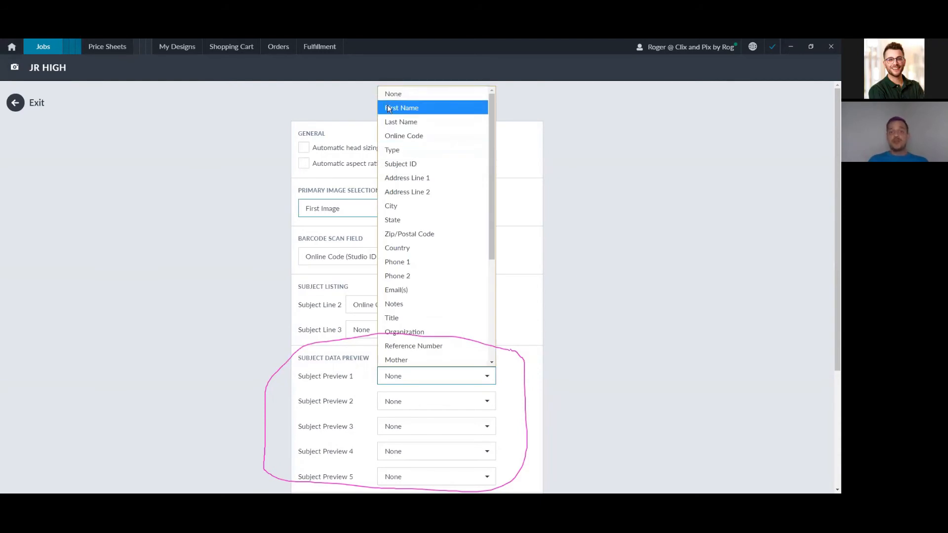
left_click(387, 105)
left_click(407, 147)
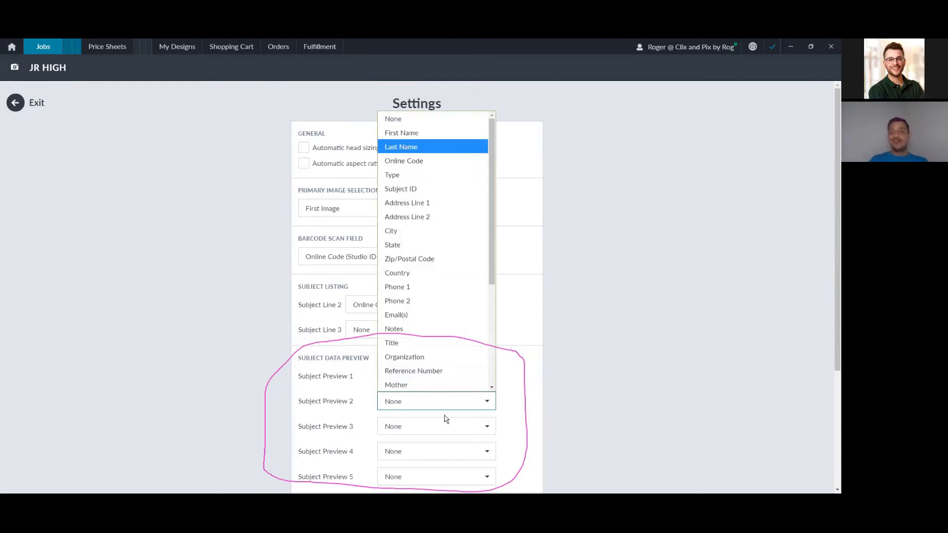
left_click(449, 425)
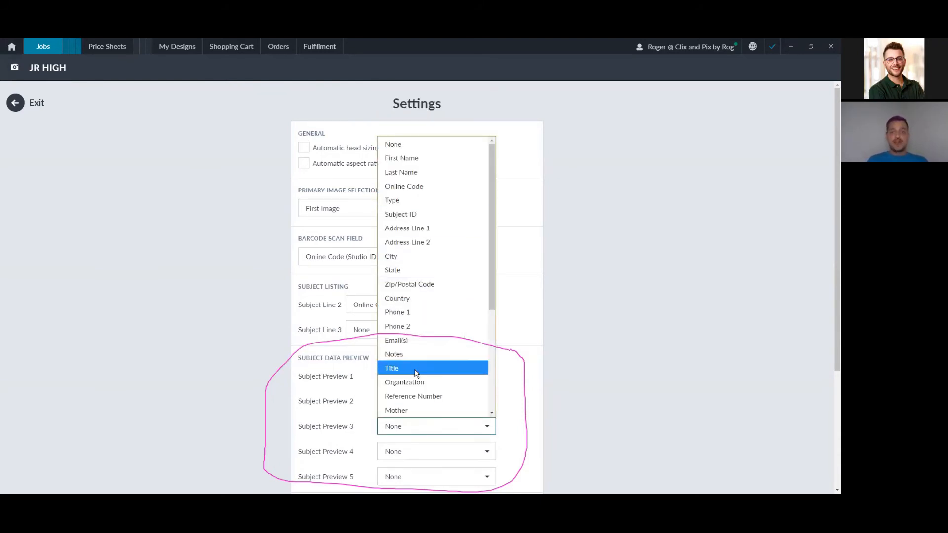
scroll(420, 356, "down", 3)
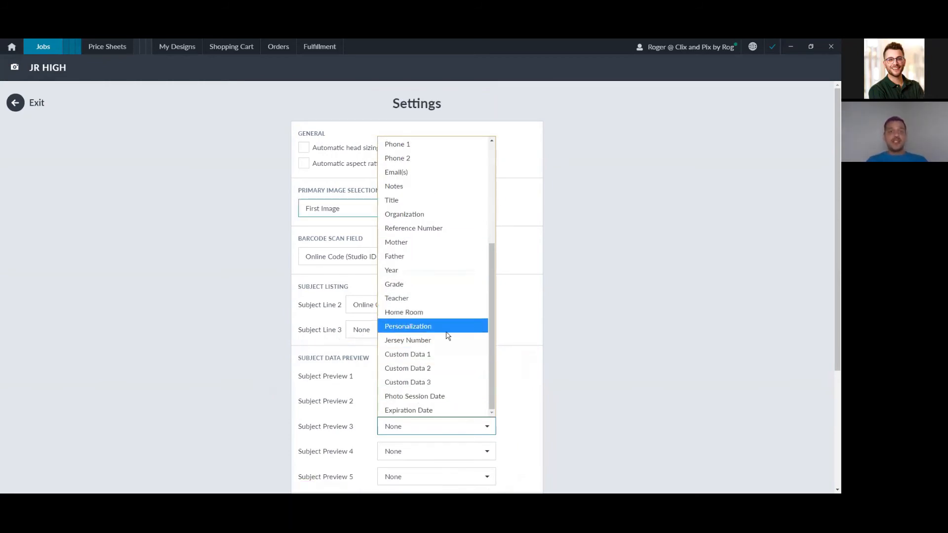
left_click(448, 451)
left_click(449, 451)
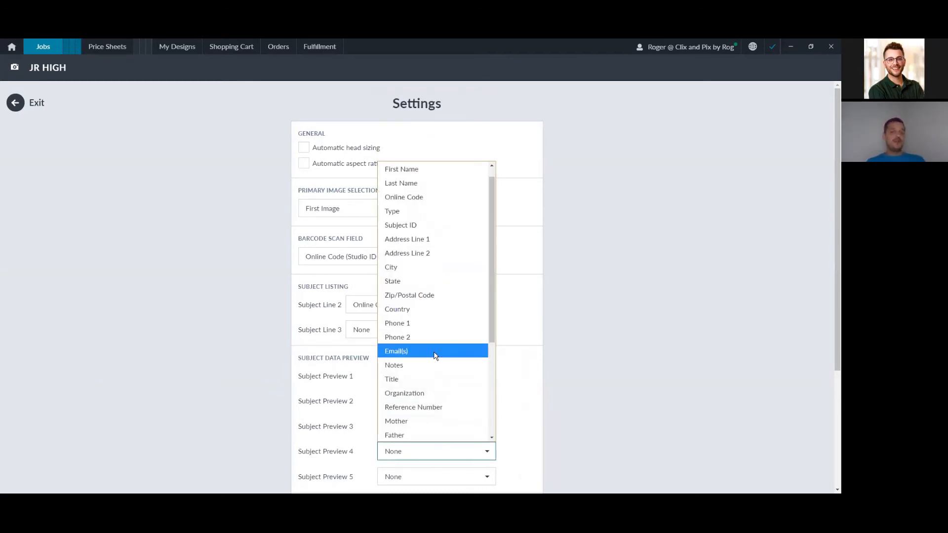
left_click(435, 351)
scroll(529, 239, "down", 4)
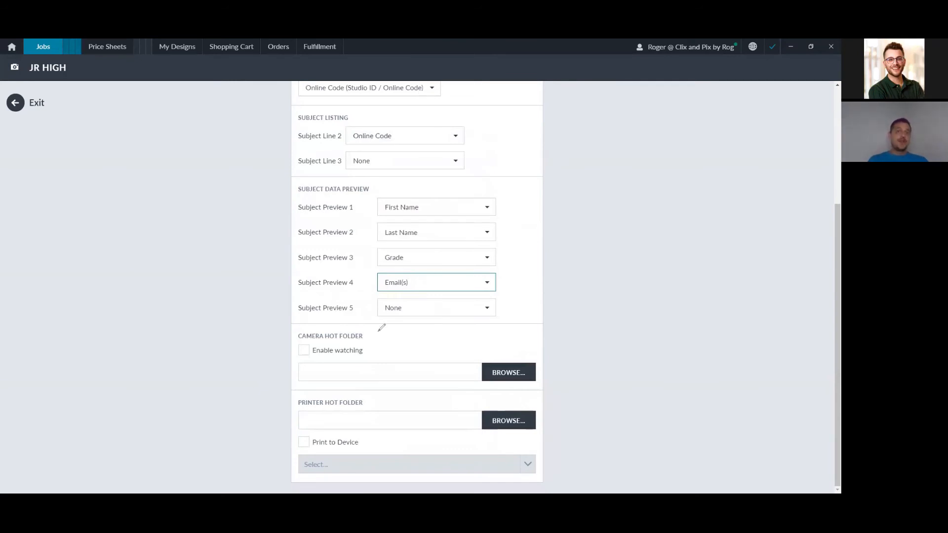
mouse_move(383, 335)
left_mouse_down()
mouse_move(294, 366)
mouse_move(360, 390)
mouse_move(569, 384)
mouse_move(533, 310)
mouse_move(363, 326)
left_mouse_up()
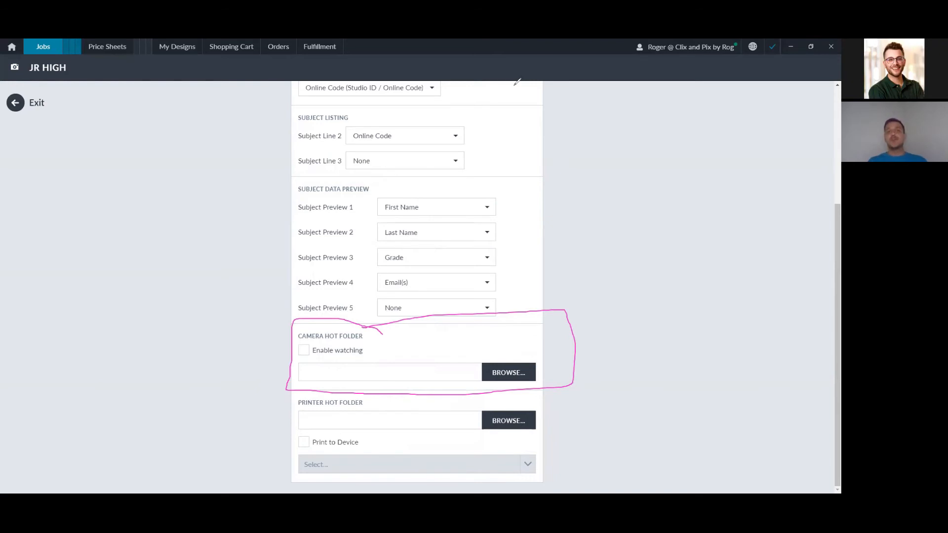
Step: Enable Camera Hot Folder watching on the Desktop folder and exit back to the subject list
left_click(330, 60)
left_click(304, 350)
left_click(526, 379)
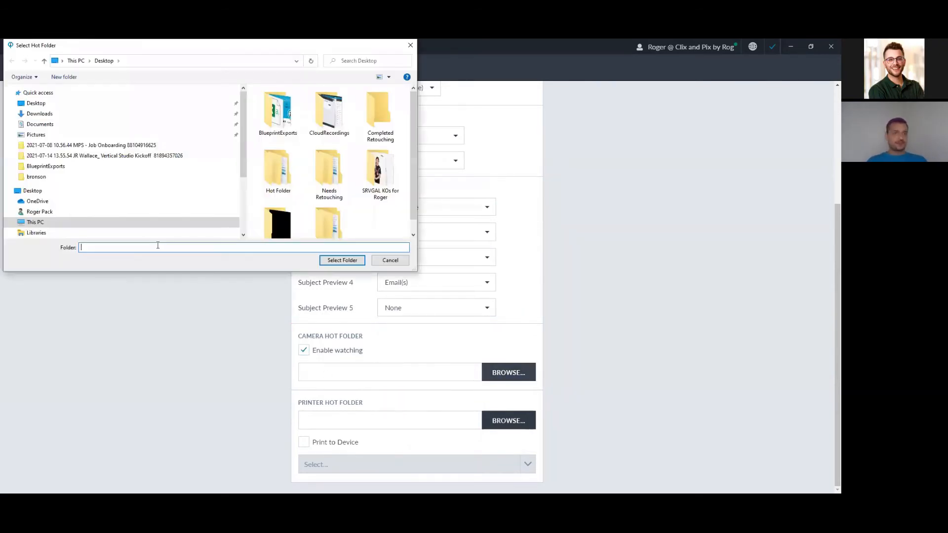
key("Return")
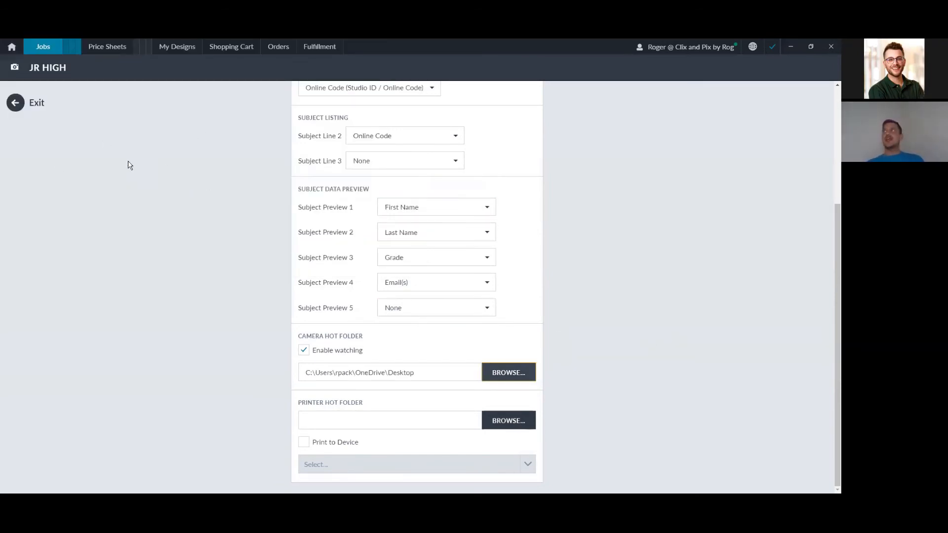
left_click(17, 104)
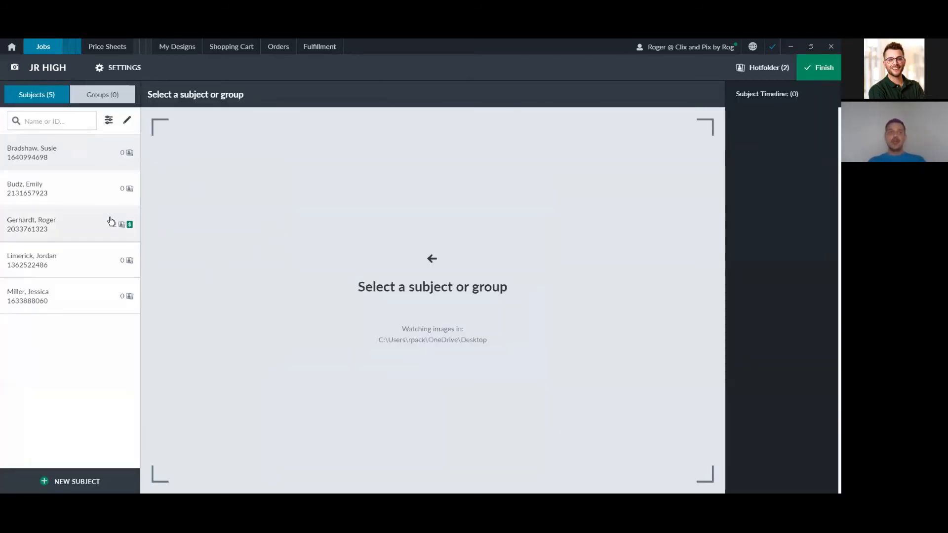
Step: For the first subject, enter Grade 9th and the subject's e-mail address, then click Finish
left_click(74, 156)
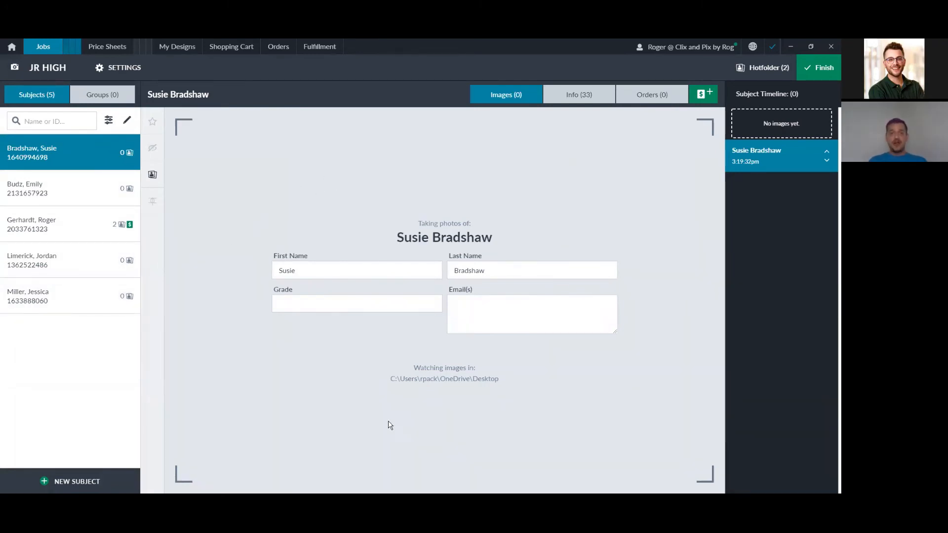
left_click(348, 302)
type("9")
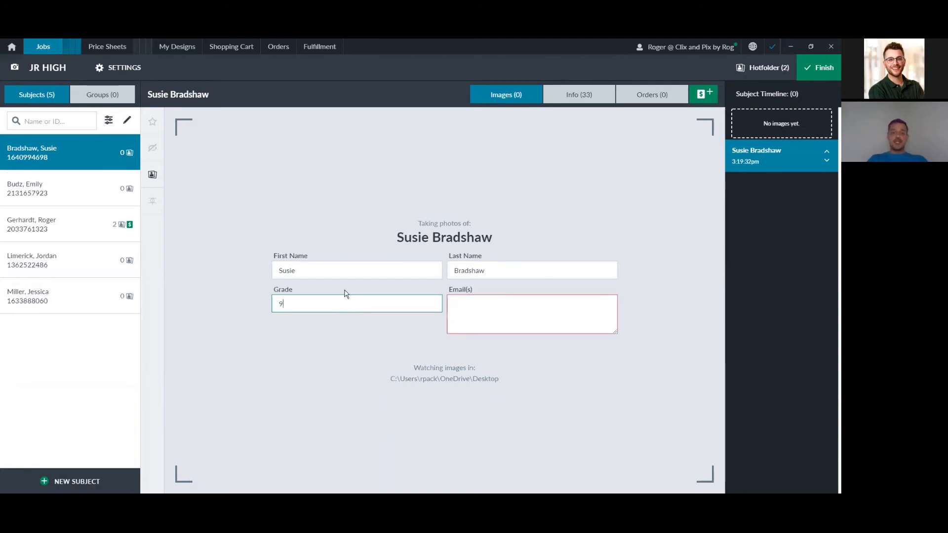
type("th")
key("Tab")
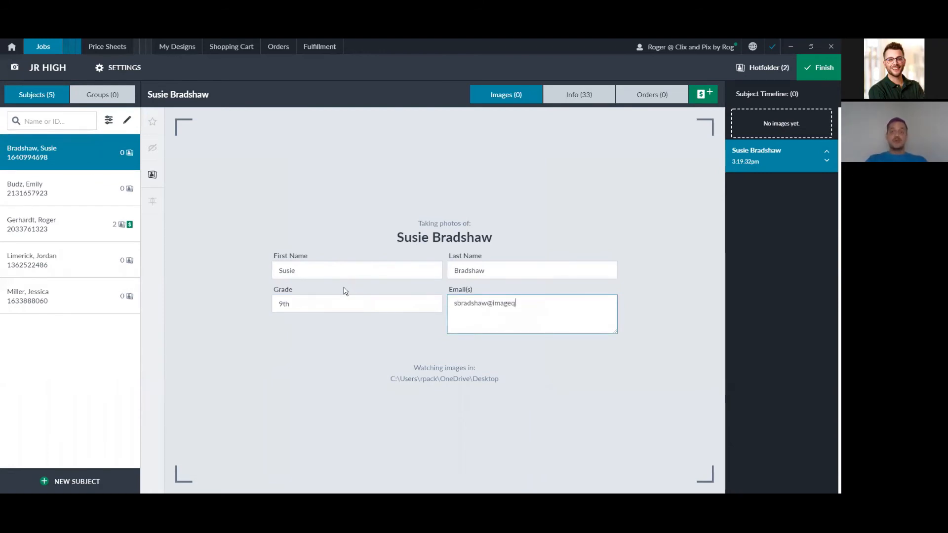
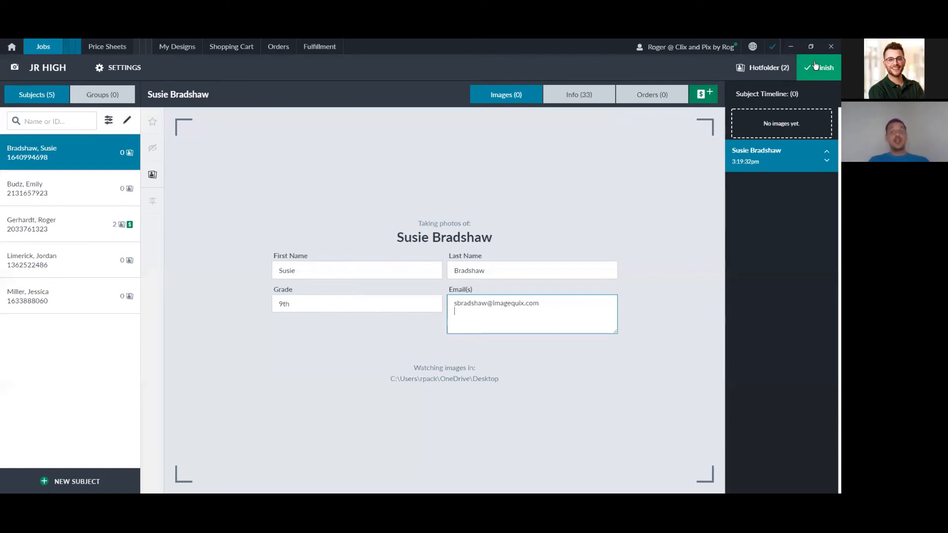
left_click(816, 66)
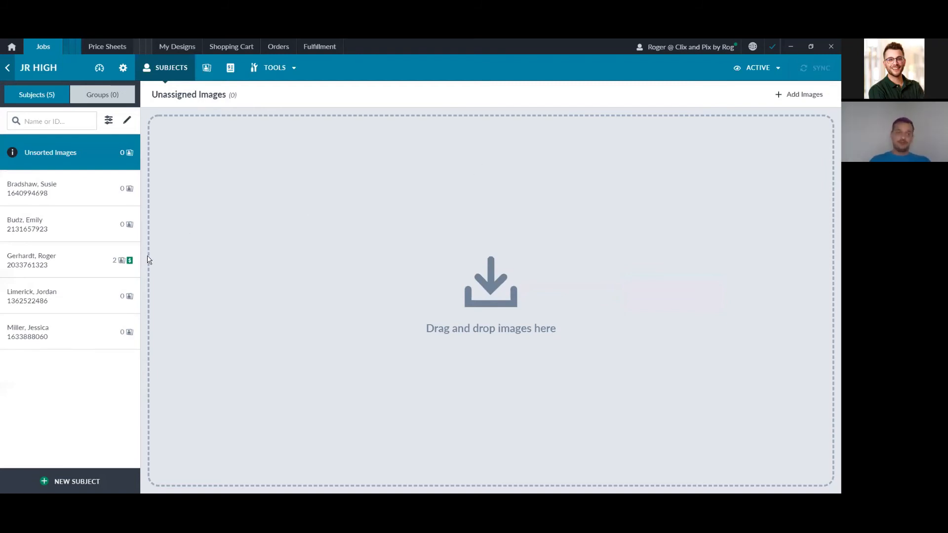
Step: Open the subject row showing 2 images and an order icon
left_click(93, 265)
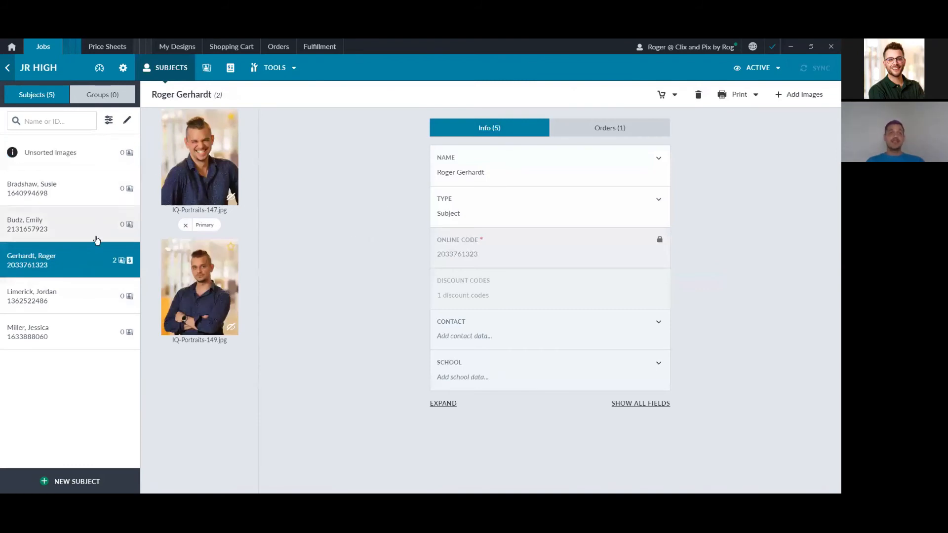
left_click(594, 130)
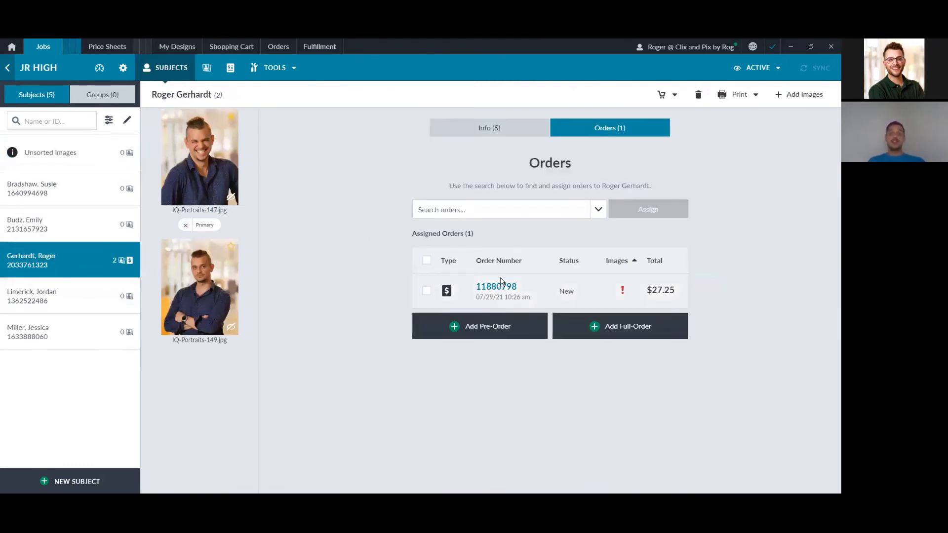
left_click(502, 285)
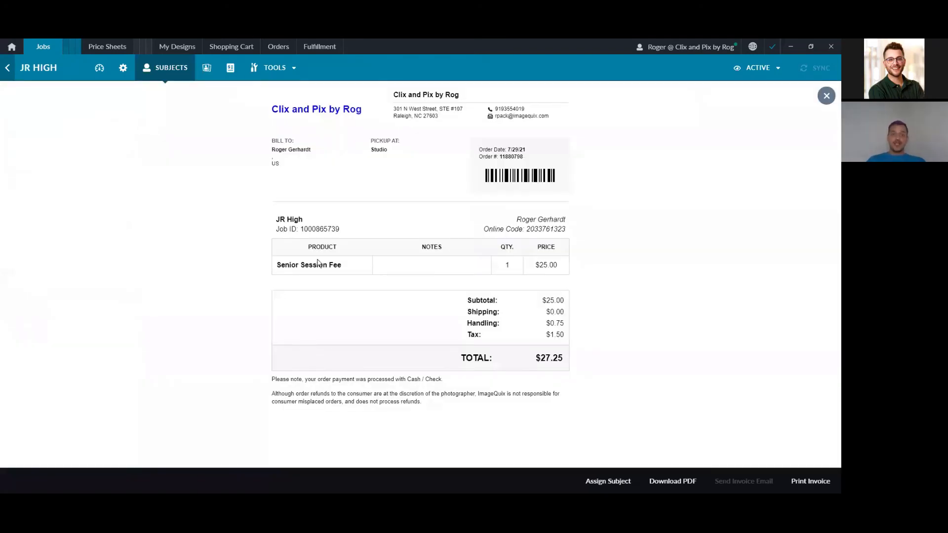
left_click_drag(278, 267, 436, 267)
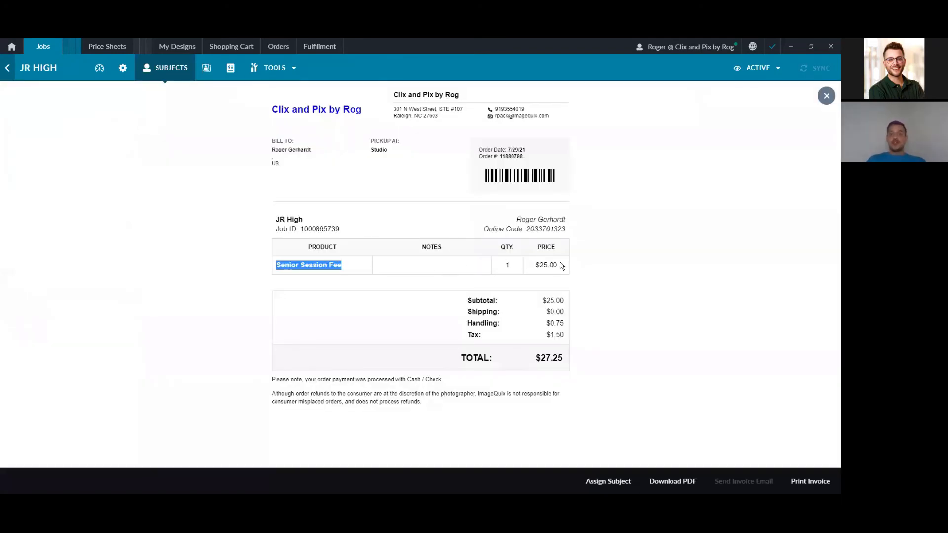
left_click_drag(559, 265, 535, 265)
left_click_drag(567, 219, 516, 219)
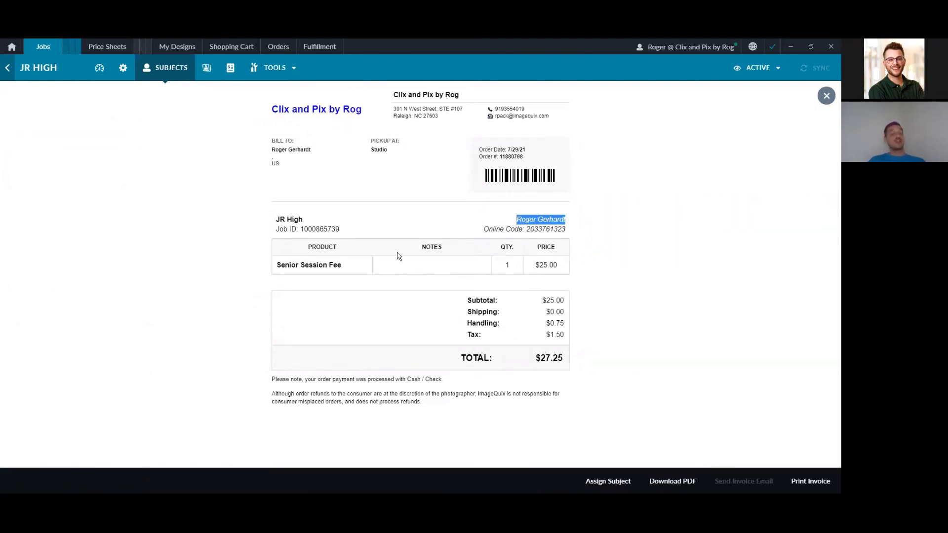
left_click_drag(341, 229, 276, 219)
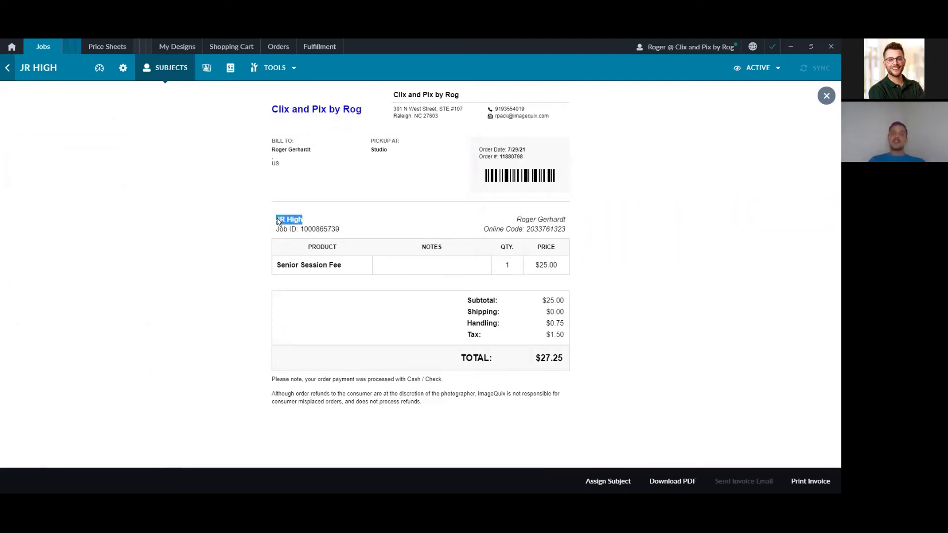
left_click(827, 96)
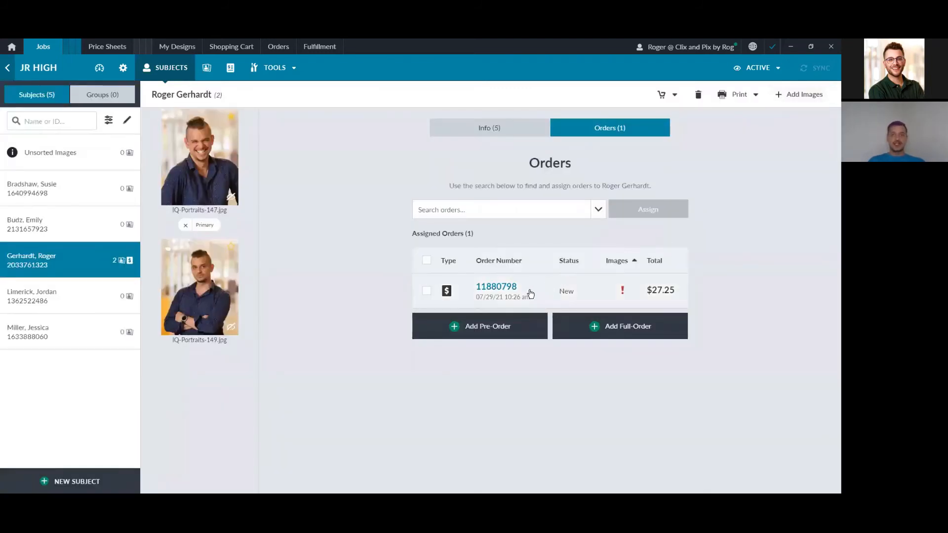
left_click(504, 132)
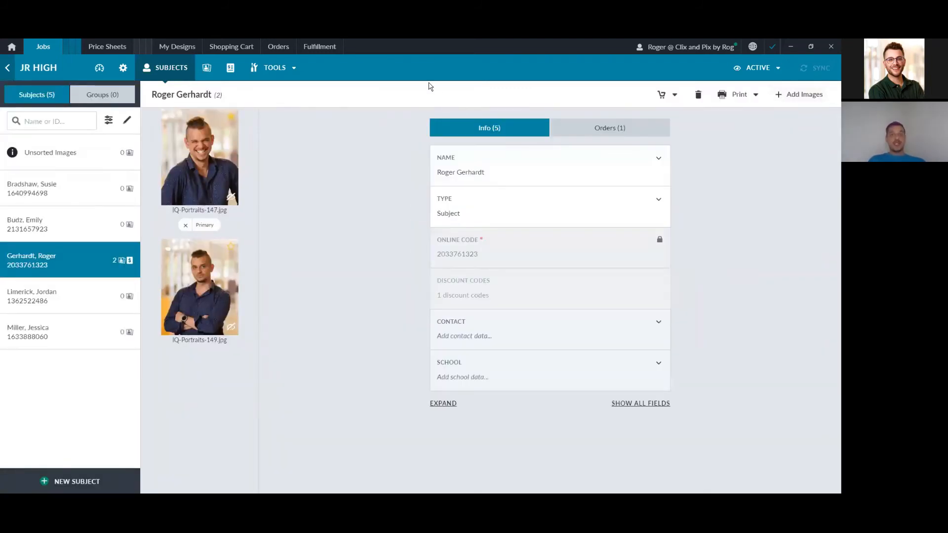
mouse_move(503, 277)
left_mouse_down()
mouse_move(421, 282)
mouse_move(460, 308)
mouse_move(502, 292)
mouse_move(502, 273)
left_mouse_up()
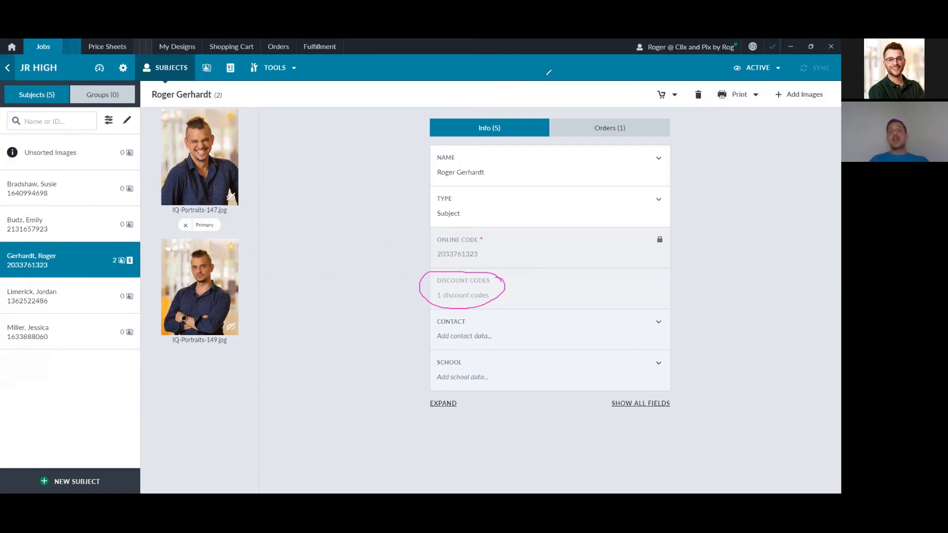
left_click(408, 90)
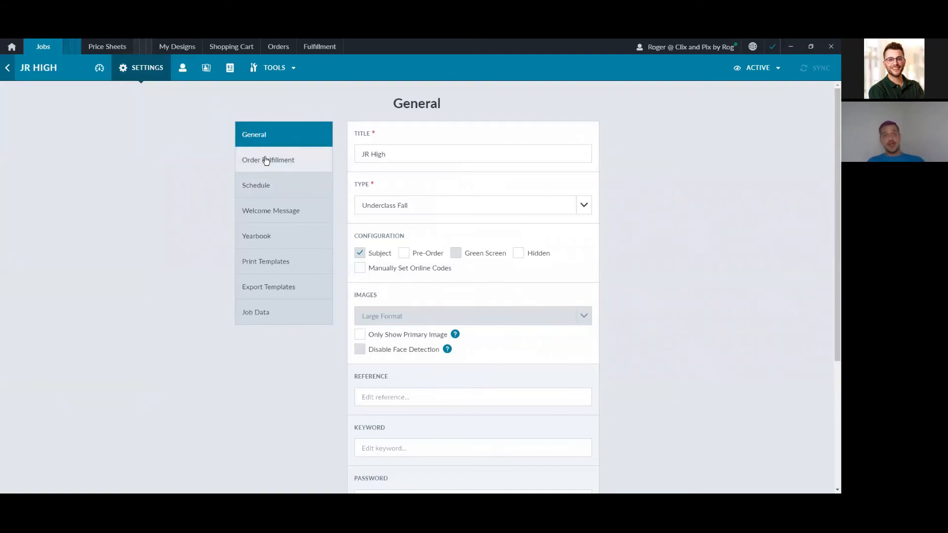
Step: Check Hold order fulfillment until manual release, keeping Bulk process order fulfillment checked
left_click(267, 160)
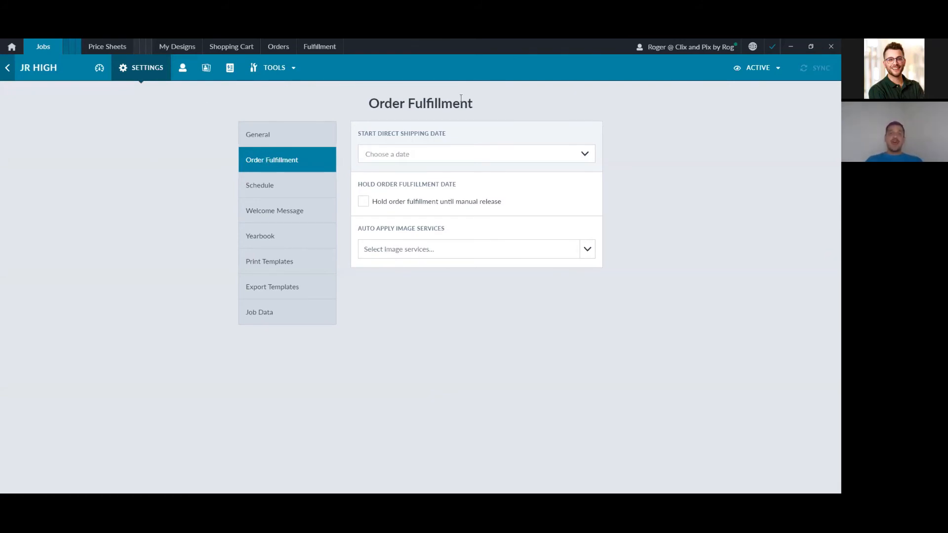
left_click(452, 202)
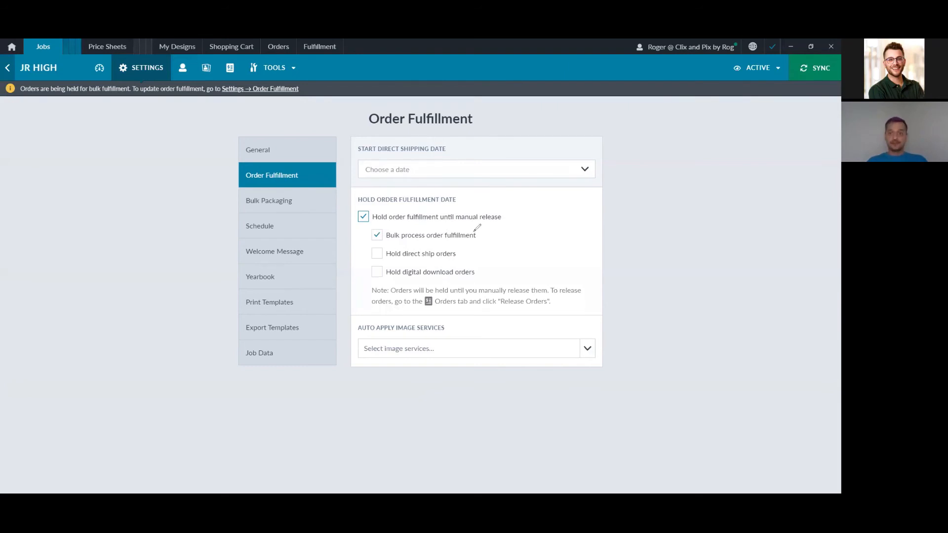
left_click_drag(477, 228, 484, 210)
mouse_move(385, 223)
left_mouse_down()
mouse_move(367, 233)
mouse_move(388, 228)
left_mouse_up()
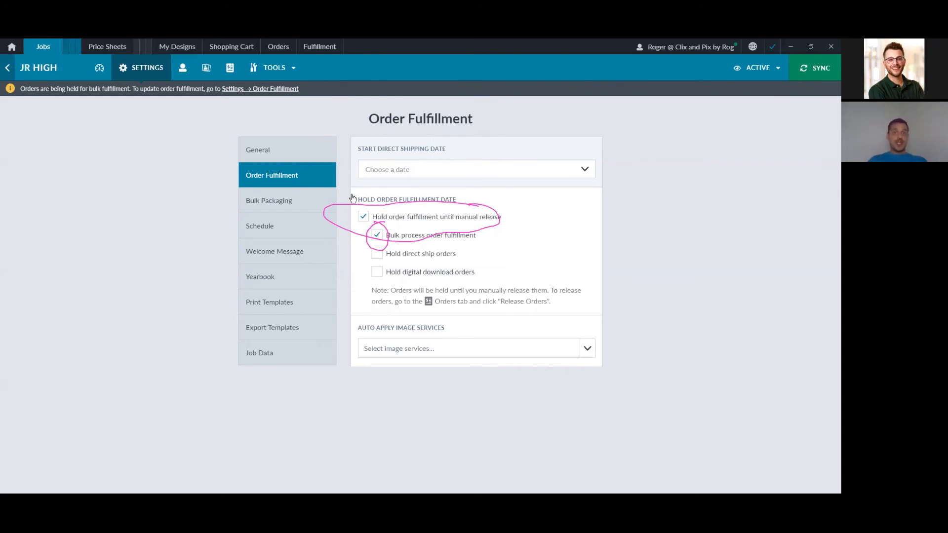
left_click(364, 217)
left_click(363, 202)
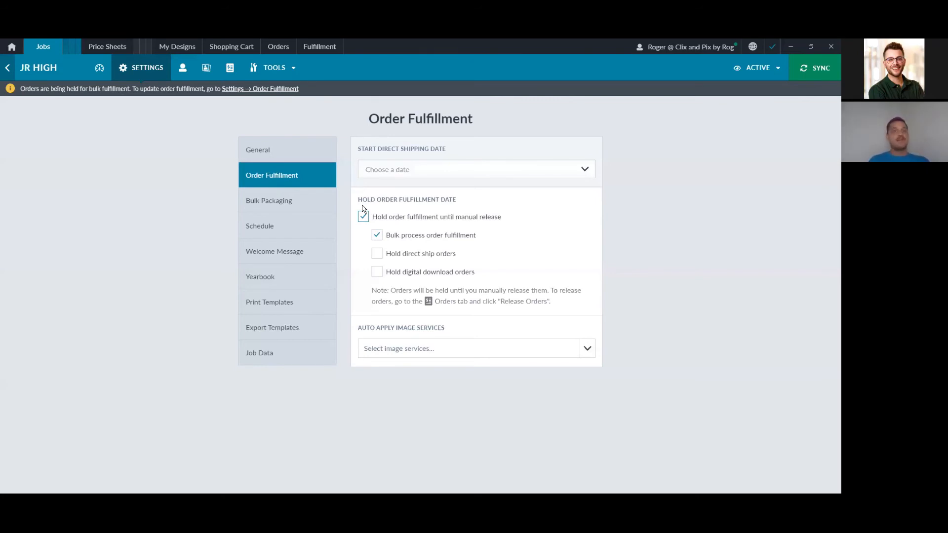
left_click(505, 169)
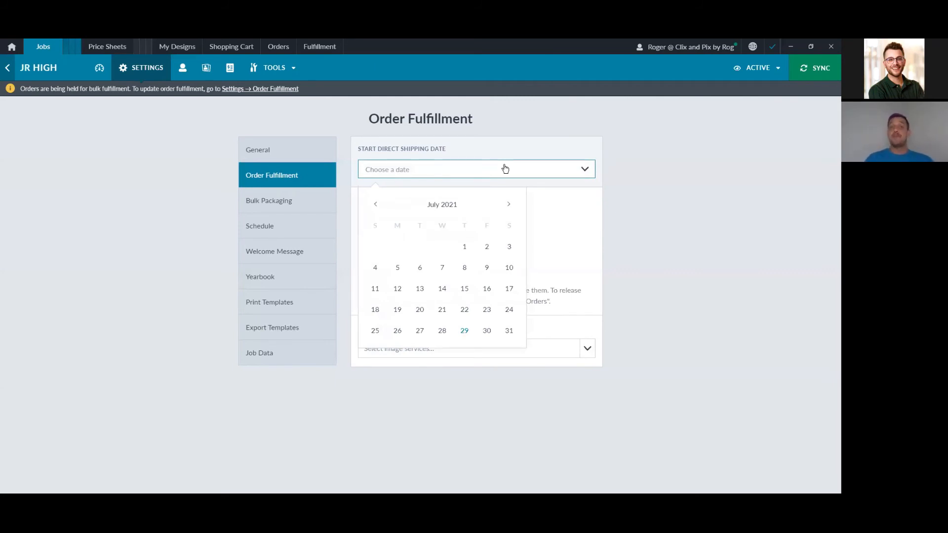
left_click(509, 205)
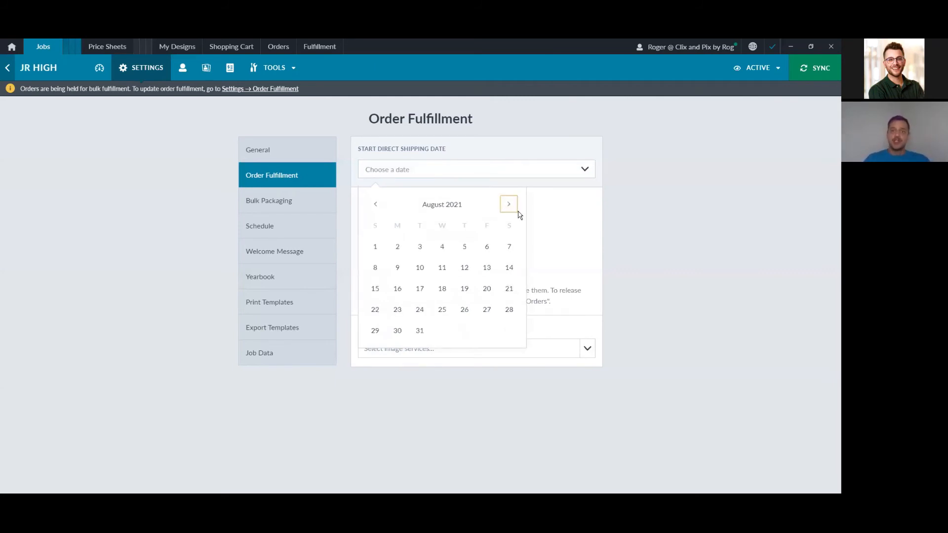
left_click(466, 268)
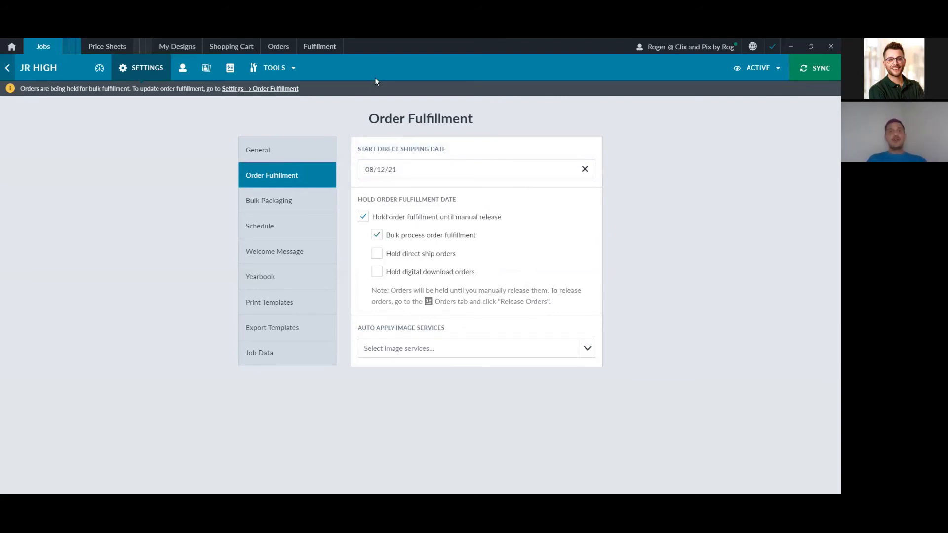
mouse_move(453, 250)
left_mouse_down()
mouse_move(411, 239)
mouse_move(360, 247)
mouse_move(422, 264)
mouse_move(451, 249)
left_mouse_up()
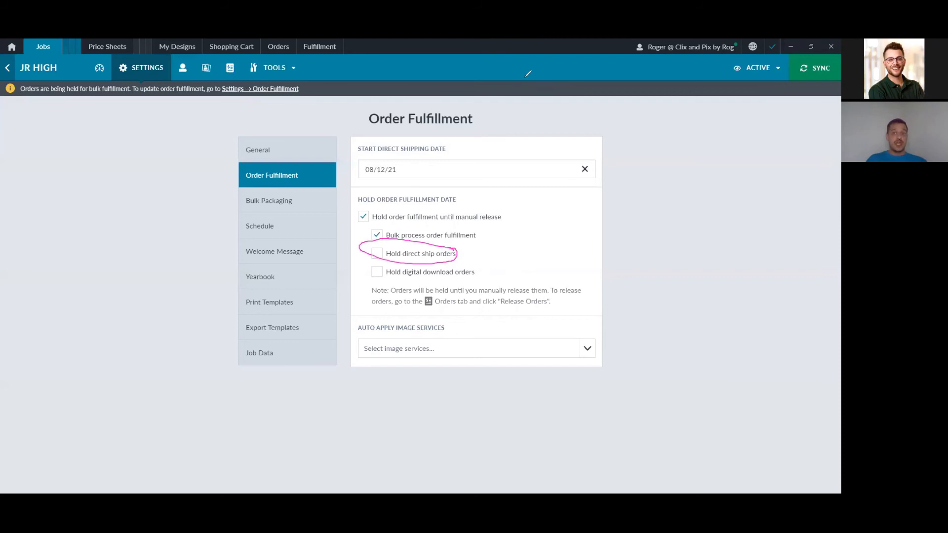
mouse_move(352, 267)
left_mouse_down()
mouse_move(466, 288)
mouse_move(503, 276)
left_mouse_up()
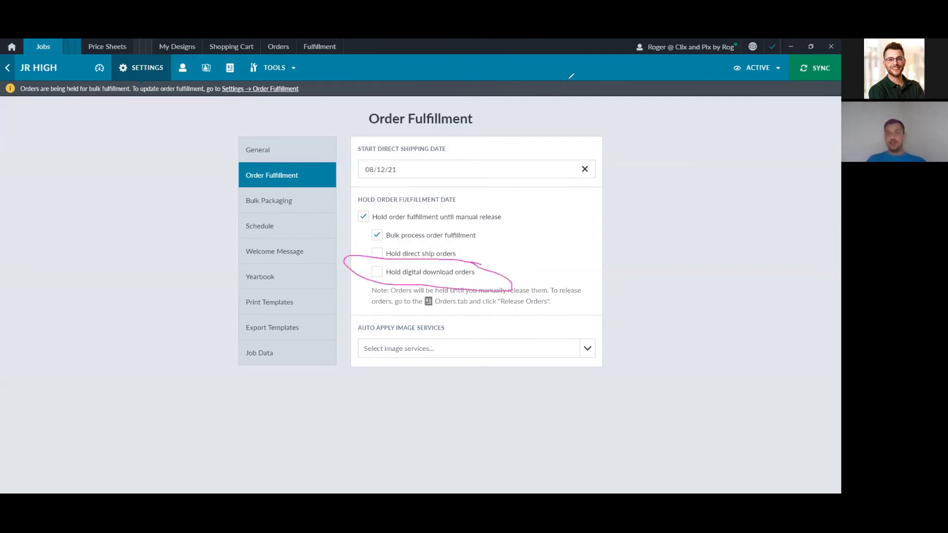
mouse_move(386, 221)
left_mouse_down()
mouse_move(363, 288)
mouse_move(391, 288)
mouse_move(385, 221)
left_mouse_up()
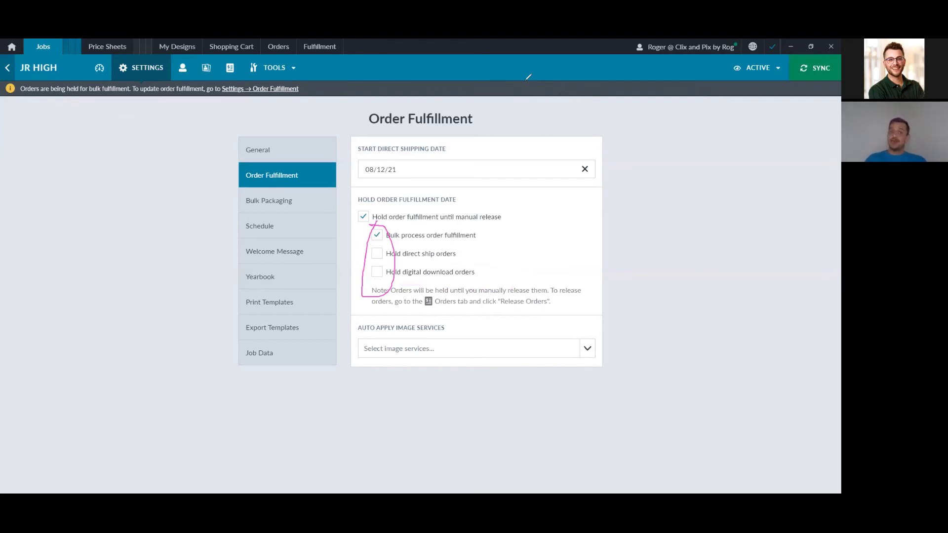
mouse_move(422, 310)
left_mouse_down()
mouse_move(345, 323)
mouse_move(613, 388)
mouse_move(434, 303)
mouse_move(424, 308)
left_mouse_up()
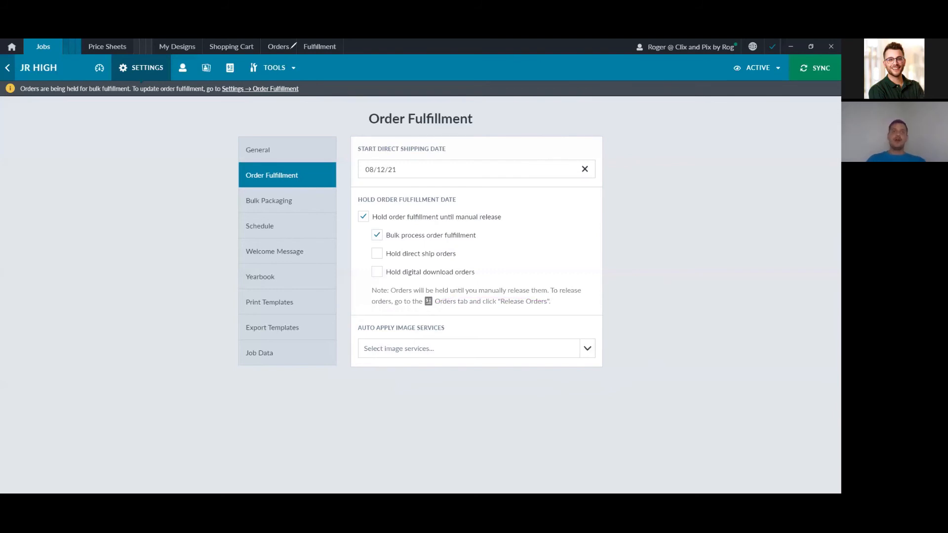
Step: Bring up the School cart template's Shipping & Handling settings
left_click(251, 47)
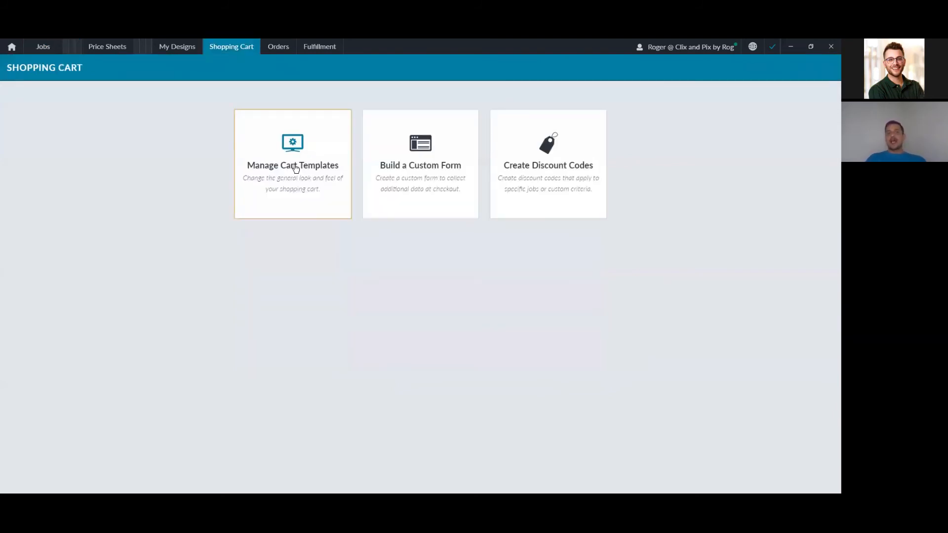
left_click(296, 168)
left_click(127, 142)
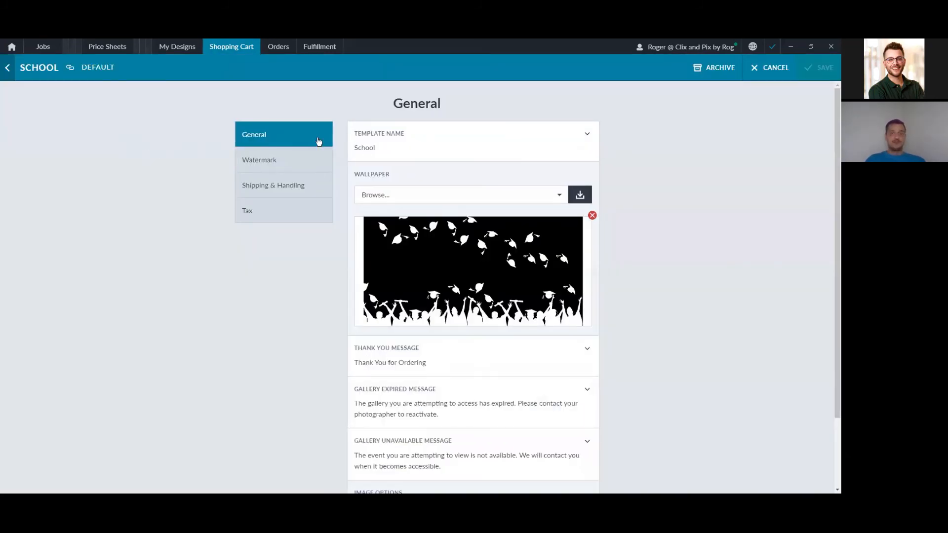
left_click(298, 186)
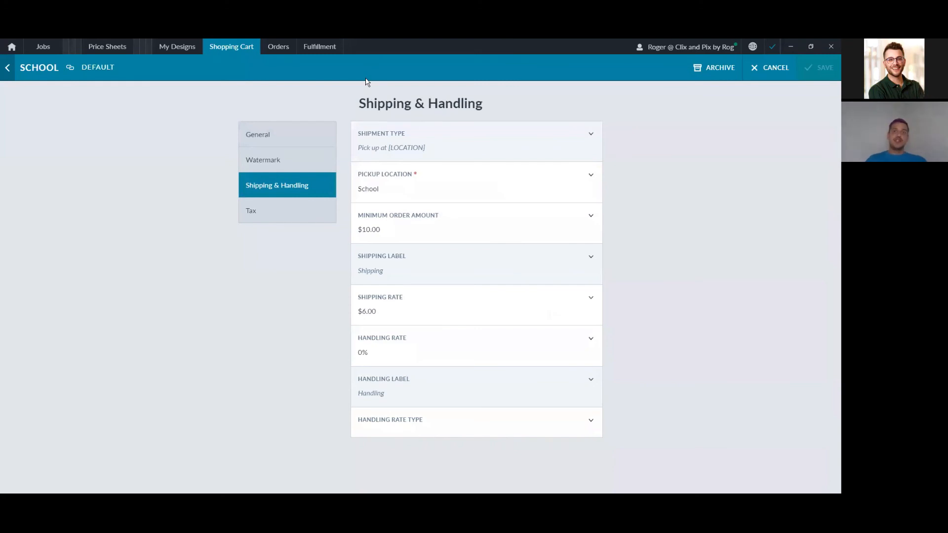
mouse_move(406, 123)
left_mouse_down()
mouse_move(432, 148)
mouse_move(395, 124)
left_mouse_up()
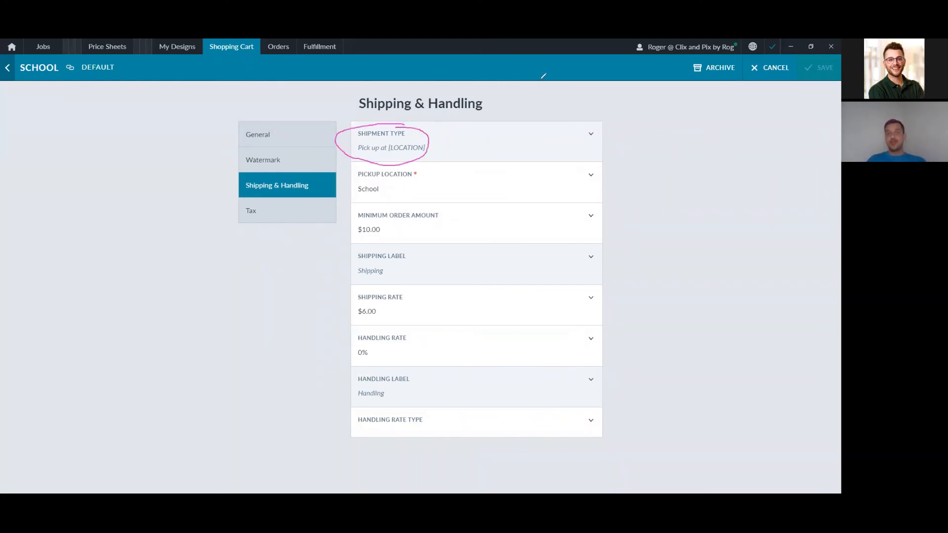
mouse_move(366, 181)
left_mouse_down()
mouse_move(353, 184)
mouse_move(365, 195)
mouse_move(387, 182)
left_mouse_up()
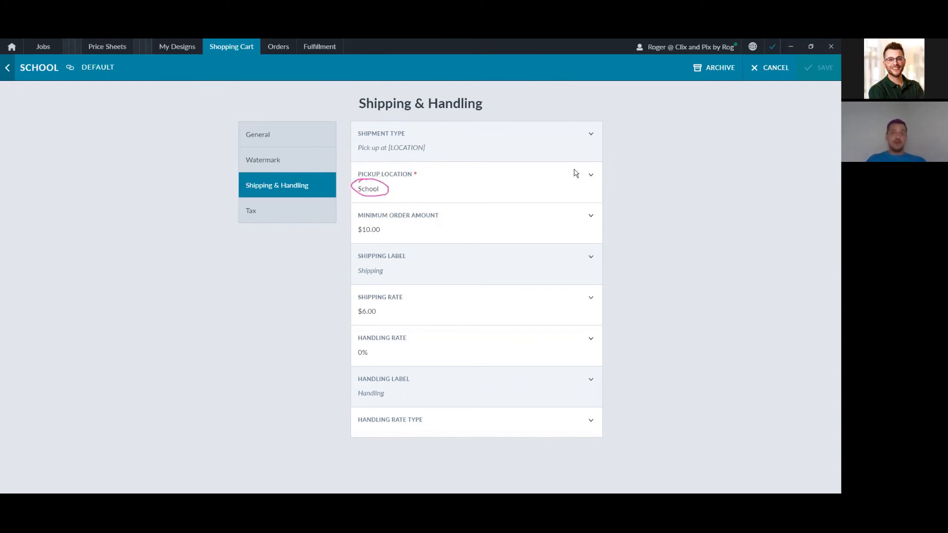
Step: Change the pickup location to 'School or STudio or Coach' and expand Minimum Order, Shipping Label and Shipping Rate
left_click(467, 176)
type("o r STudio or")
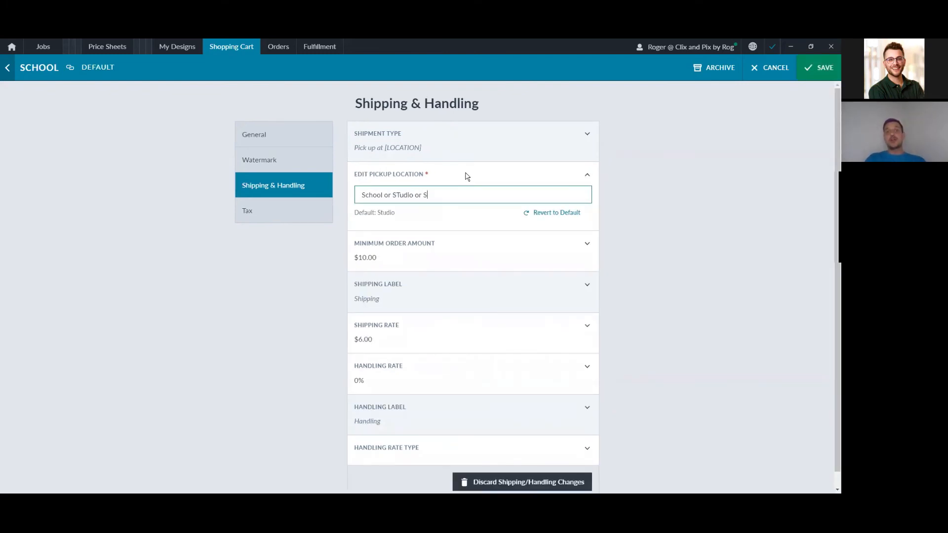
type(" Coach")
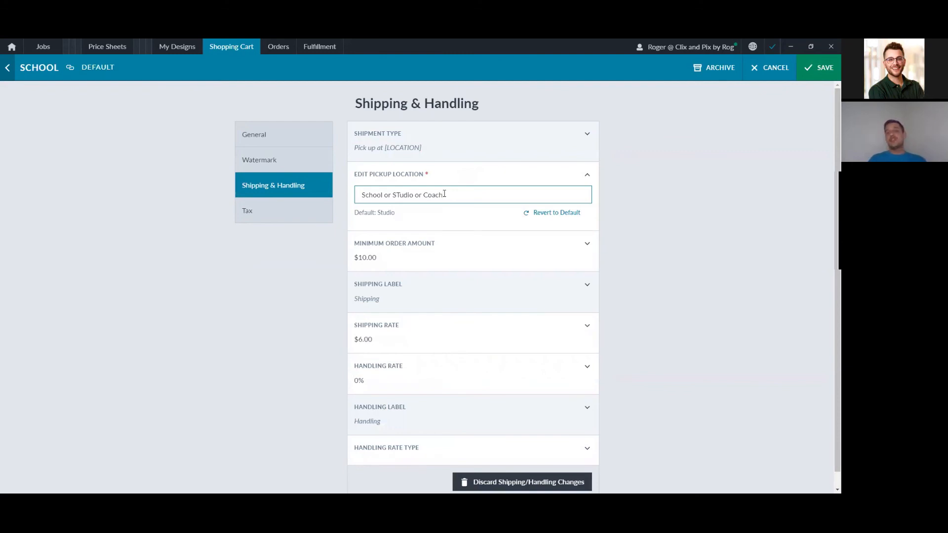
left_click(512, 247)
left_click(483, 325)
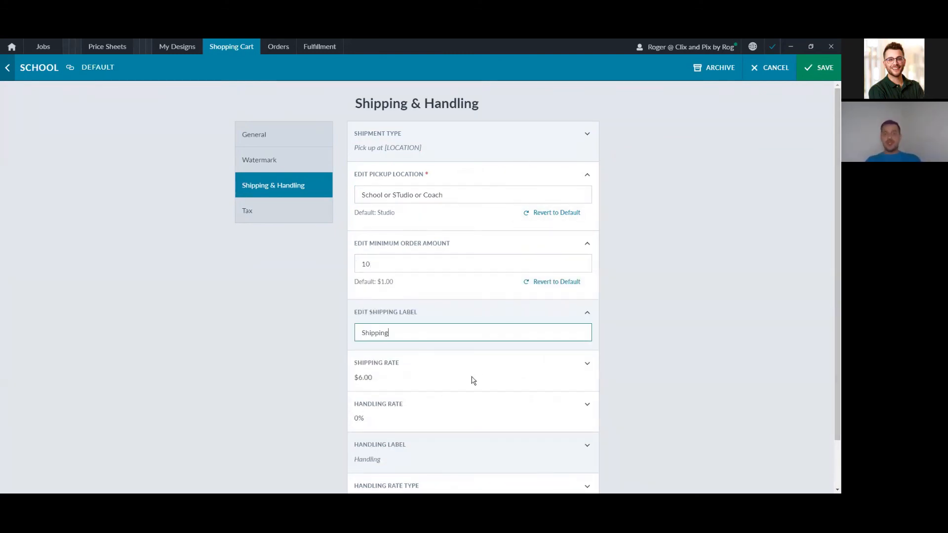
left_click(471, 381)
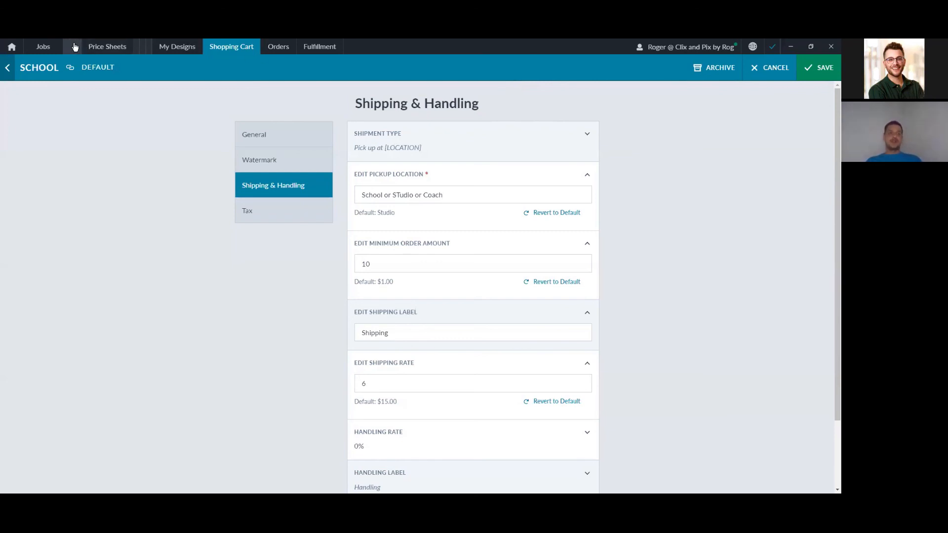
Step: Switch to the JR High job, open the two-image subject, and show his cart link options
left_click(74, 45)
left_click(110, 117)
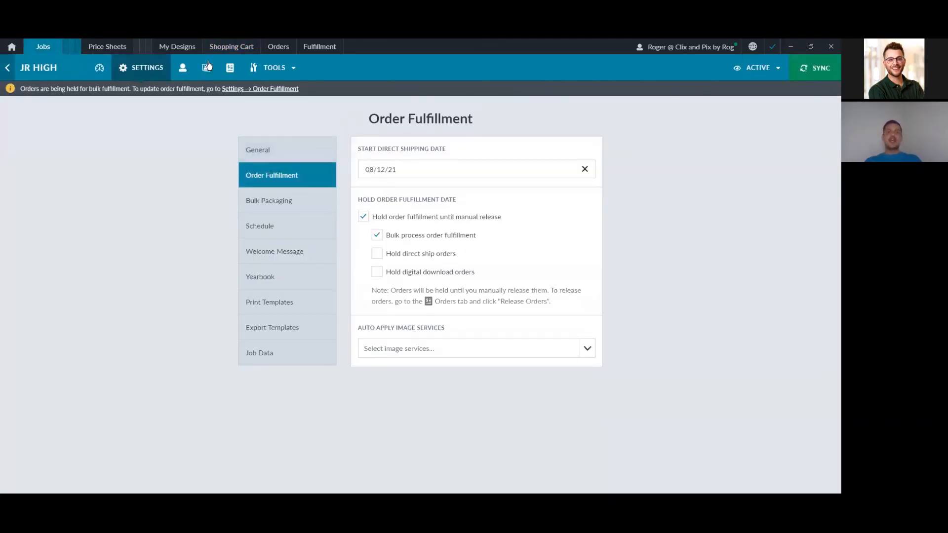
left_click(184, 68)
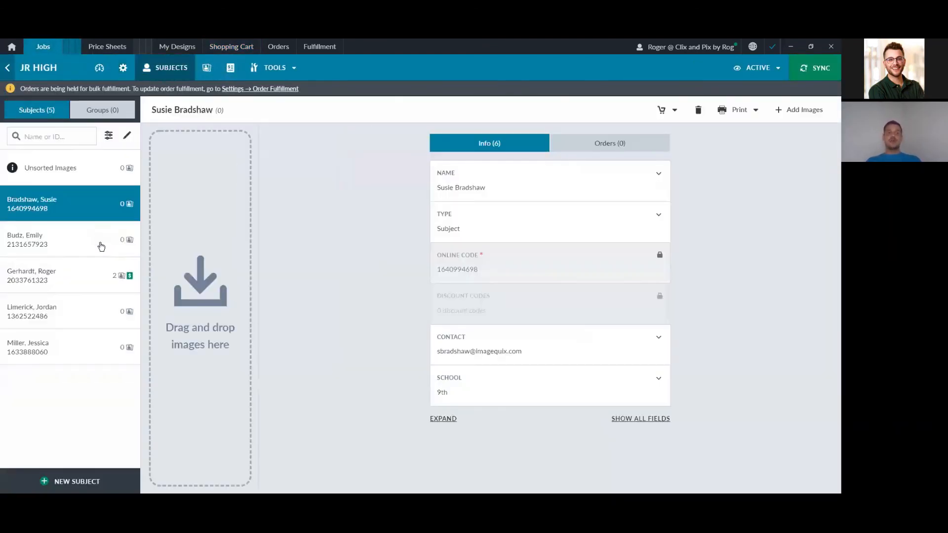
left_click(105, 277)
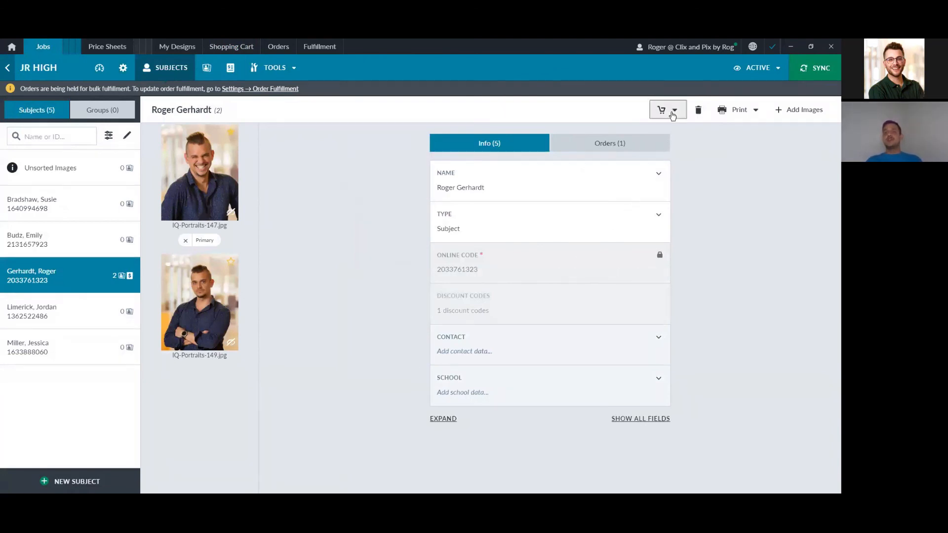
left_click(669, 109)
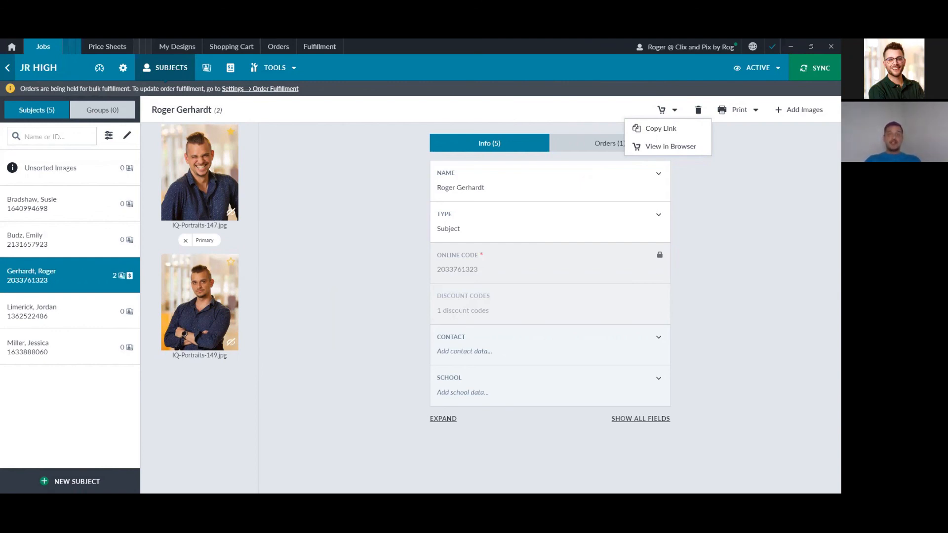
Step: Circle the subject with an order, another subject's zero image count, and the unsorted images count
mouse_move(68, 244)
left_mouse_down()
mouse_move(60, 259)
mouse_move(61, 241)
left_mouse_up()
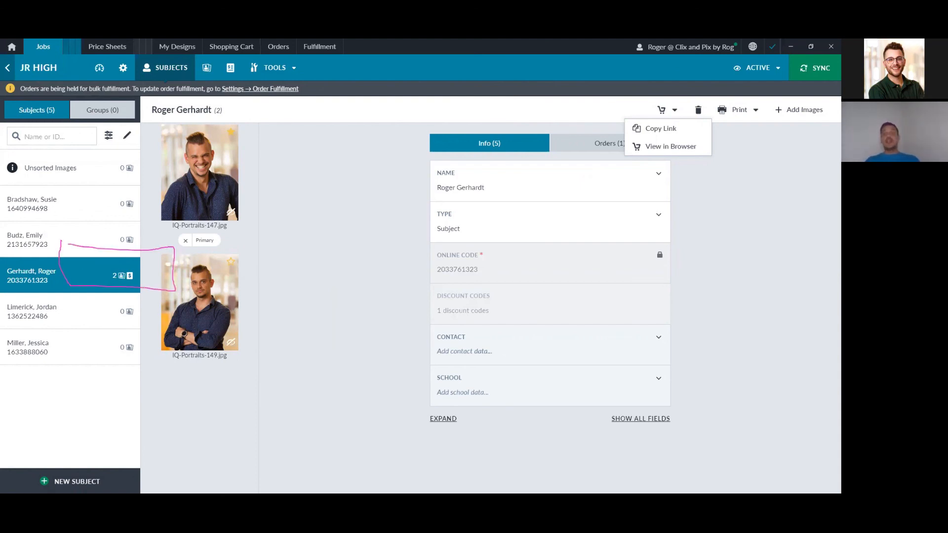
mouse_move(127, 216)
left_mouse_down()
mouse_move(86, 212)
mouse_move(173, 242)
mouse_move(103, 217)
left_mouse_up()
mouse_move(119, 186)
left_mouse_down()
mouse_move(74, 187)
mouse_move(113, 180)
mouse_move(74, 171)
mouse_move(108, 163)
mouse_move(70, 149)
mouse_move(105, 137)
left_mouse_up()
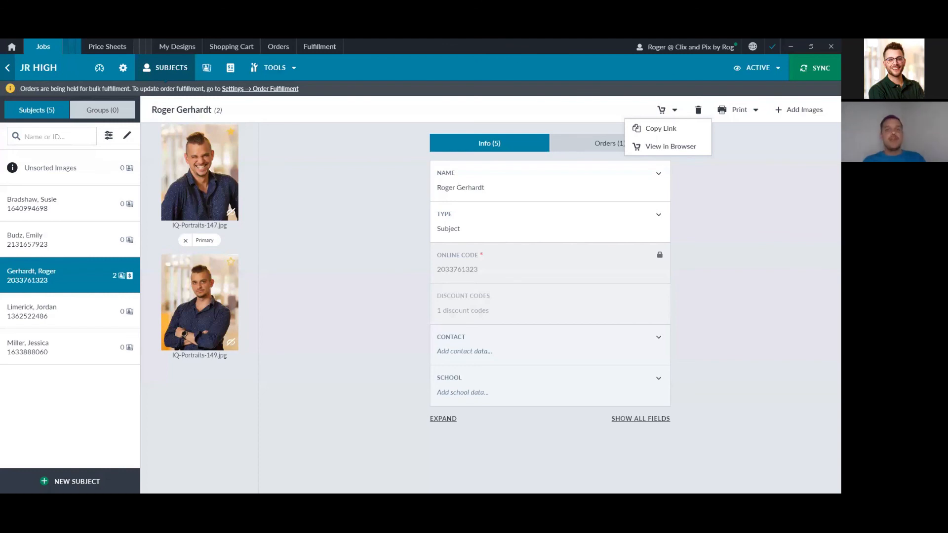
Step: Revisit the browser cart, highlight the $25 SeniorSession discount, and check out to Billing Information
key("alt+Tab")
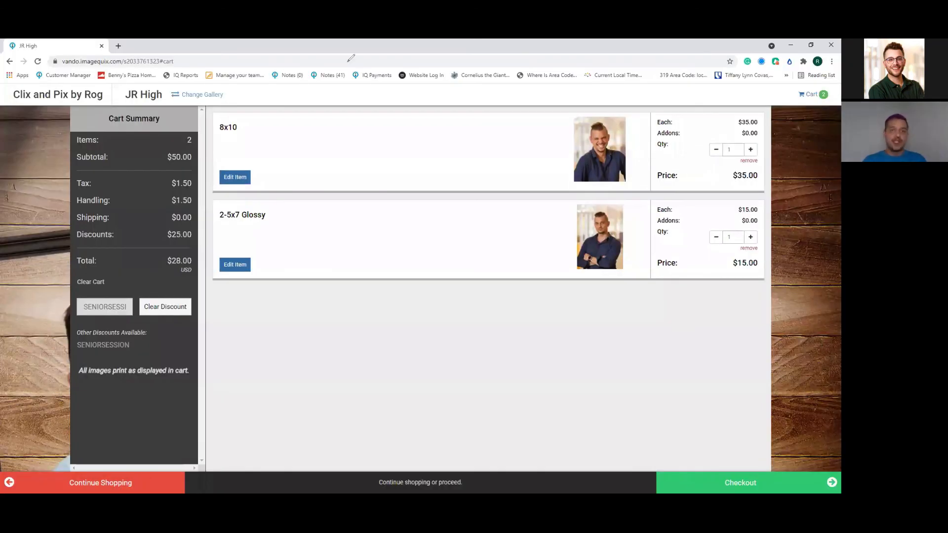
left_click(150, 486)
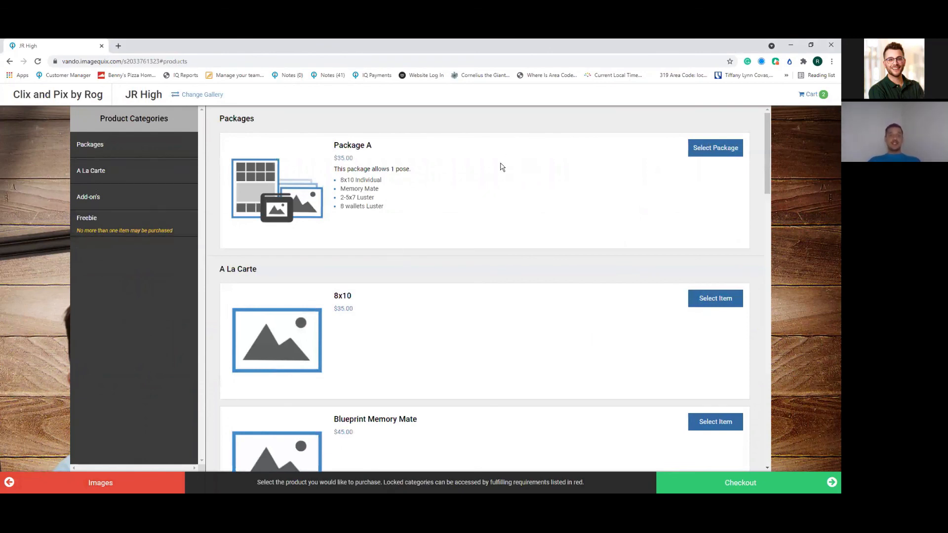
left_click(810, 94)
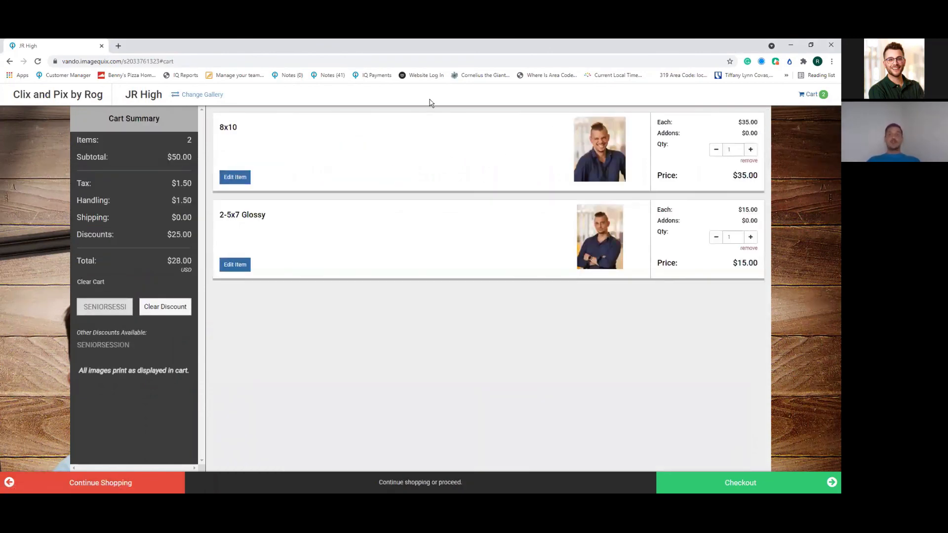
mouse_move(144, 289)
left_mouse_down()
mouse_move(78, 300)
mouse_move(104, 334)
mouse_move(173, 334)
mouse_move(206, 302)
mouse_move(169, 274)
mouse_move(136, 284)
left_mouse_up()
left_click_drag(148, 236, 137, 260)
mouse_move(133, 247)
left_mouse_down()
mouse_move(134, 268)
mouse_move(167, 262)
left_mouse_up()
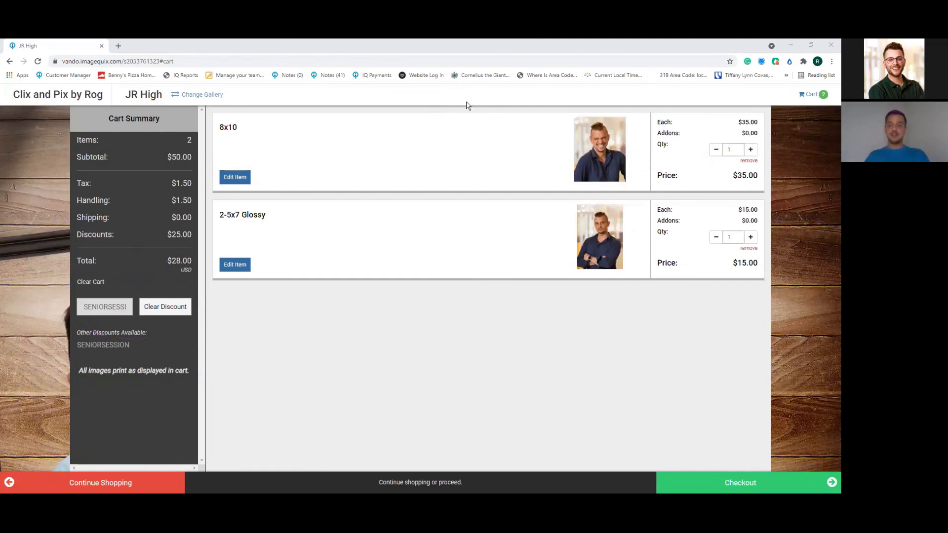
left_click(781, 483)
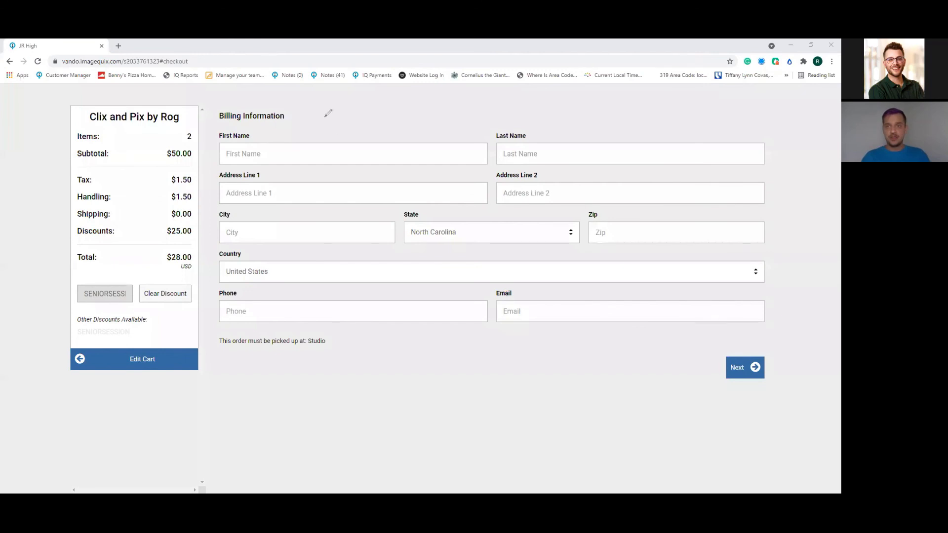
key("alt+Tab")
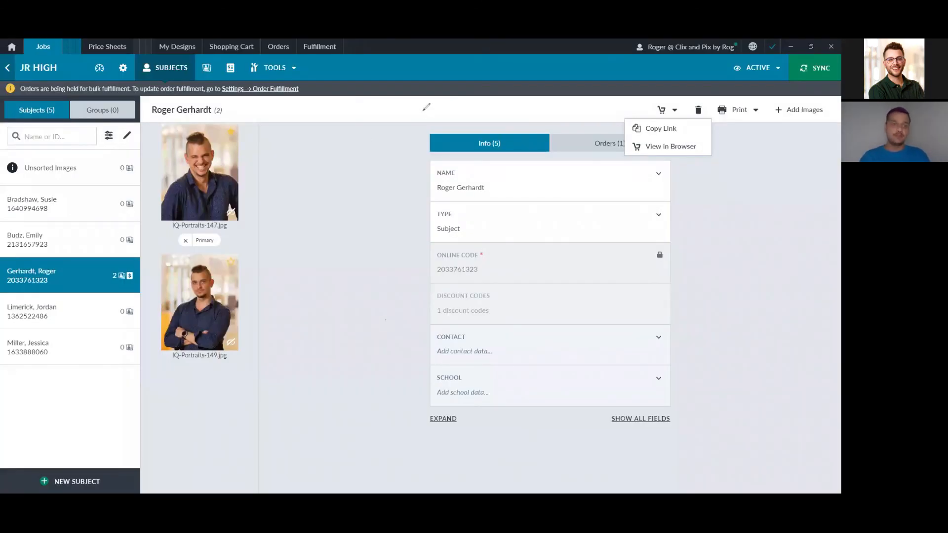
Step: Open the Orders (1) tab and highlight the New order's number, date and $27.25 total
left_click(604, 145)
left_click(493, 144)
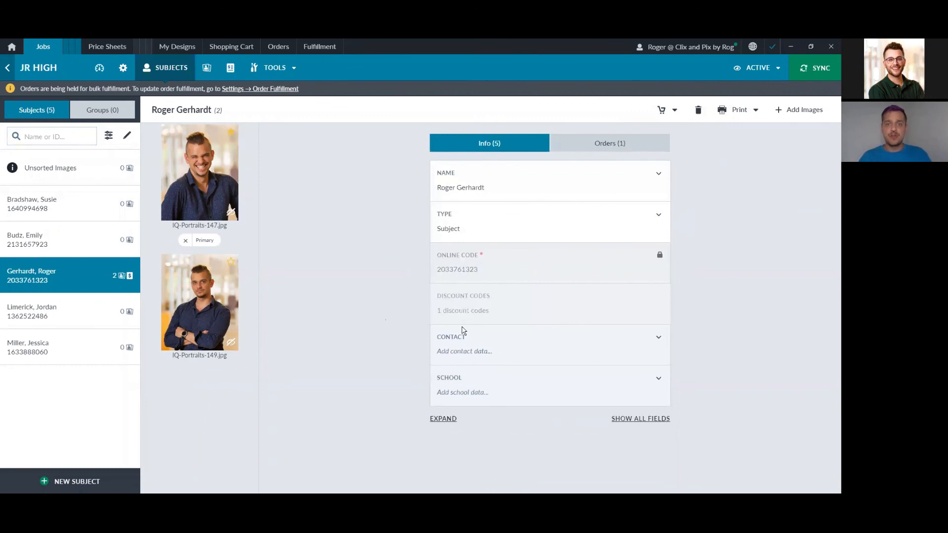
left_click(576, 149)
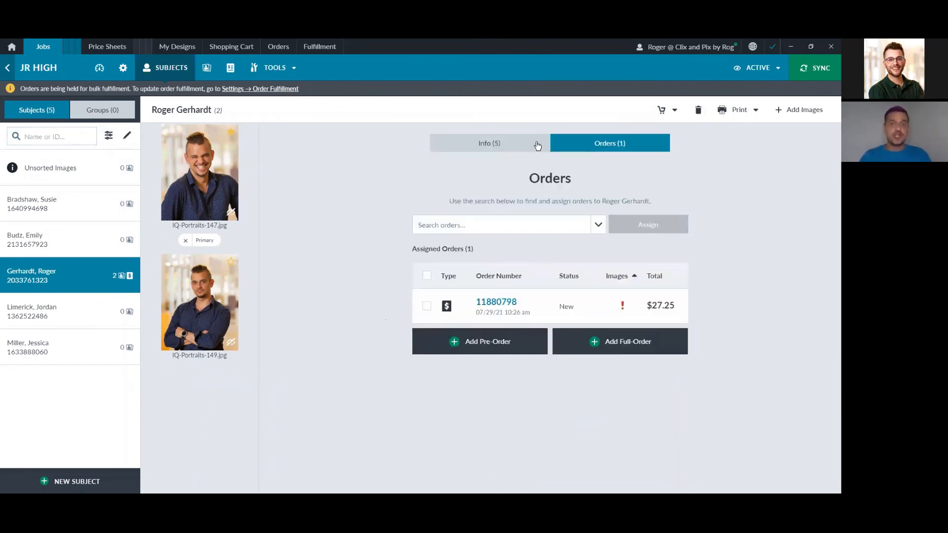
mouse_move(511, 267)
left_mouse_down()
mouse_move(452, 406)
mouse_move(475, 237)
left_mouse_up()
left_click_drag(488, 181, 483, 238)
mouse_move(459, 202)
left_mouse_down()
mouse_move(479, 240)
mouse_move(503, 202)
left_mouse_up()
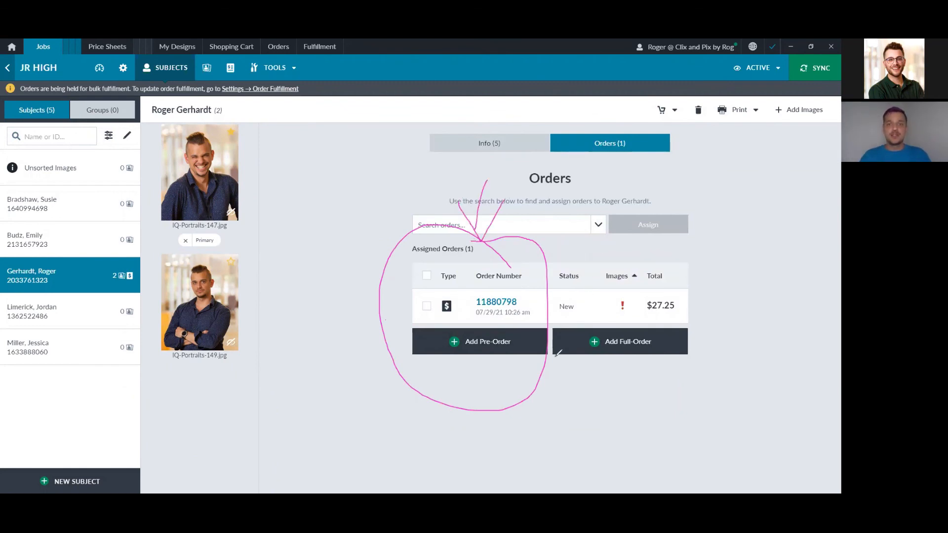
mouse_move(478, 318)
left_mouse_down()
mouse_move(531, 328)
mouse_move(532, 302)
mouse_move(465, 308)
mouse_move(491, 320)
left_mouse_up()
mouse_move(636, 321)
left_mouse_down()
mouse_move(690, 298)
mouse_move(623, 309)
mouse_move(665, 264)
mouse_move(668, 304)
left_mouse_up()
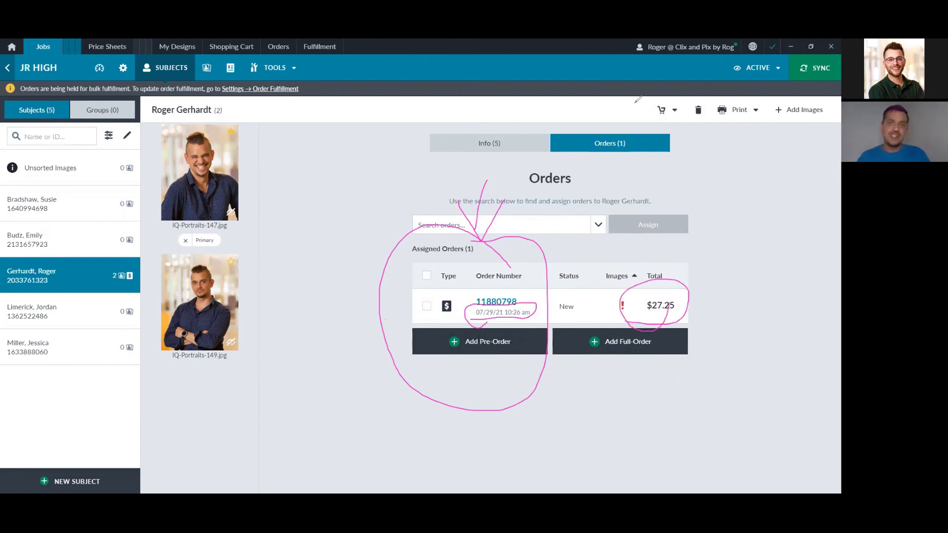
left_click(635, 102)
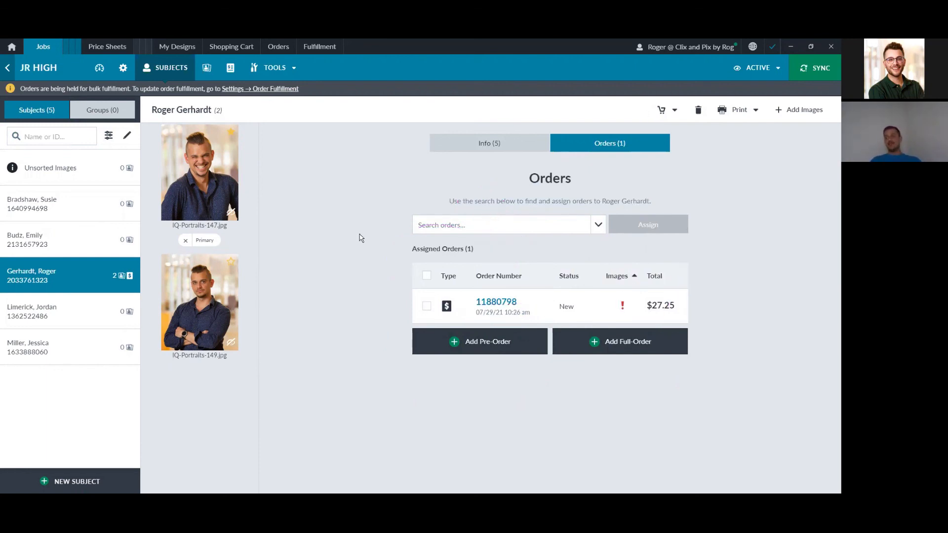